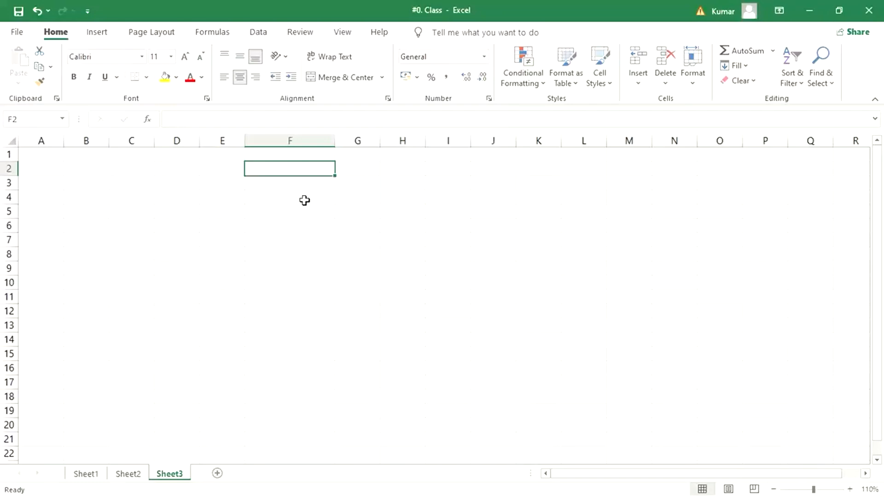
Step: Enter GENERAL DATA in cell F2 and COMP. CODE DATA in cell F3 of Sheet3
text(GENER)
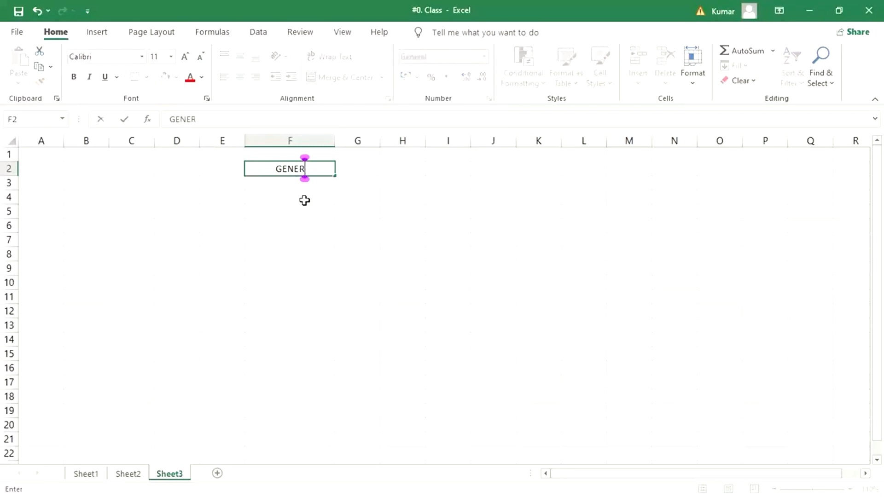
text(AL DATA)
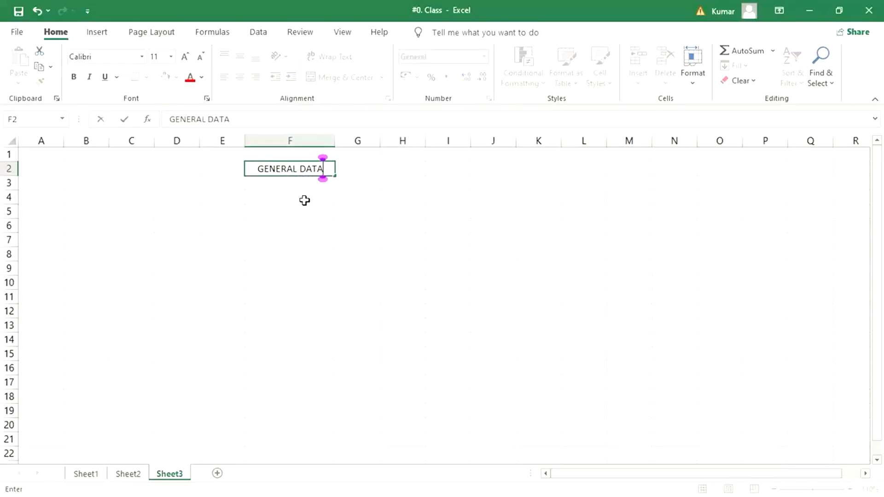
key(ctrl+Return)
key(Return)
text(COMP.)
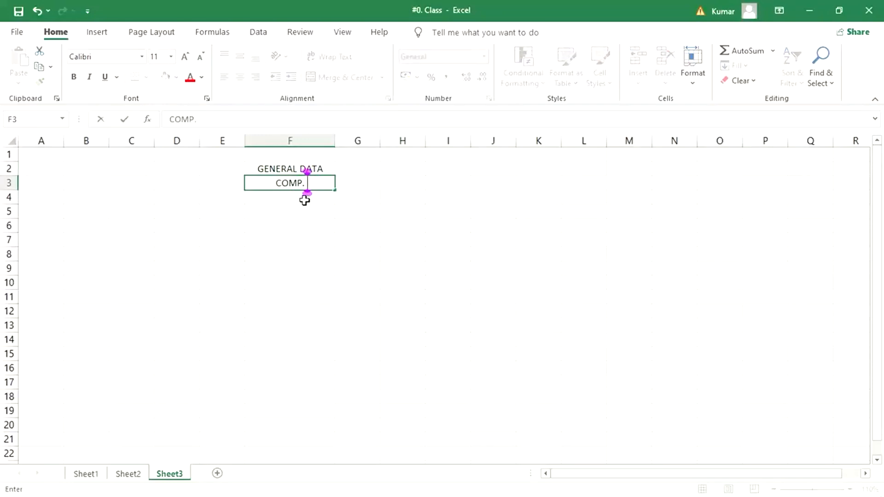
text( CODE)
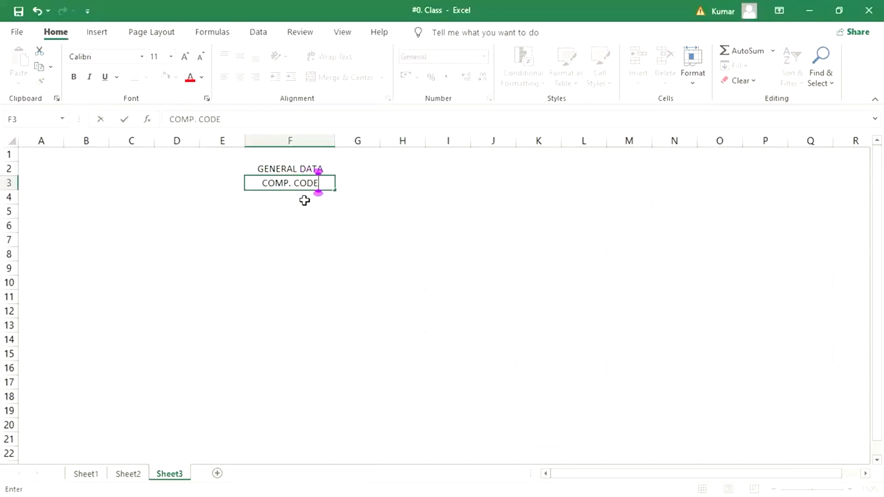
text( D)
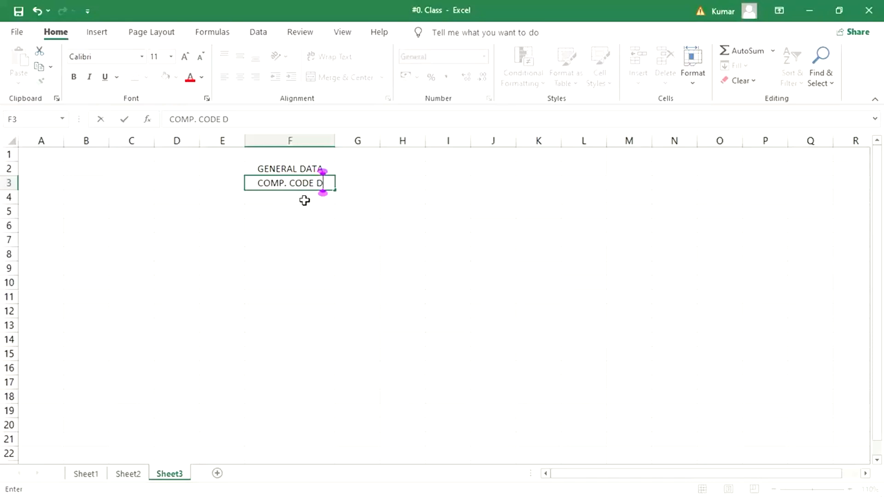
text(ATA)
key(Return)
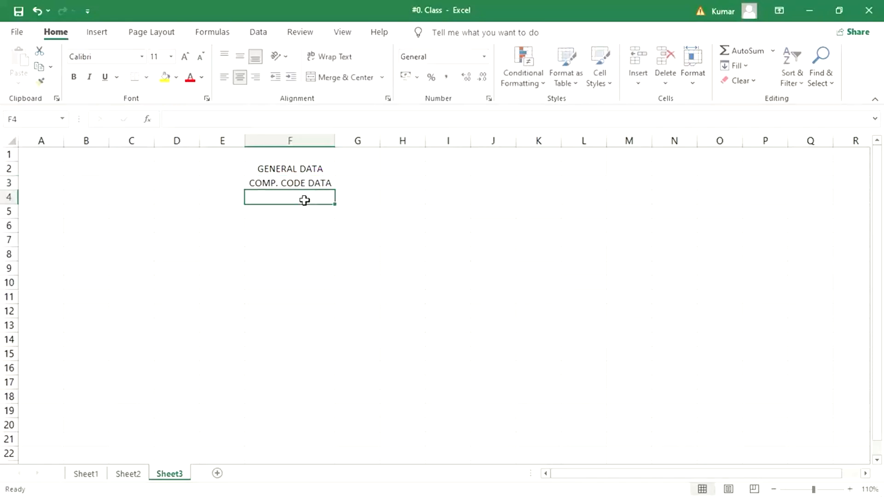
Step: Enter PURCH. ORG. DATA in cell F4 and widen column F slightly
text(PU)
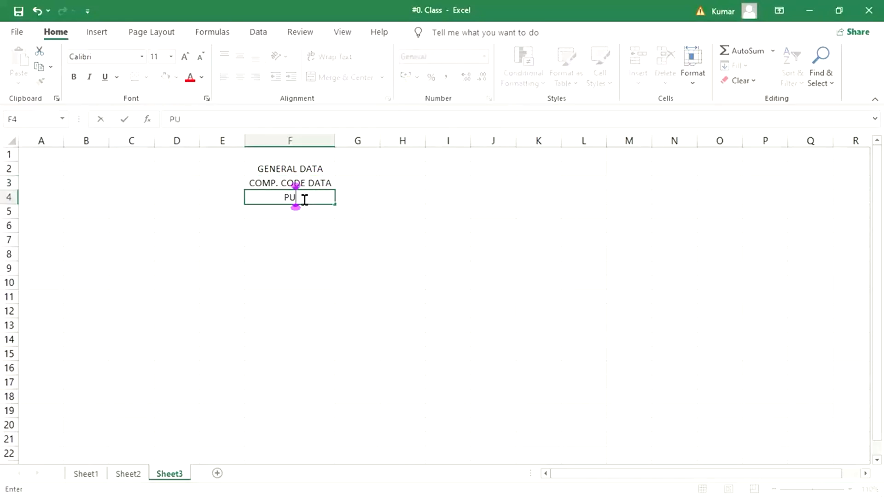
text(RCH. ORG. DATA)
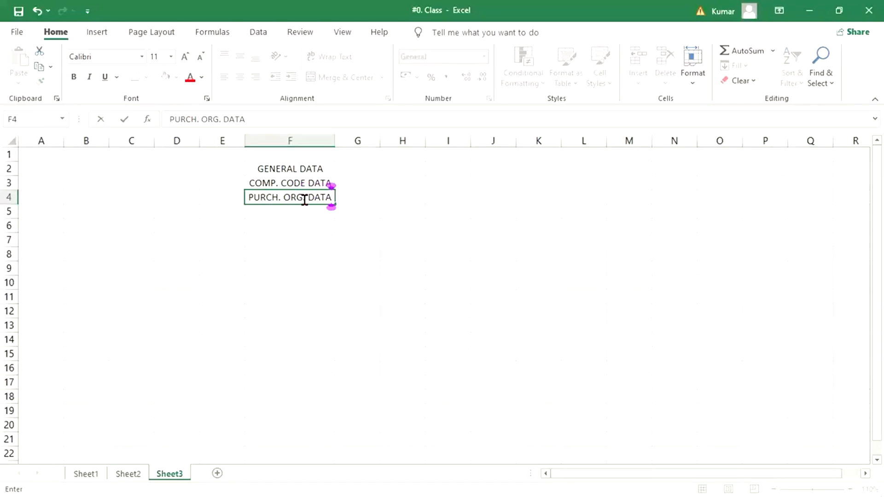
key(Return)
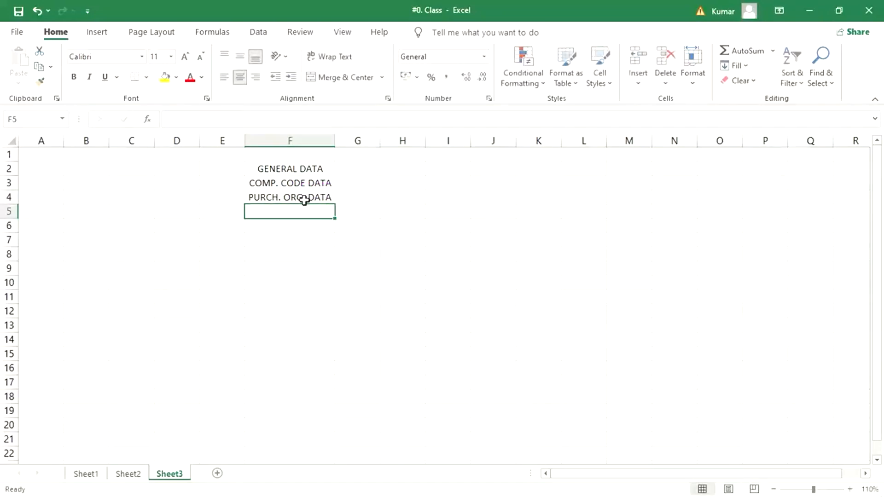
drag(335, 143, 344, 146)
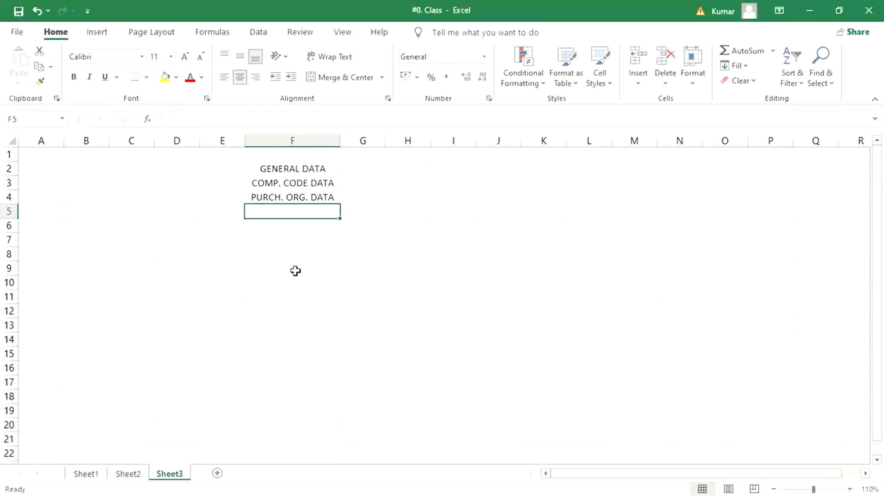
Step: Label the three data rows CLIENT, CC and PO in cells E2 to E4
click(221, 183)
click(221, 209)
click(270, 171)
click(216, 174)
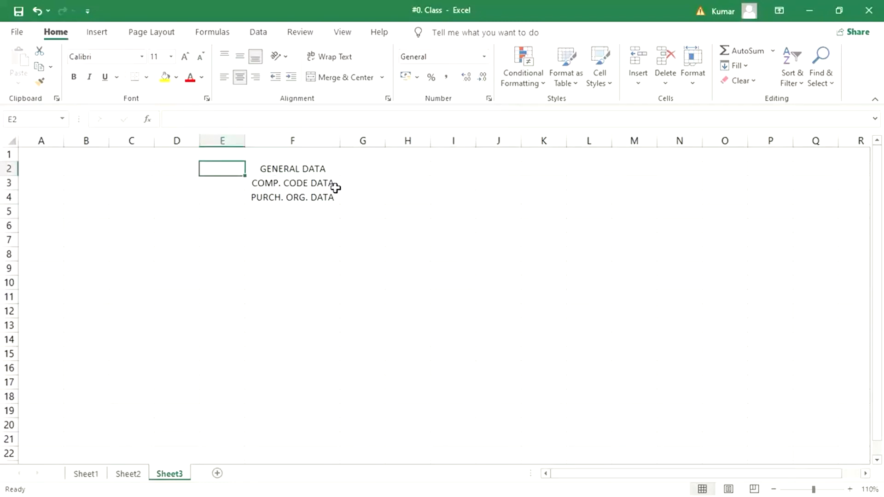
text(CLIE)
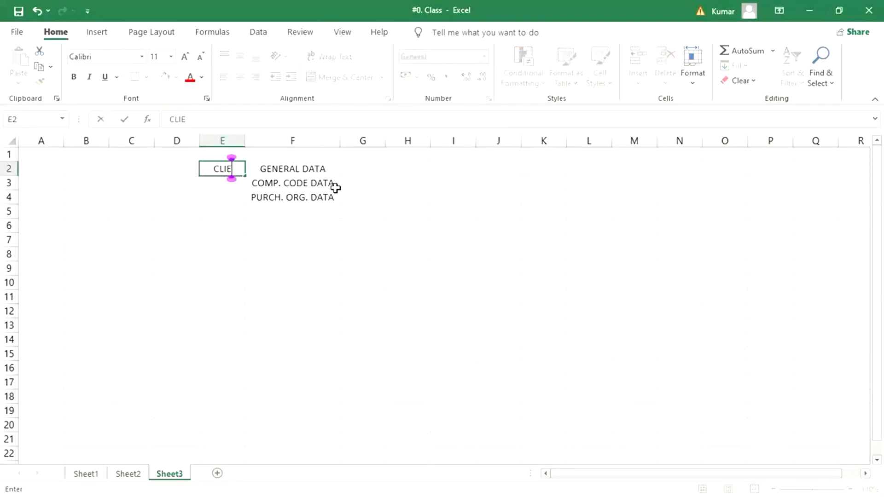
text(NT)
key(Return)
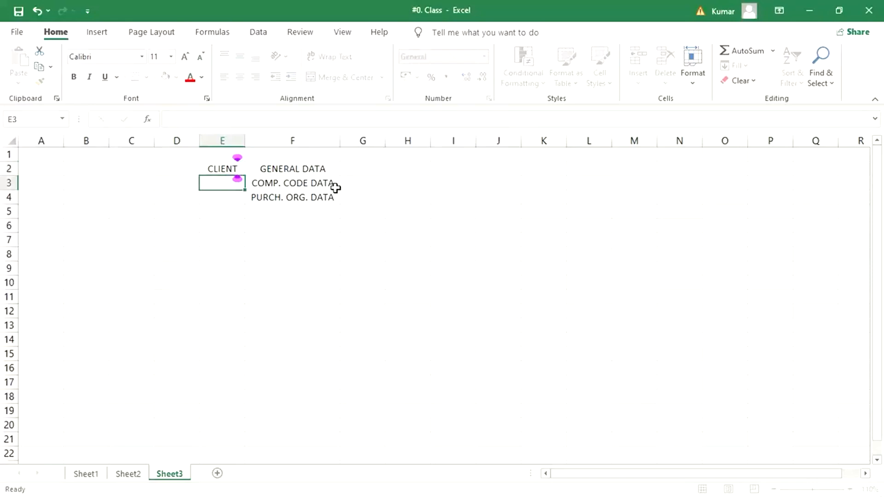
text(CC)
key(Return)
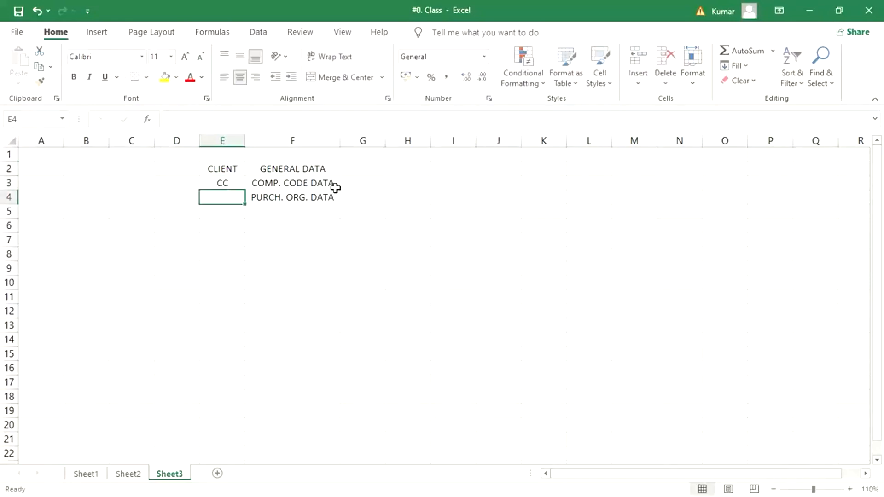
text(PO)
key(Return)
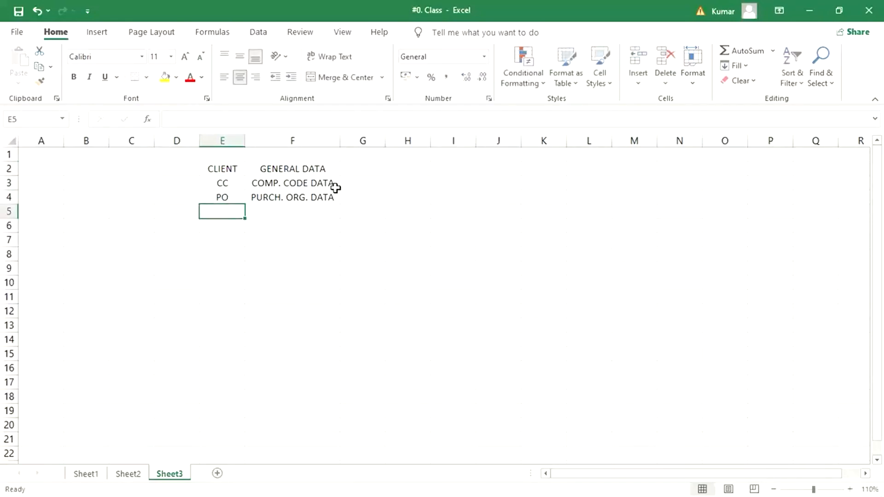
drag(230, 197, 288, 197)
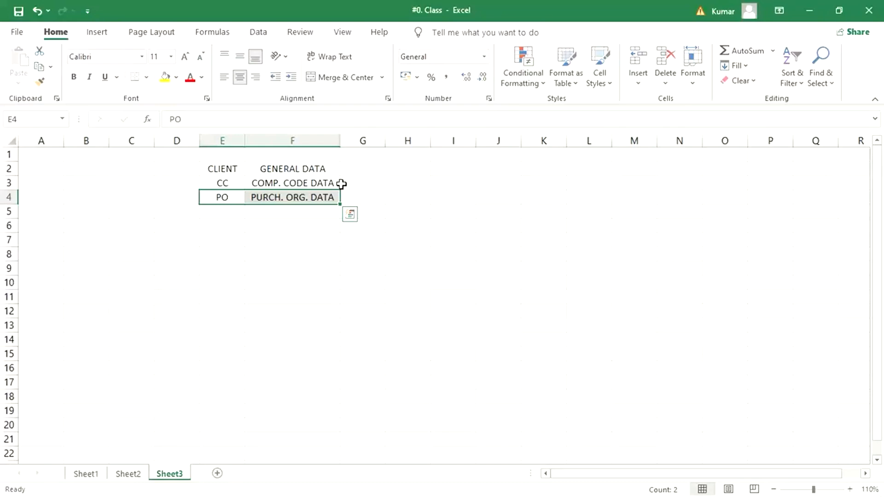
click(229, 239)
click(231, 212)
click(295, 182)
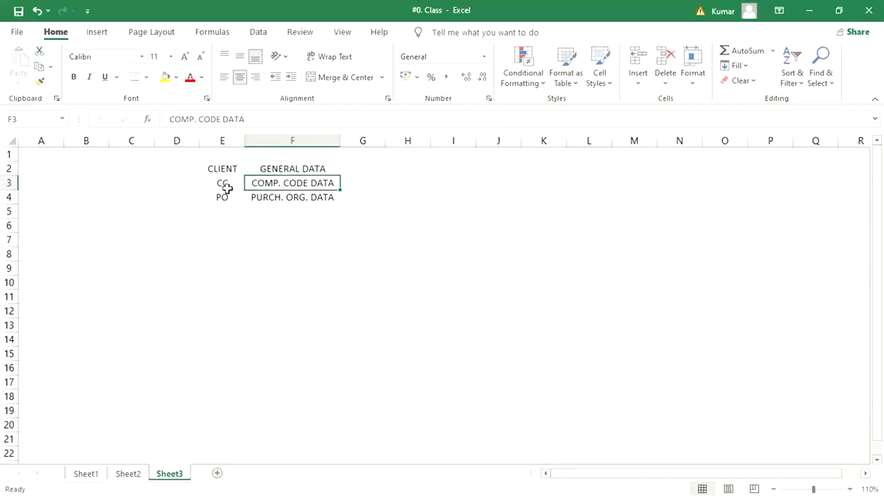
click(222, 185)
click(233, 169)
click(318, 168)
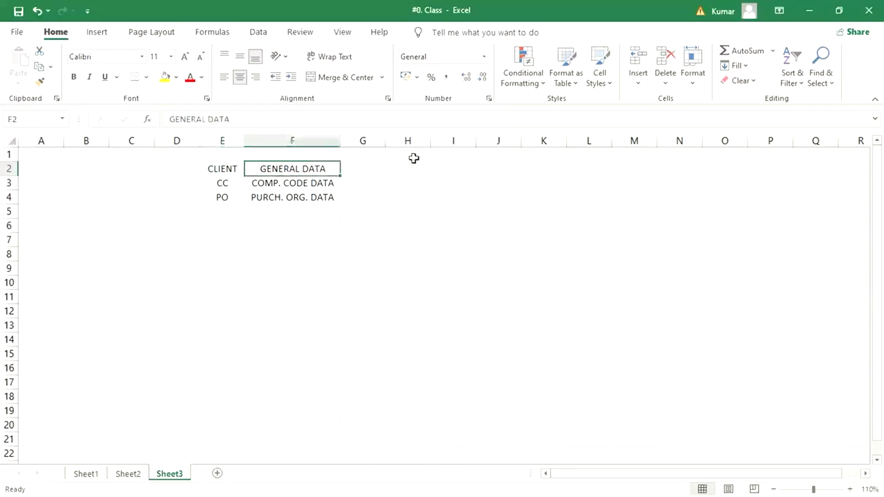
Step: Enter the code TM33 beside GENERAL DATA and COMP. CODE DATA, in cells G2 and G3
click(367, 165)
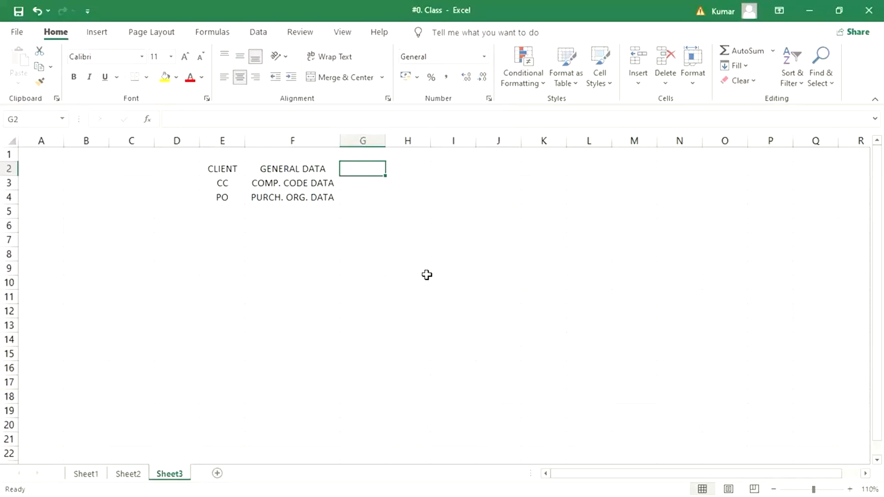
text(TM)
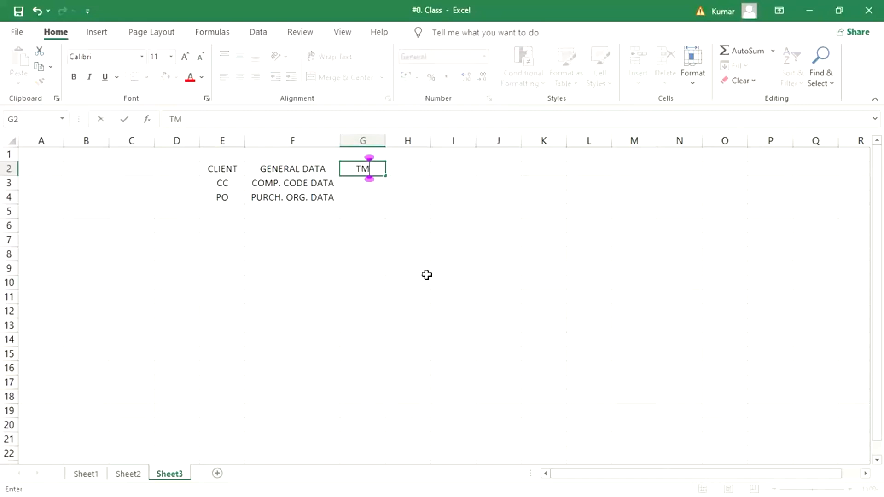
text(33)
key(Return)
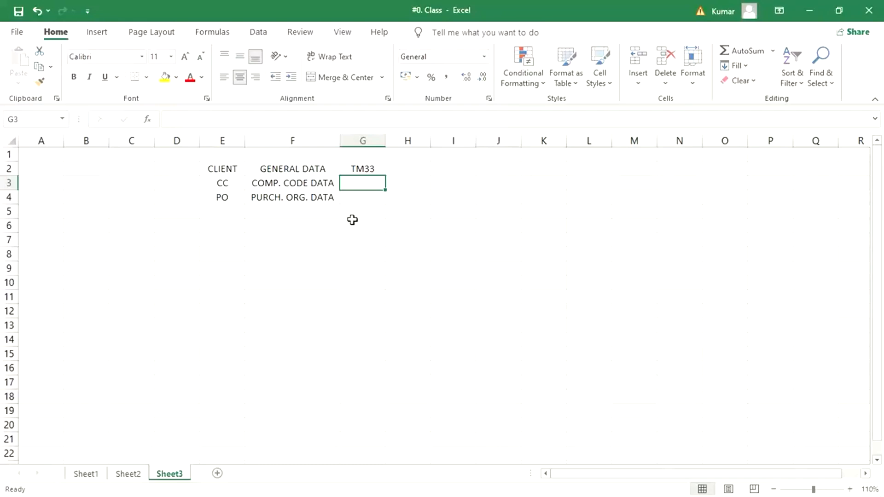
text(TM33)
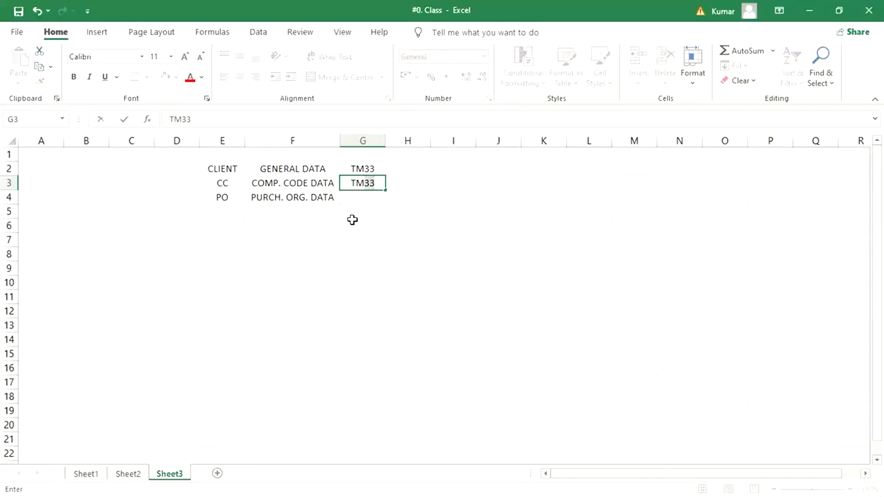
key(Return)
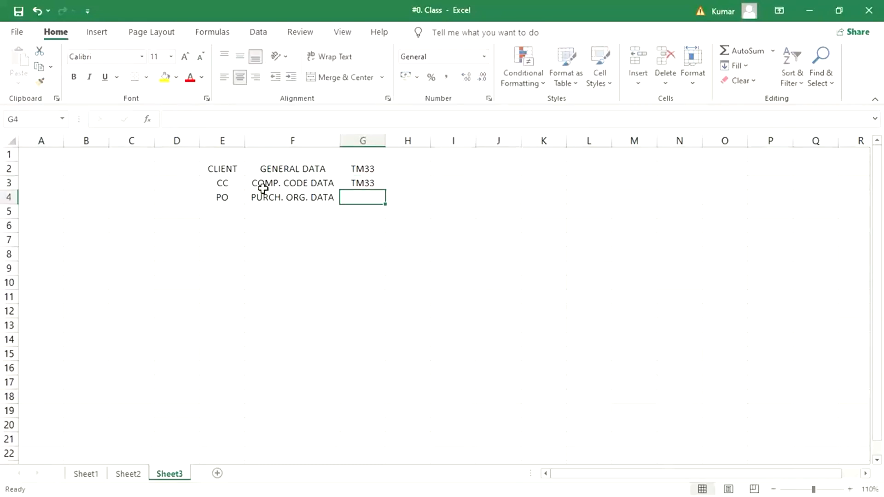
Step: Enter the second code TS33 for the GENERAL DATA row in cell H2
drag(223, 173, 308, 169)
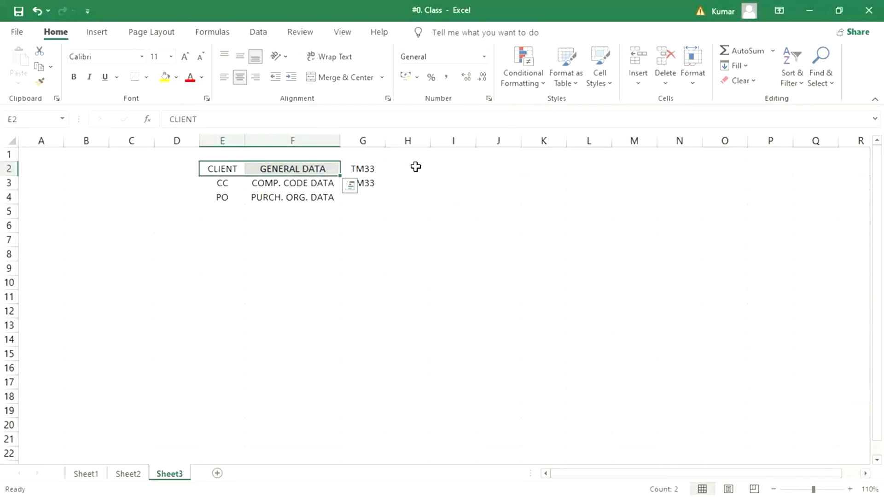
click(401, 169)
text(TM)
key(BackSpace)
text(S33)
key(Return)
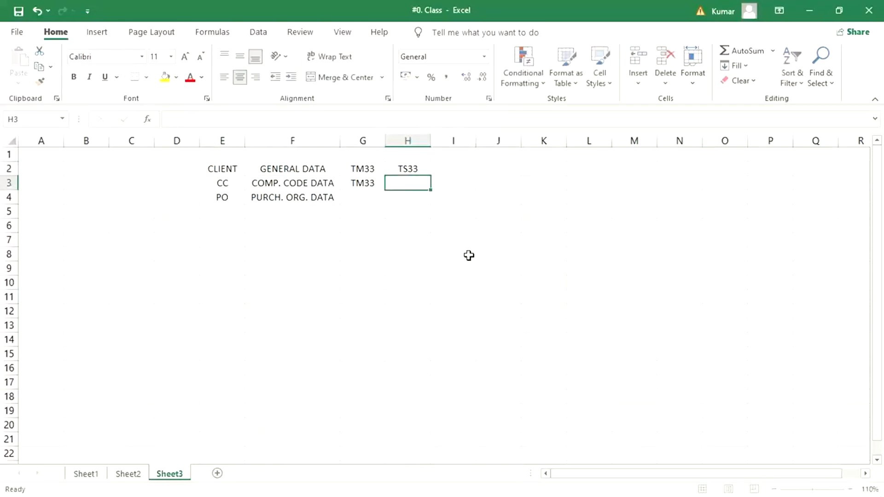
click(405, 167)
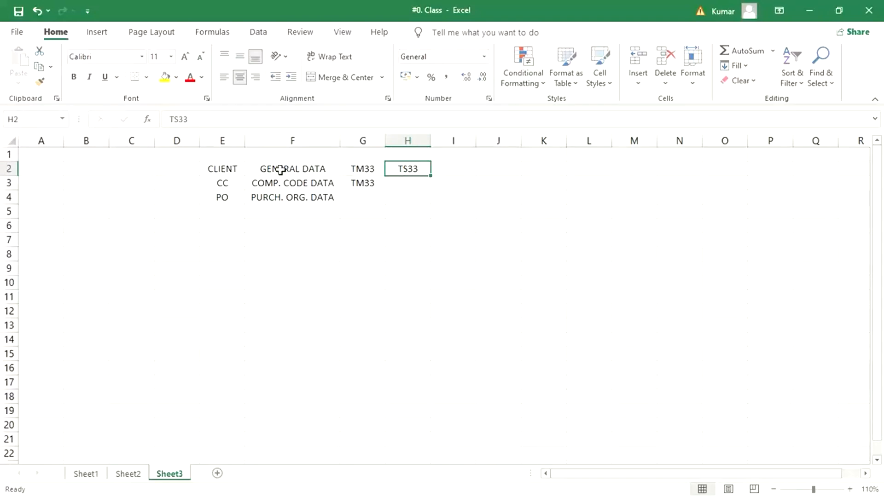
click(221, 172)
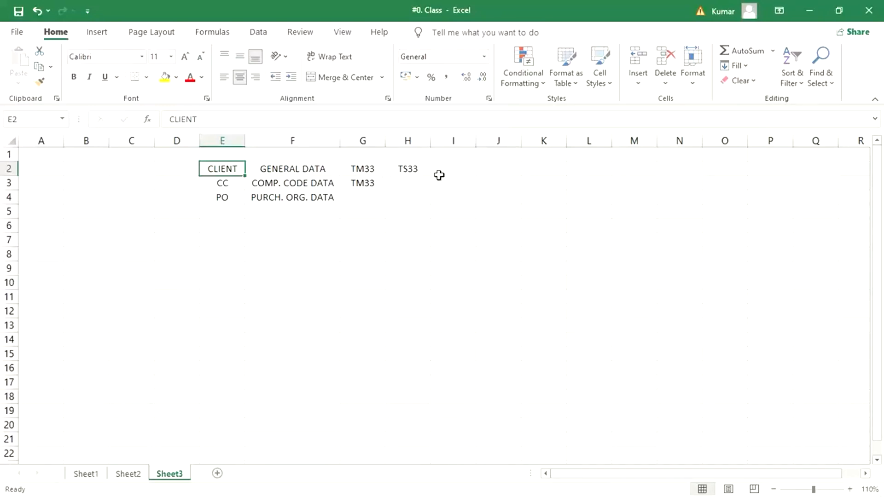
click(316, 167)
drag(373, 170, 446, 168)
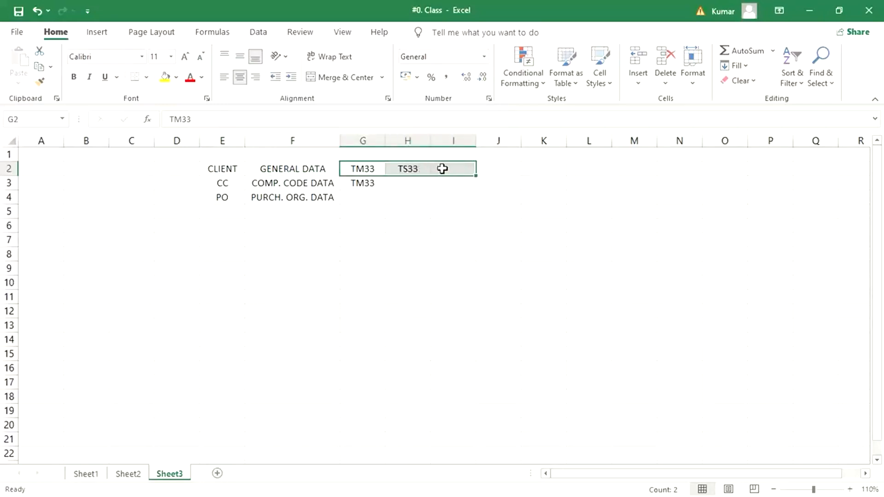
click(276, 183)
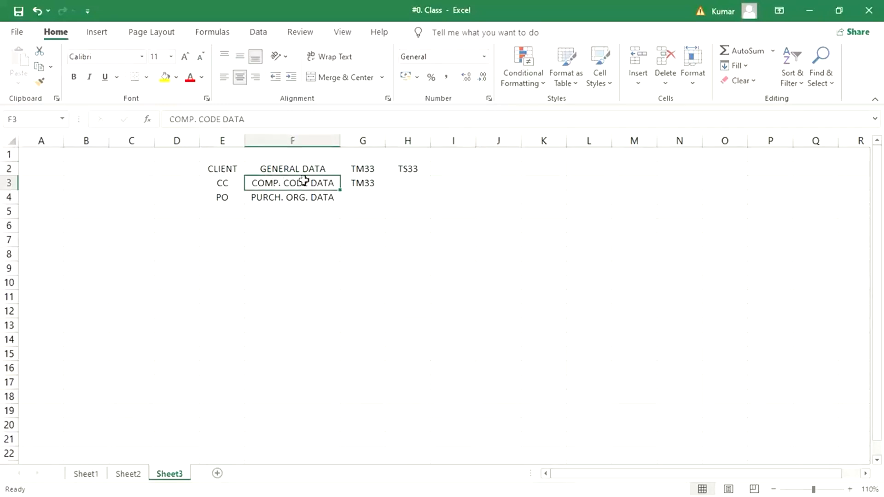
click(403, 186)
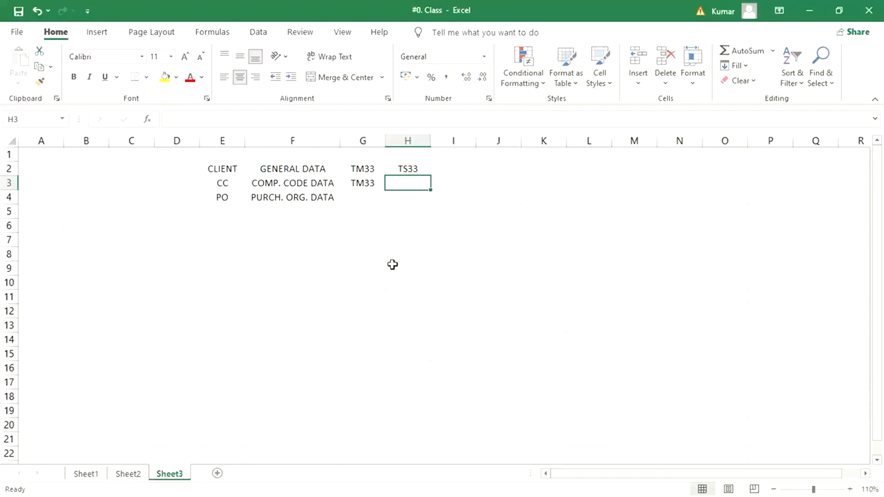
click(366, 184)
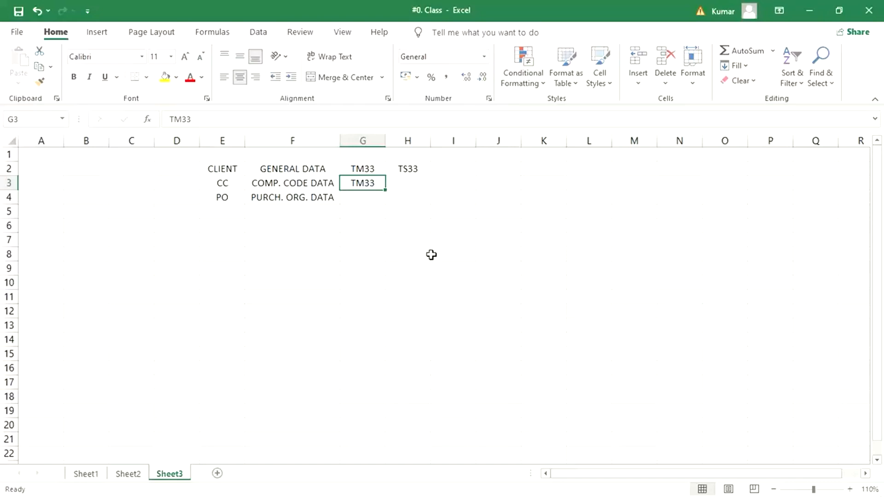
click(419, 182)
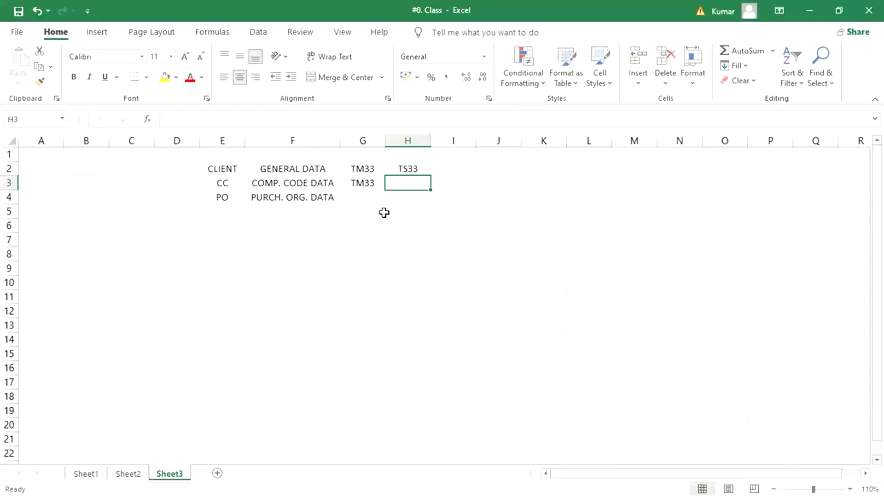
click(222, 185)
drag(221, 185, 391, 186)
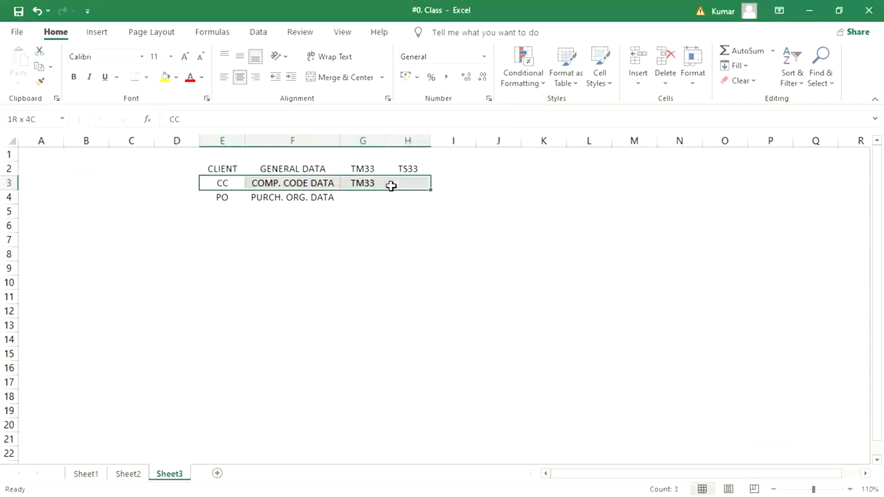
click(365, 183)
click(388, 184)
click(358, 181)
click(399, 184)
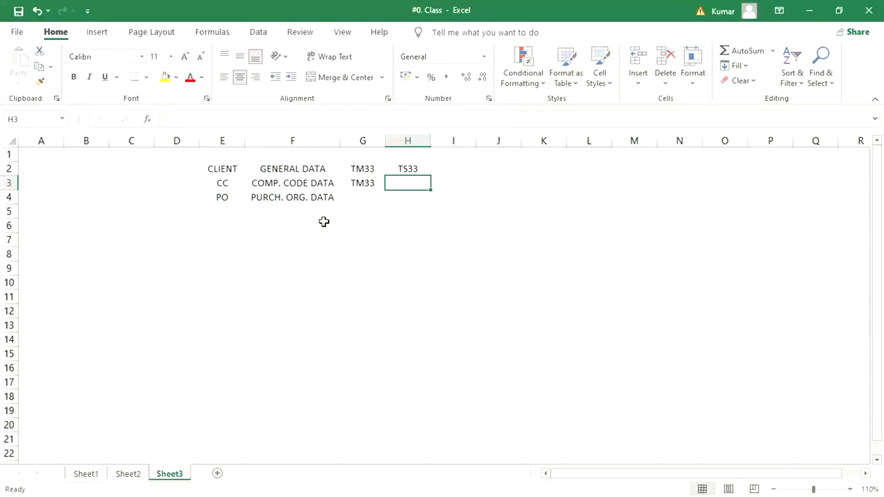
click(875, 327)
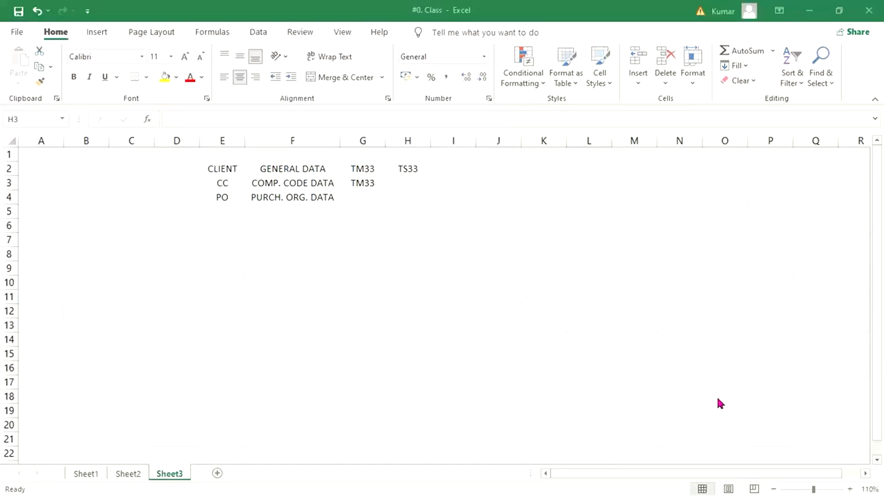
click(367, 171)
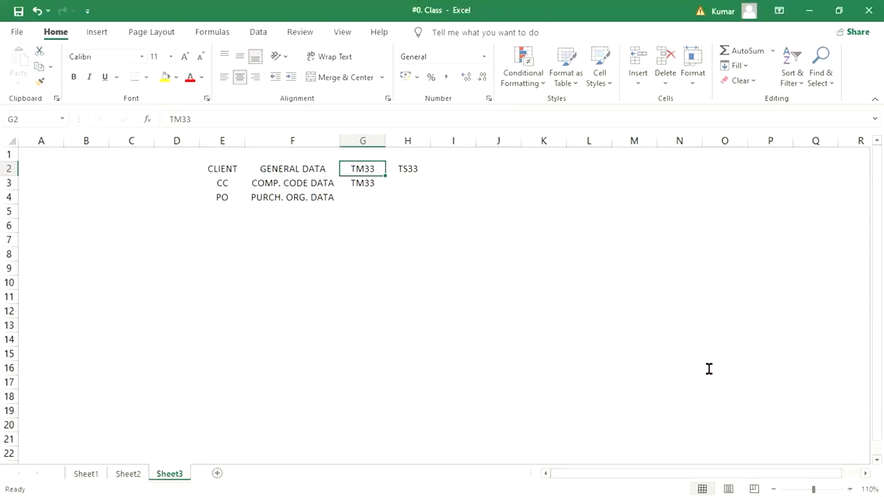
click(250, 338)
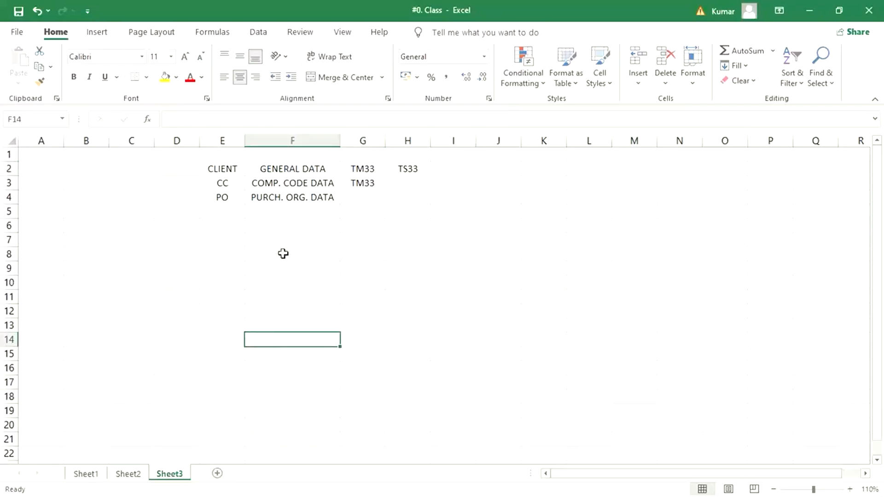
click(644, 82)
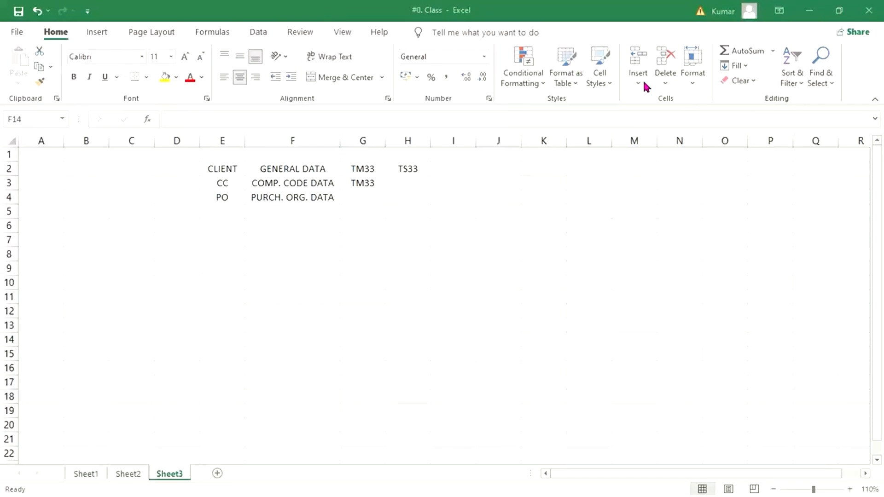
click(355, 379)
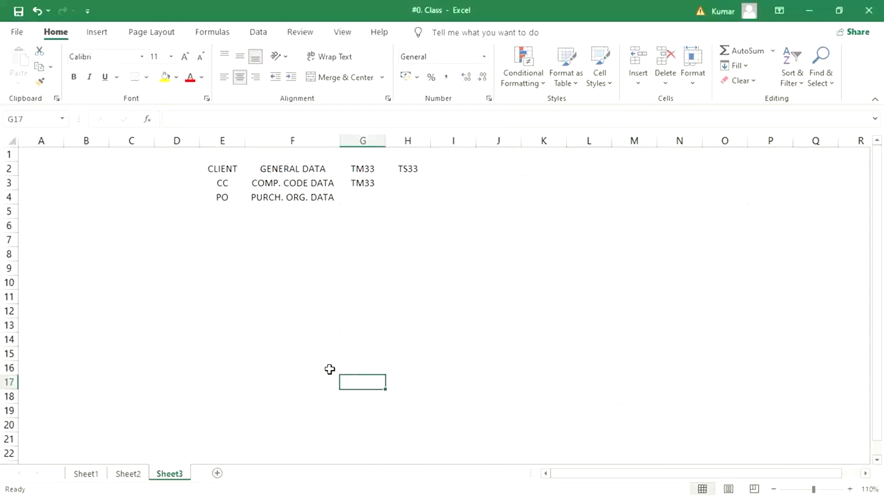
click(362, 174)
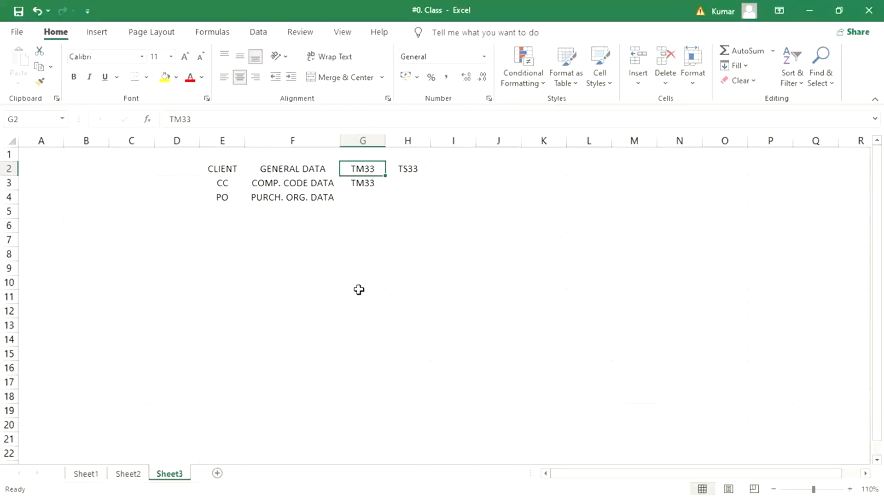
click(288, 243)
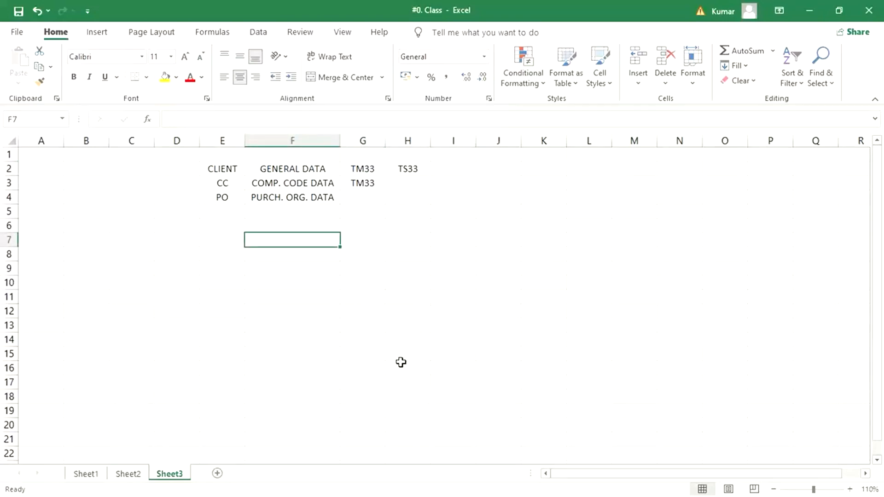
click(321, 171)
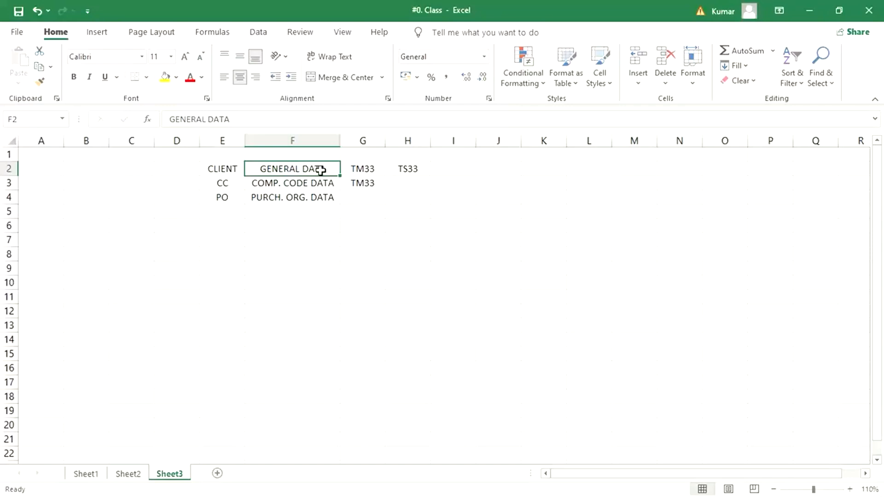
Step: Enter the labels RECON ACT in cell F6 and PYT TRMS in cell F7
click(286, 224)
text(REC)
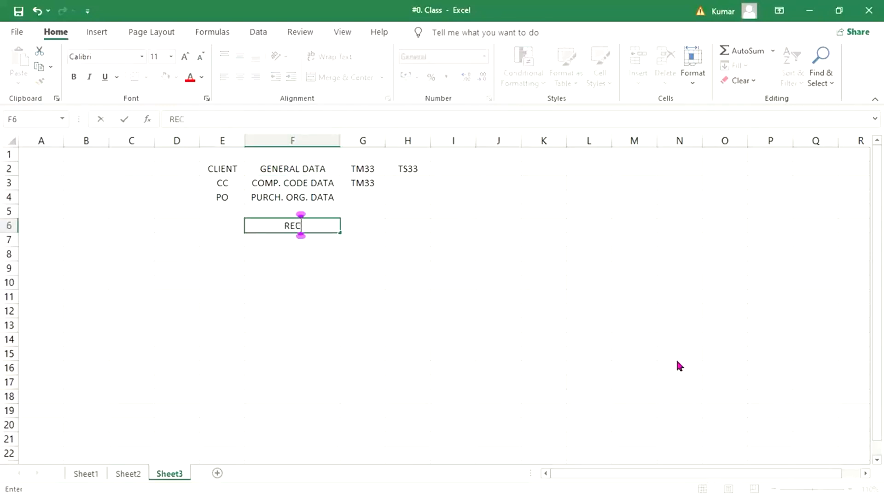
text(ON ACT)
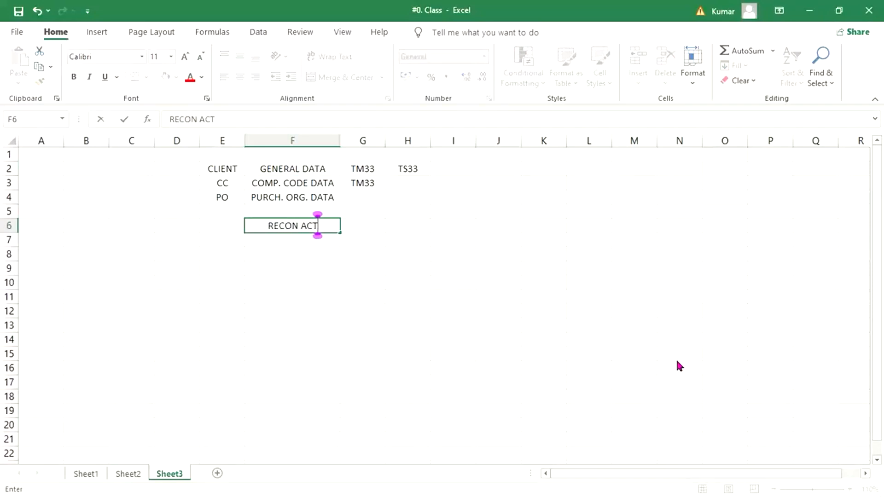
key(Return)
text(O)
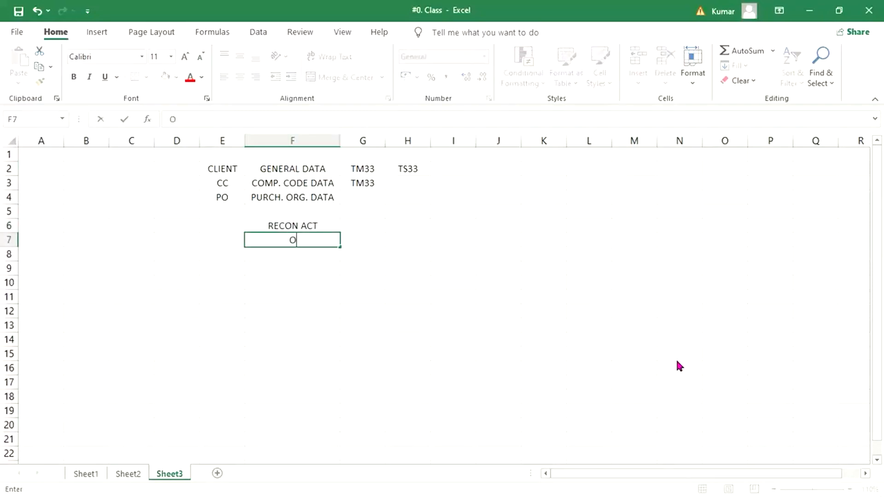
key(BackSpace)
text(PYT TRMS)
key(Return)
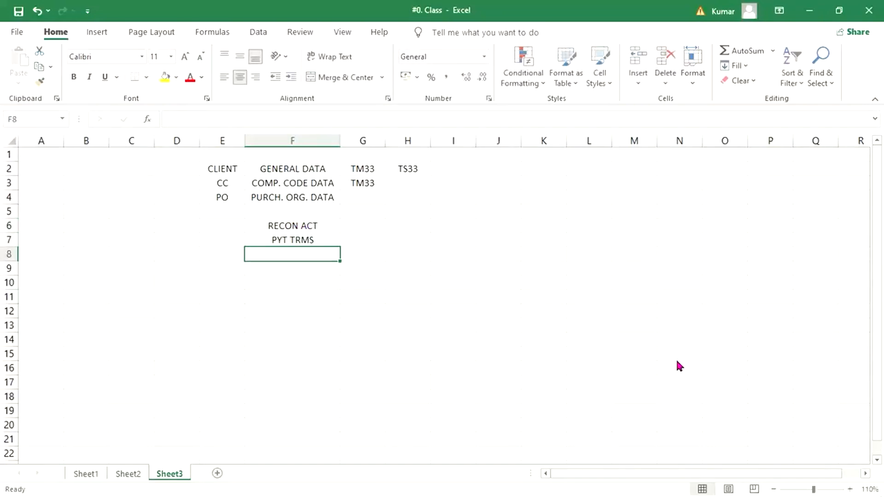
Step: Add the label PYT MTHDS in cell F8 below the payment terms label
text(PYT )
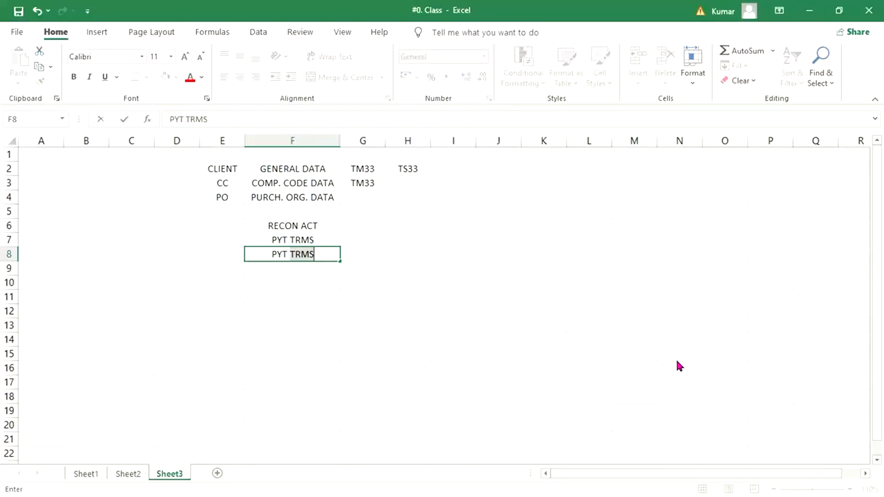
text(MTHDS)
key(Return)
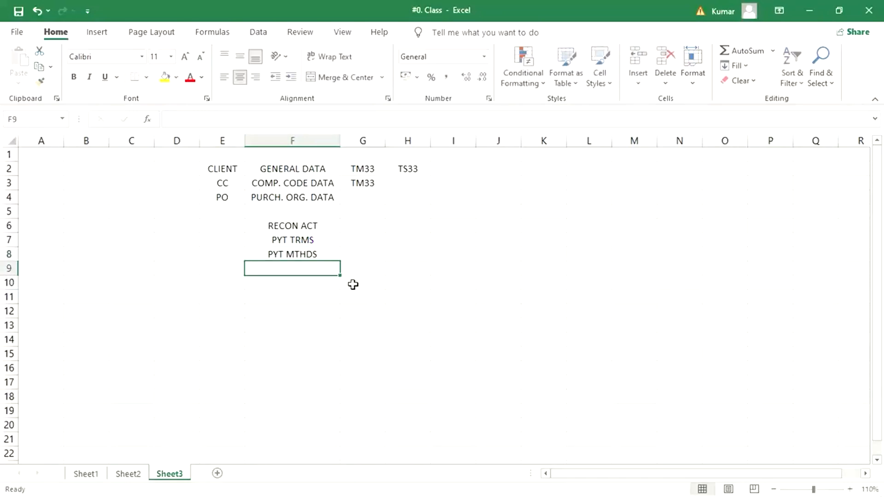
click(315, 256)
click(325, 239)
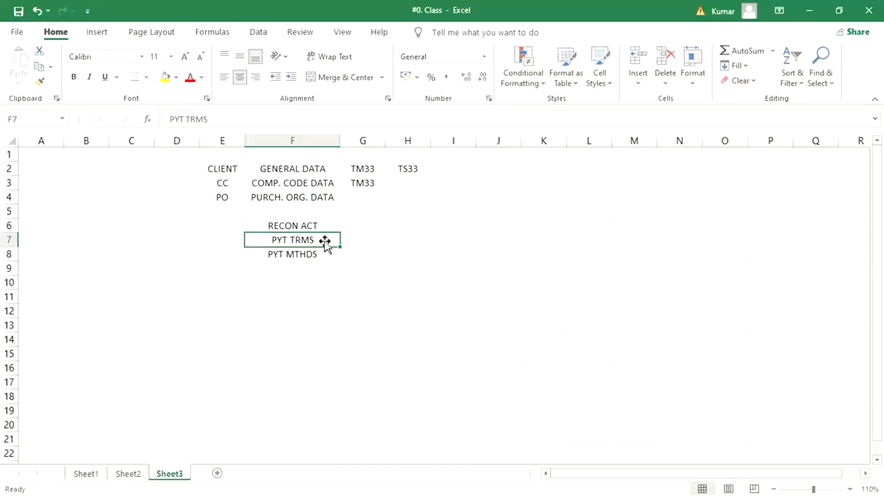
click(320, 227)
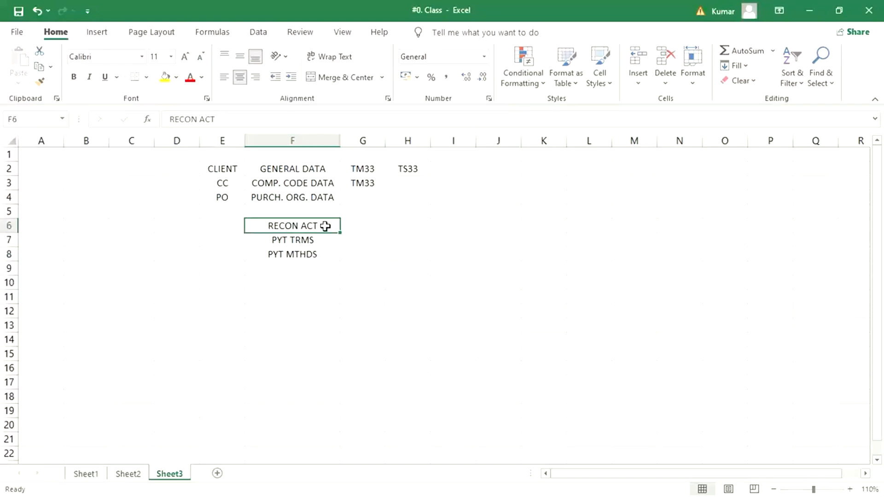
Step: Enter the reconciliation accounts 2000 and 2001 beside RECON ACT, in cells G6 and H6
click(367, 226)
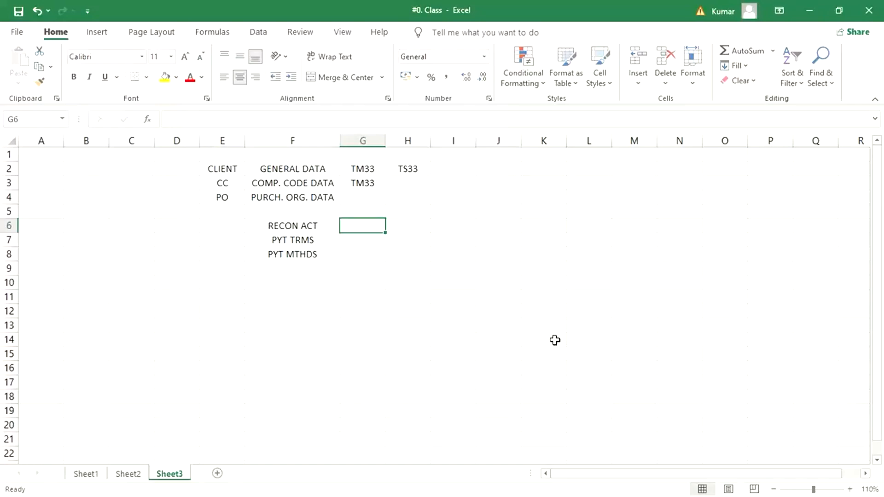
text(2000)
key(Tab)
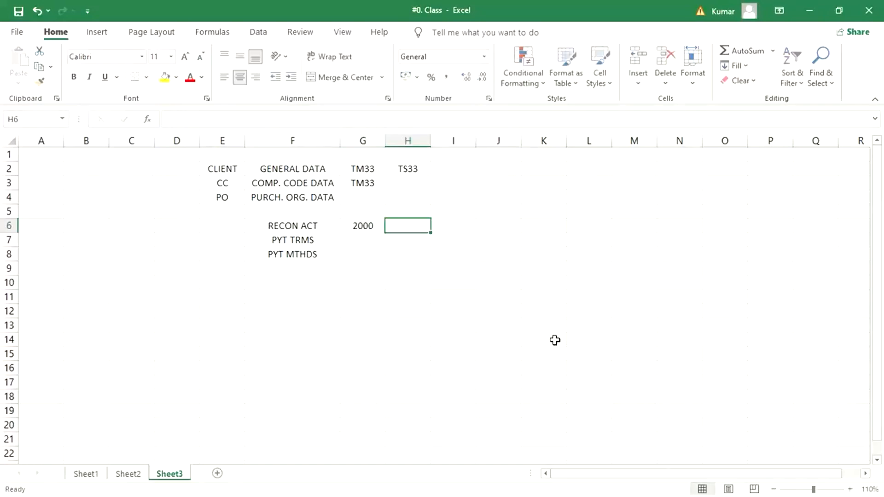
text(2001)
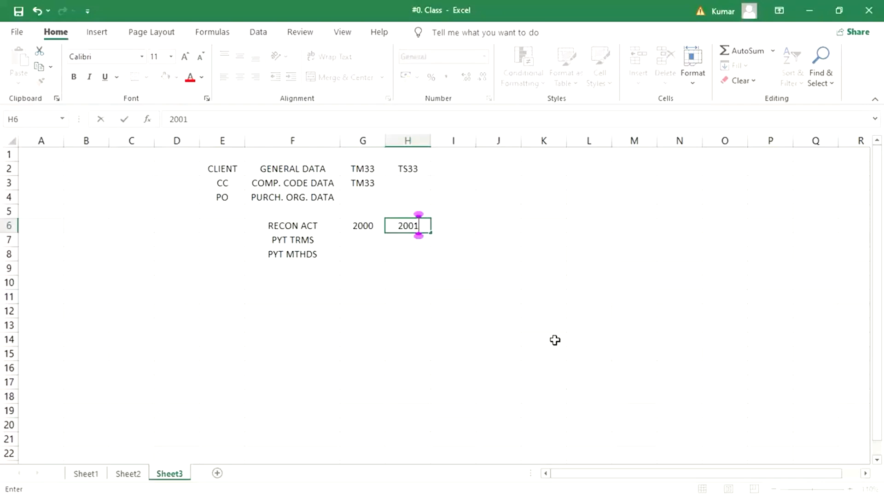
key(Return)
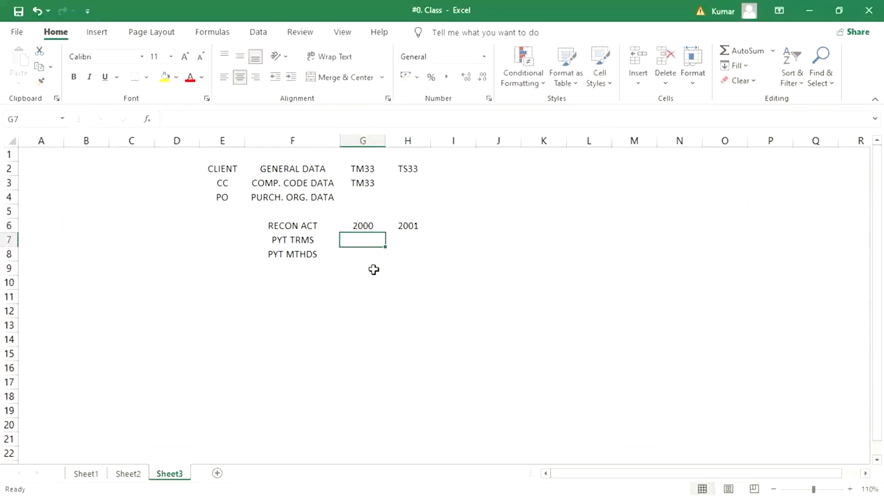
Step: Compare the two reconciliation accounts in row 6 with the codes entered for general data and company code data
click(379, 227)
click(408, 229)
click(355, 228)
click(408, 229)
click(355, 229)
click(424, 229)
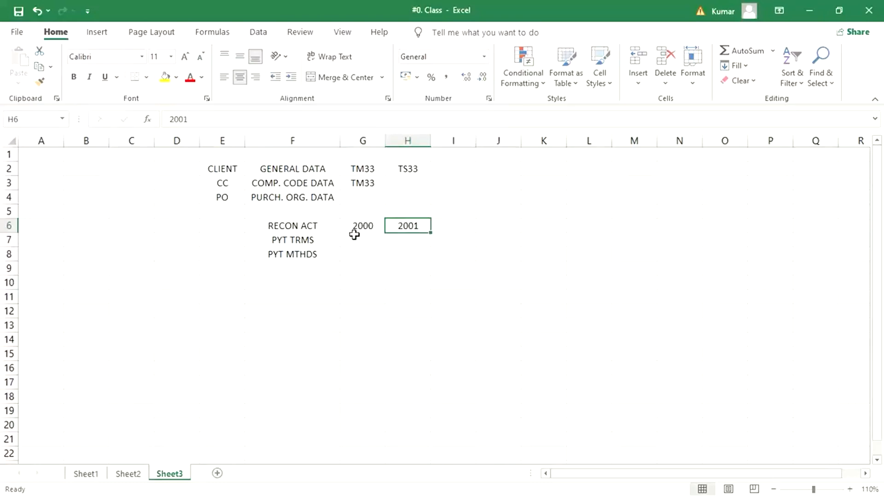
click(293, 177)
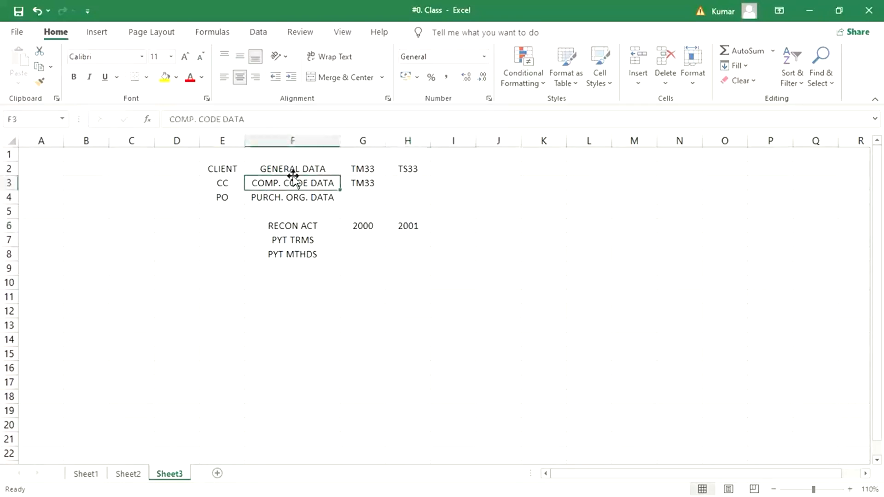
click(364, 184)
click(410, 178)
click(369, 182)
click(411, 175)
click(371, 181)
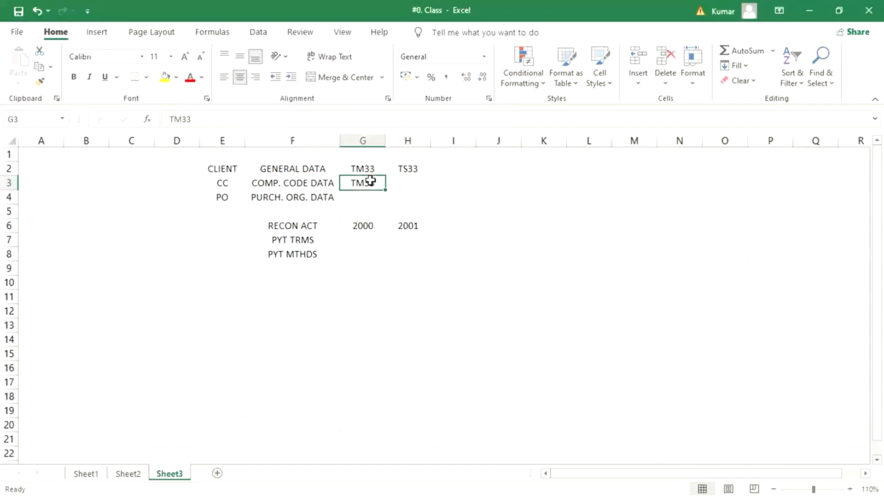
click(364, 229)
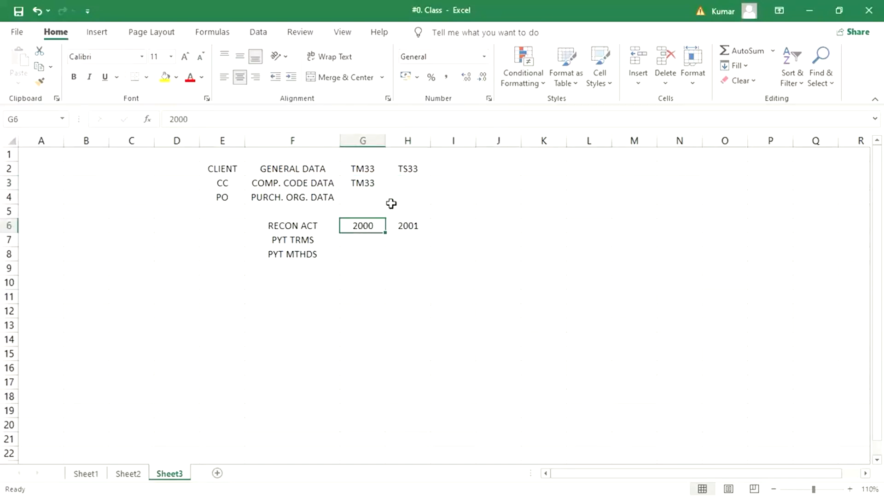
click(415, 171)
click(415, 230)
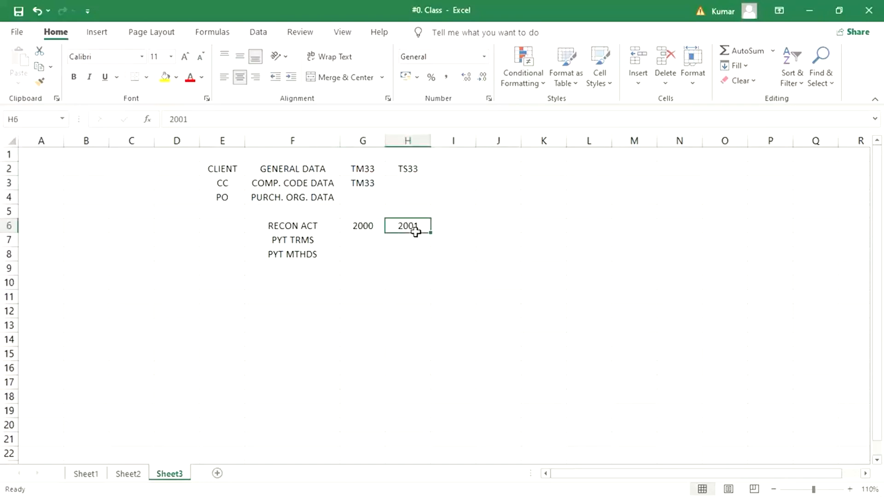
Step: Enter the payment terms TM30 and TM60 beside PYT TRMS, in cells G7 and H7
click(357, 240)
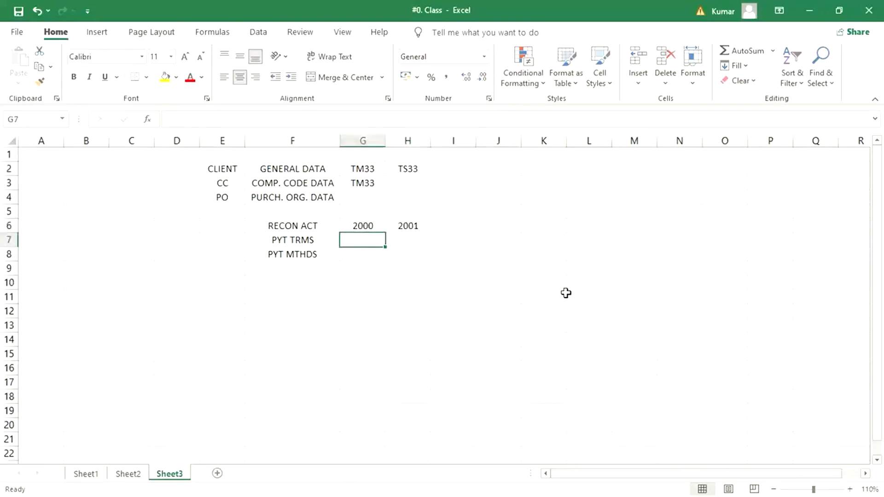
text(TM30)
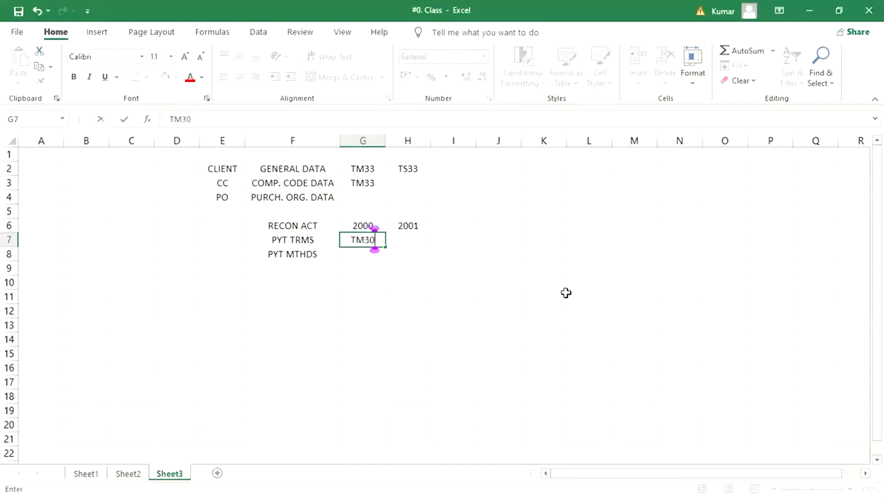
key(Return)
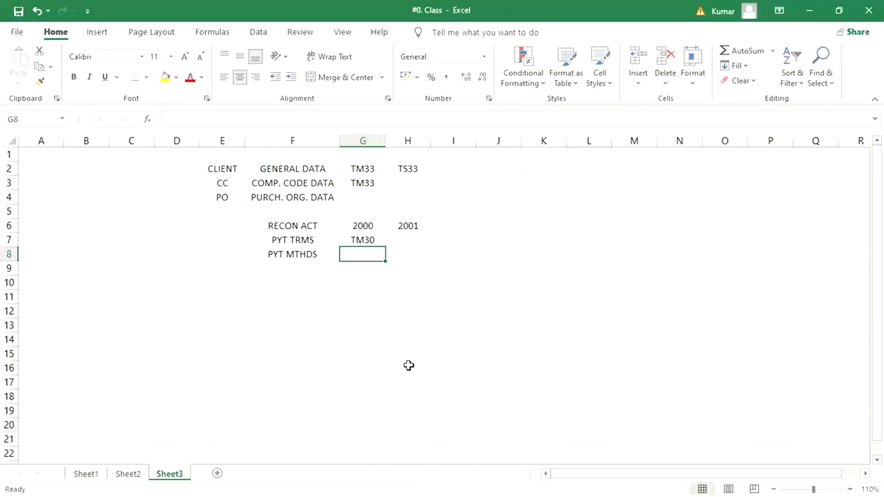
click(416, 239)
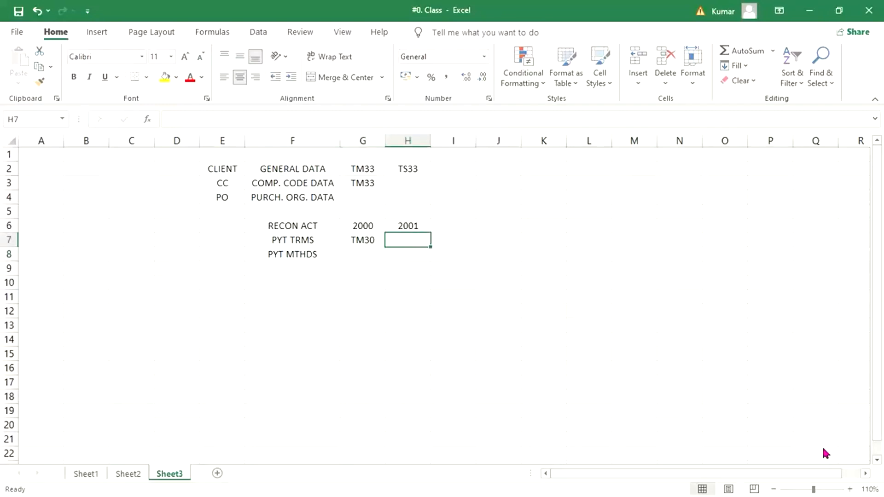
text(TM60)
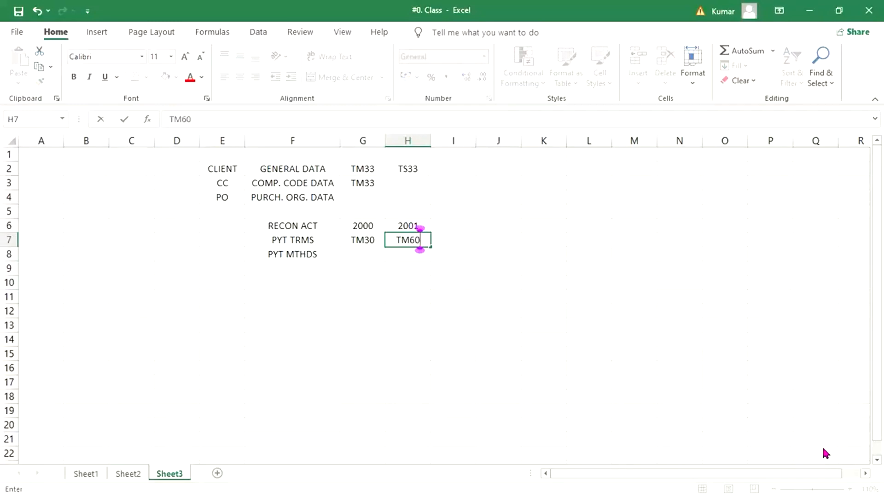
key(Return)
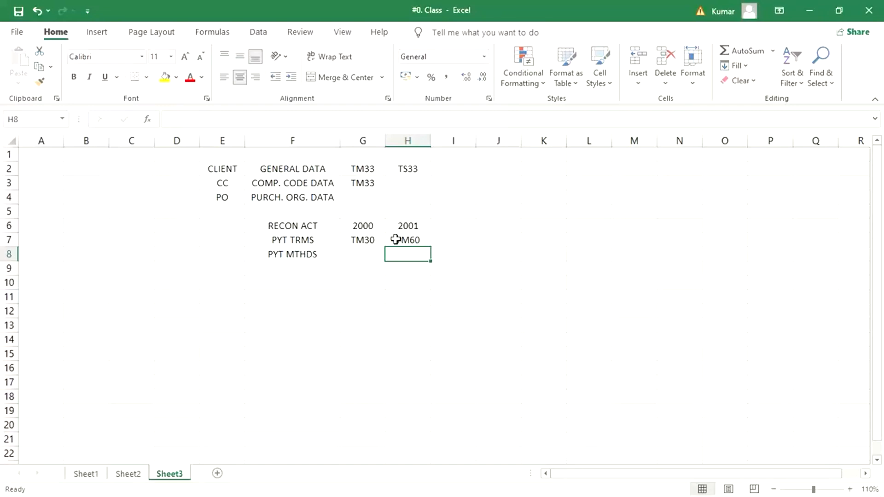
drag(367, 238, 400, 241)
click(352, 256)
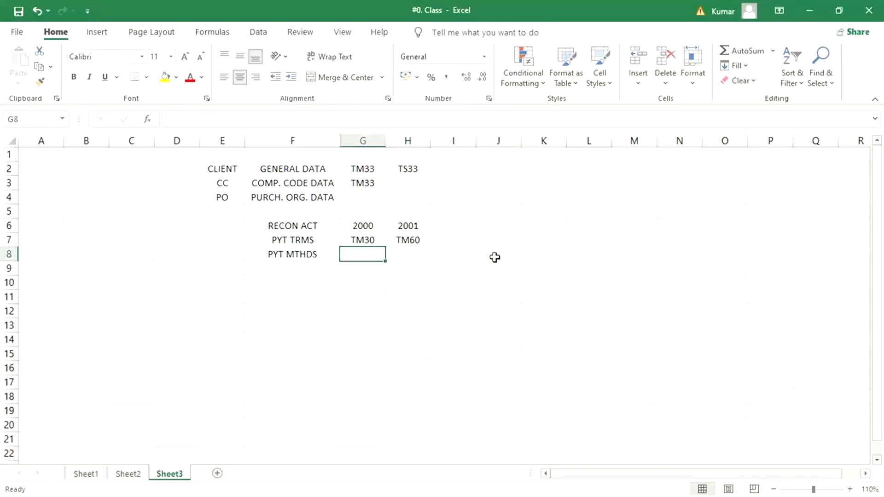
text(TM30)
key(Return)
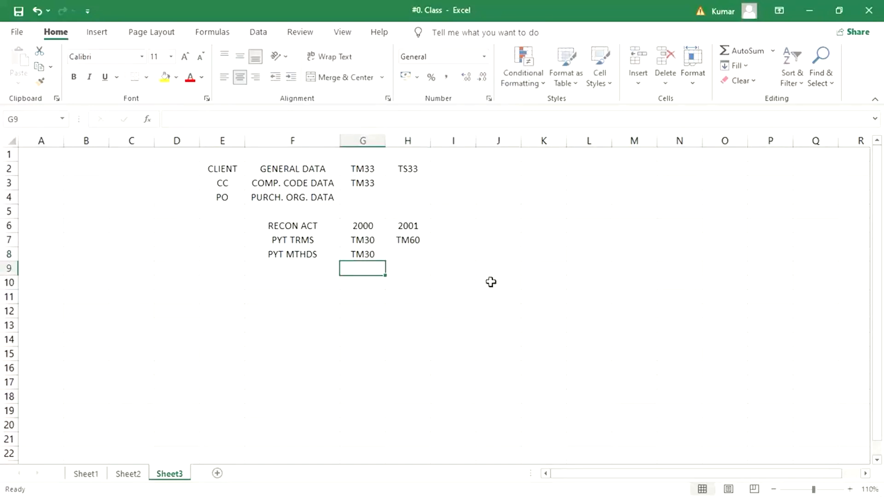
Step: Set the payment methods beside PYT MTHDS to T in cell G8 and C in cell H8
click(366, 255)
key(F2)
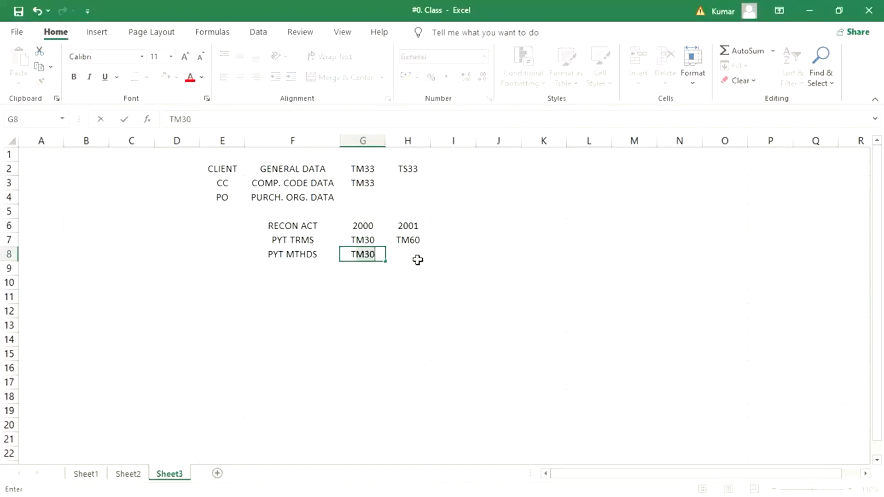
key(BackSpace)
key(BackSpace)
key(BackSpace)
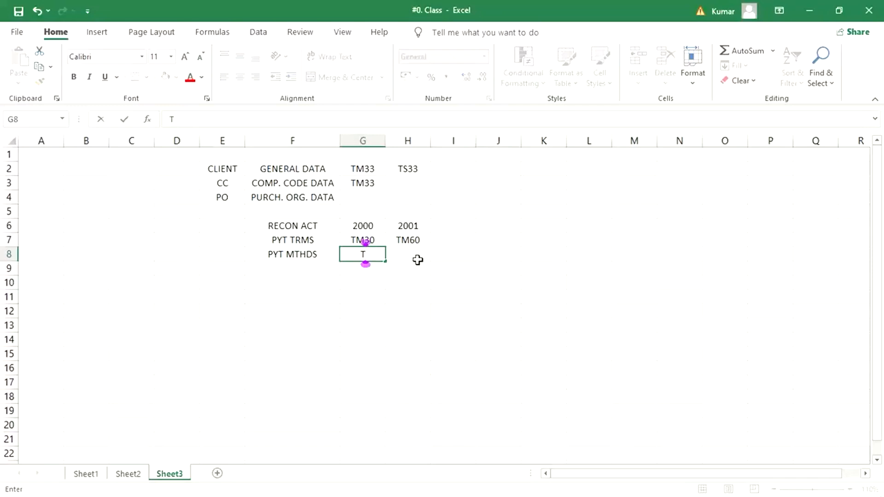
click(418, 260)
text(C)
key(Return)
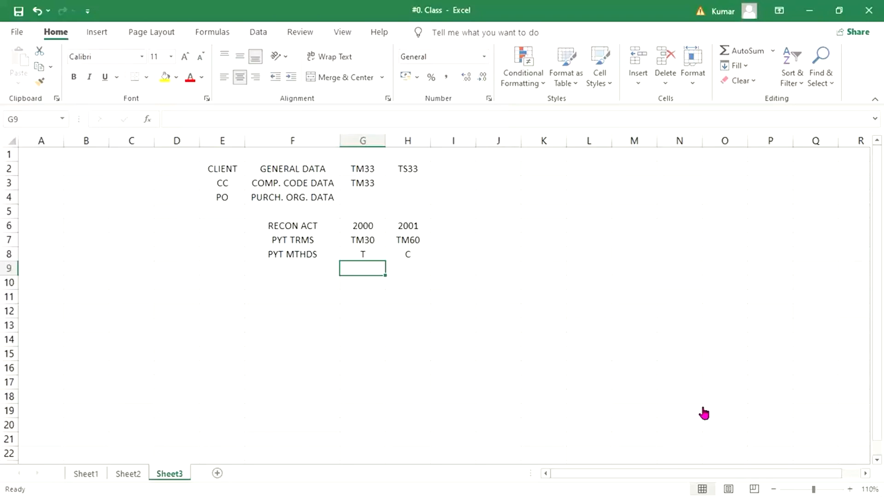
click(439, 310)
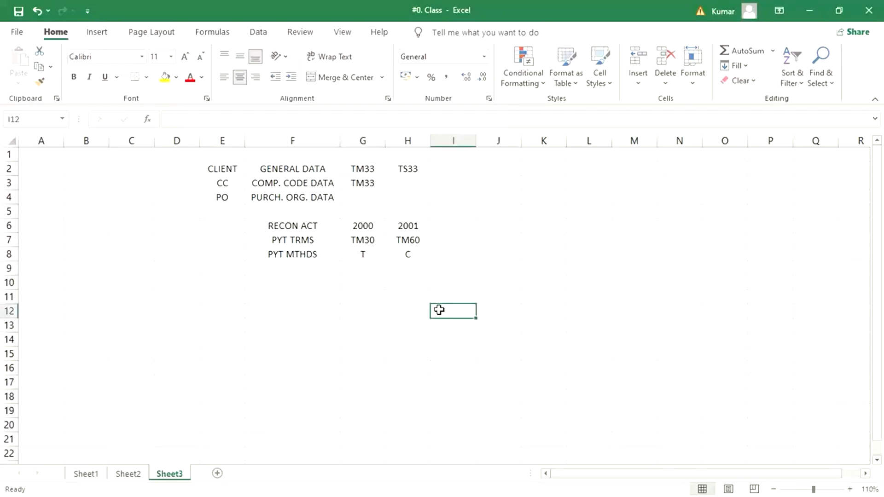
Step: Switch to SAP Logon and open the SAP_7 connection
click(364, 267)
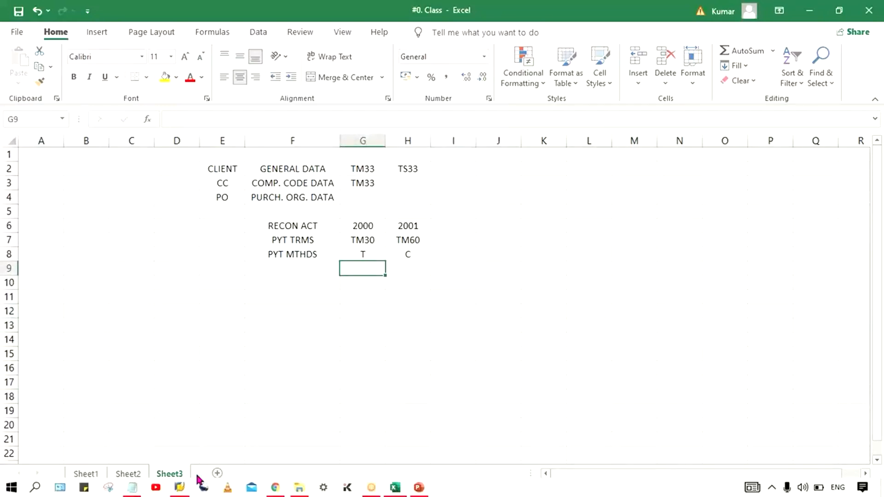
click(181, 490)
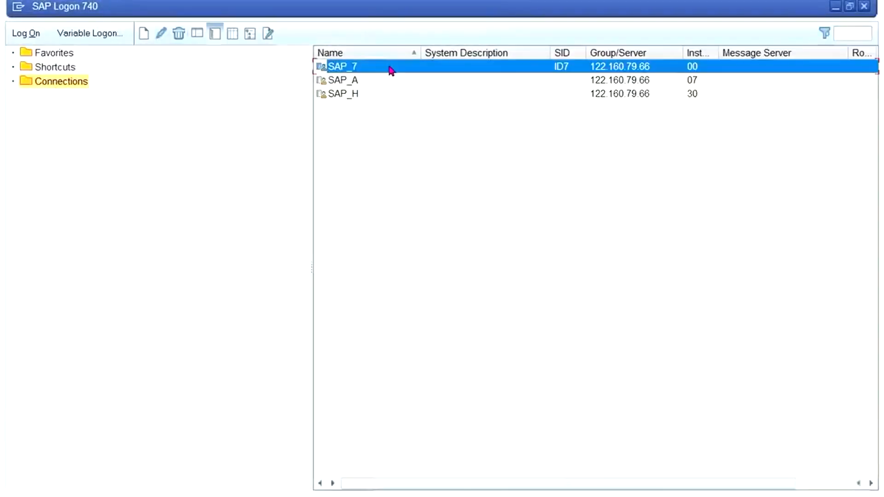
double_click(401, 65)
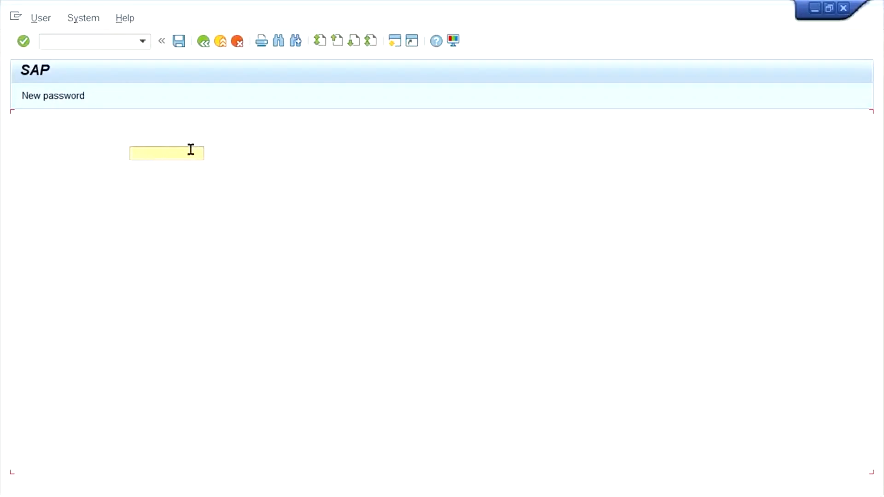
Step: Log on to client 800 by entering the user ID and the account password
click(179, 155)
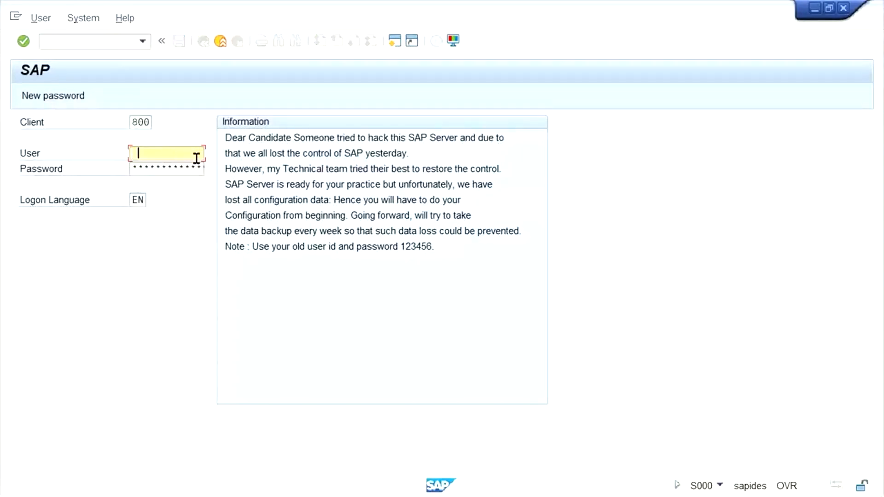
click(152, 166)
key(Tab)
text(********)
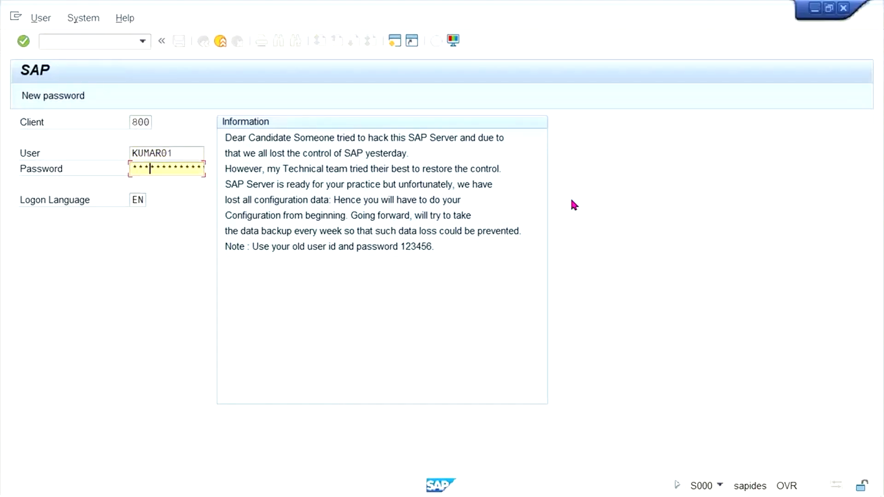
key(Return)
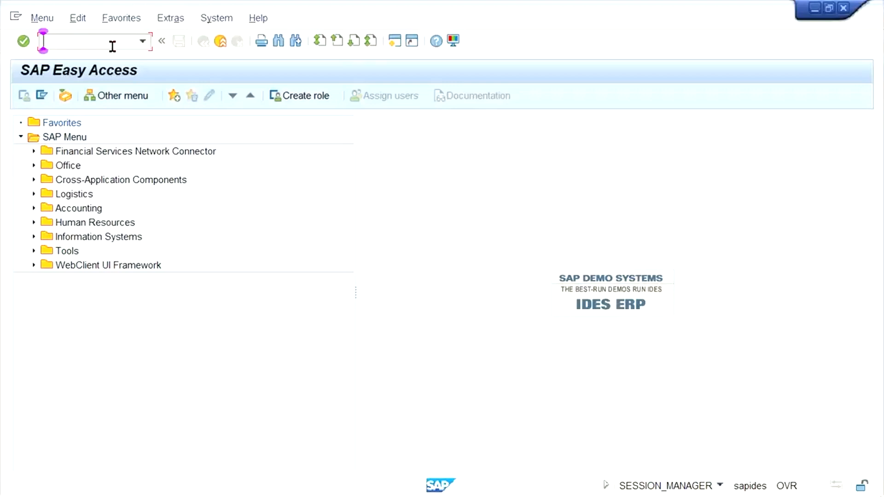
Step: Open transaction OX02 and start a new entry with company code TS33
text(OX02)
key(Return)
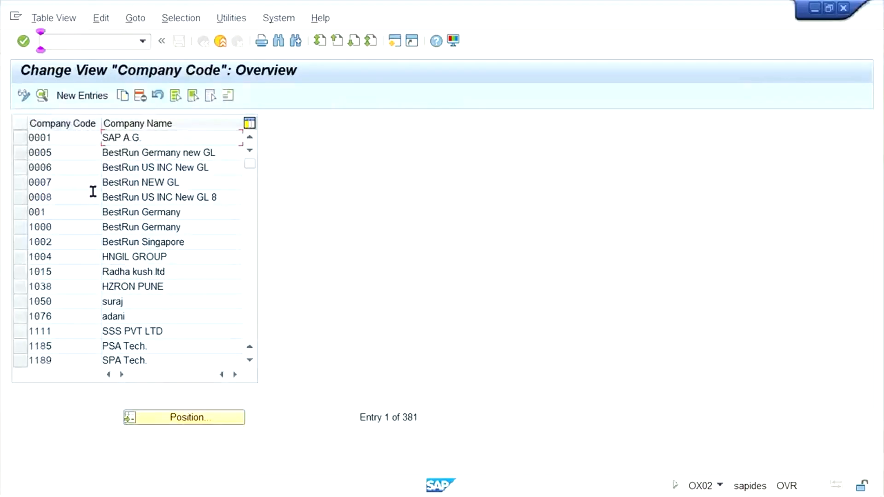
text(TS33)
key(Tab)
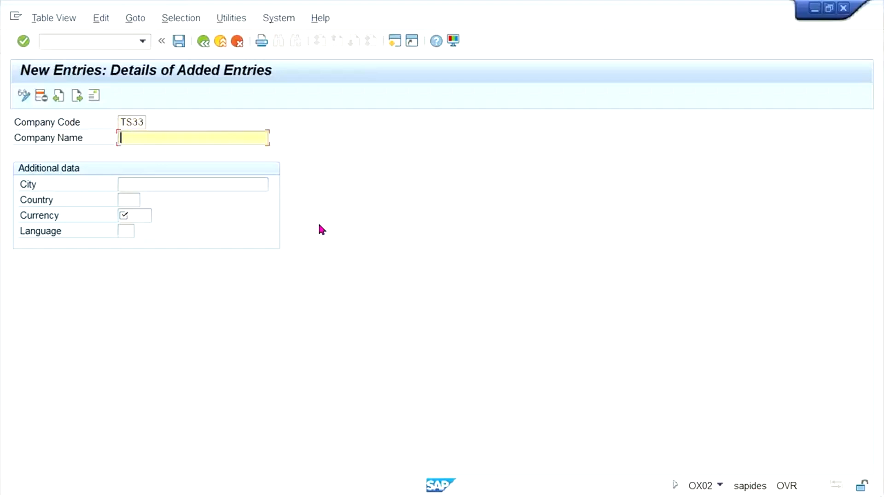
Step: Fill in company name TATA STEEL, city NEW DELHI, country IN, currency INR and language EN, and continue to the address
key(Down)
key(Return)
key(Tab)
key(Down)
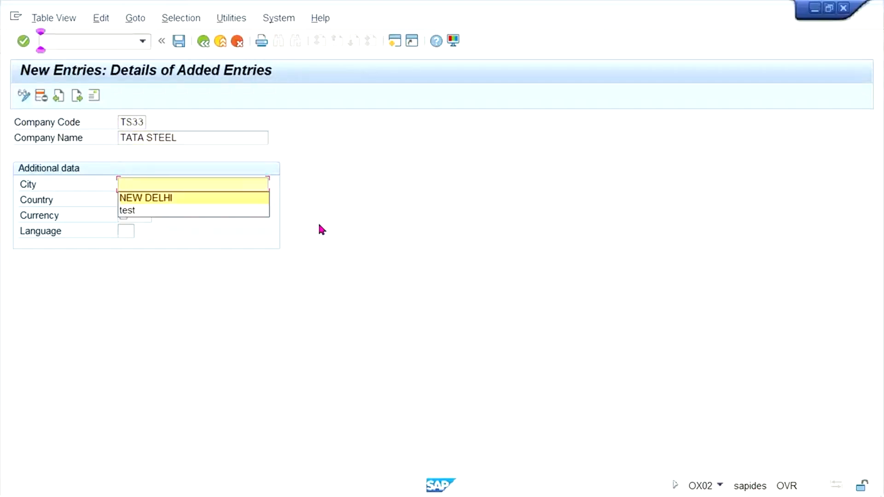
key(Return)
key(Tab)
key(Down)
key(Return)
key(Tab)
key(Down)
key(Return)
key(Tab)
key(Down)
key(Return)
key(Return)
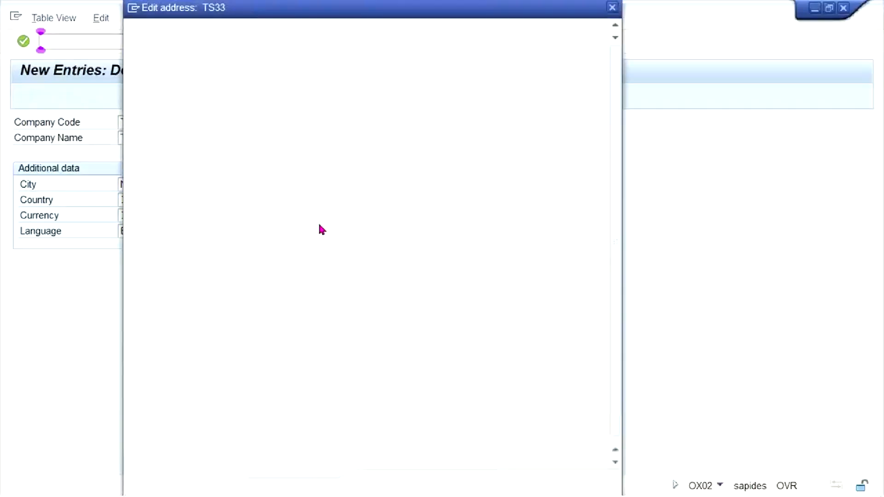
Step: Complete the address entry for TS33 and save the company code under the customizing request described as TATA MOTOR
key(Tab)
key(Tab)
key(Tab)
key(Tab)
key(Tab)
key(Tab)
key(Tab)
key(Tab)
key(Tab)
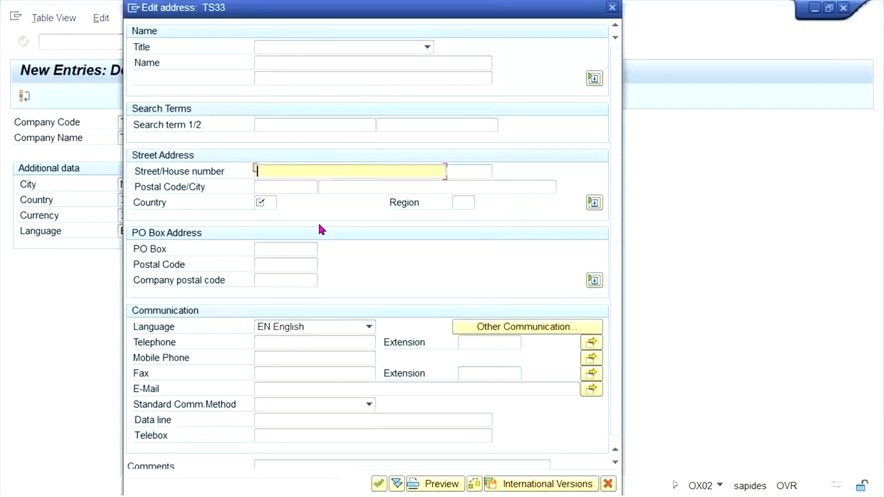
key(Down)
key(Return)
key(Return)
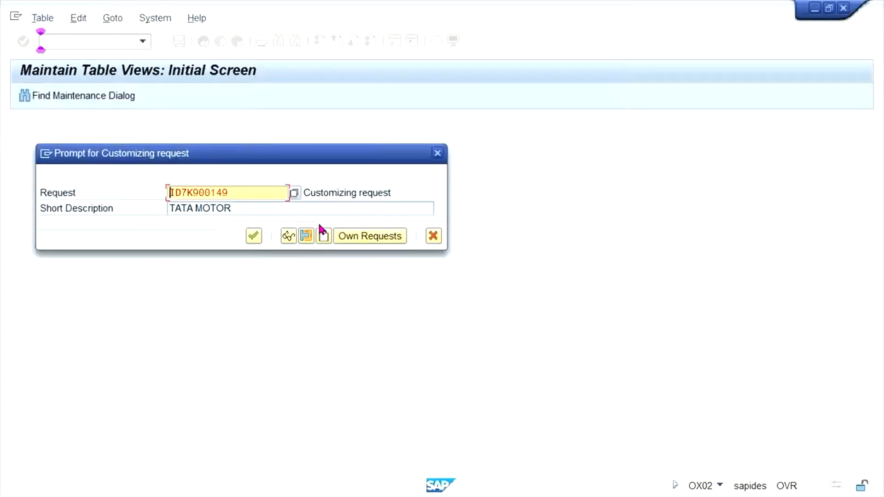
click(253, 236)
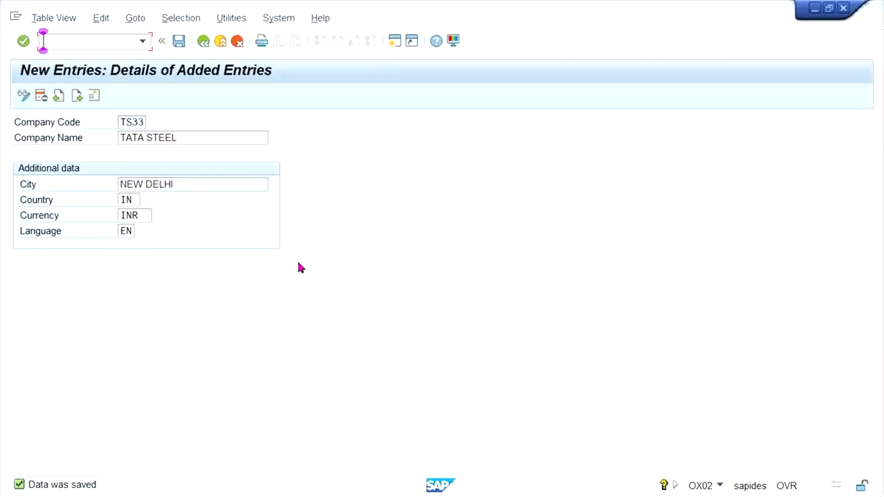
Step: Leave the company code entry and open transaction OBY6 for company code global data
text(OBY6)
click(77, 38)
text(/NO)
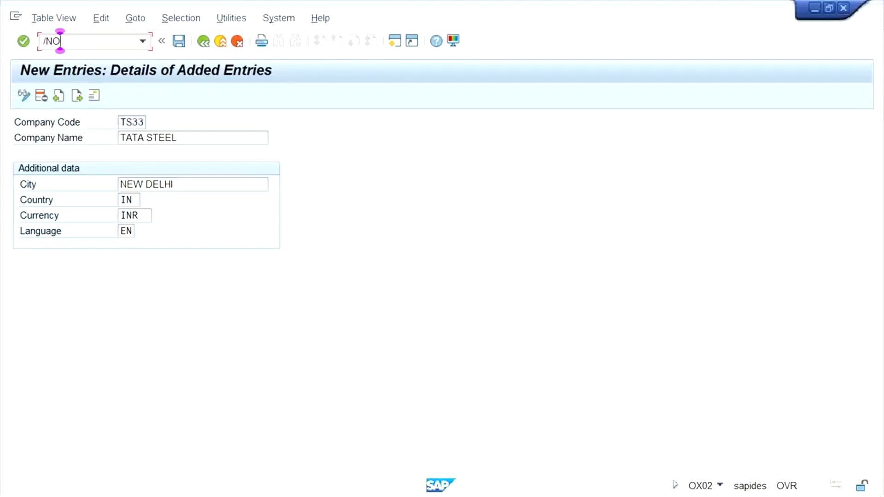
text(BY6)
key(Return)
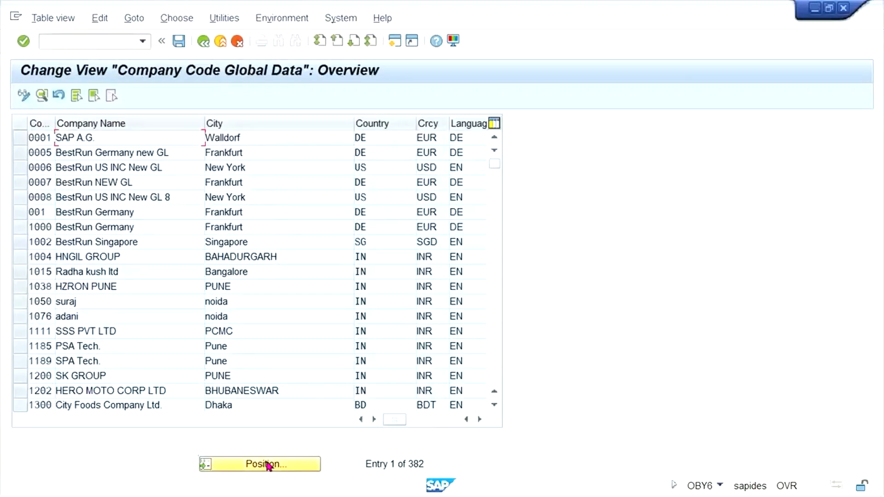
Step: Locate company code TM33 in the global data overview and open its details
click(269, 464)
text(TM33)
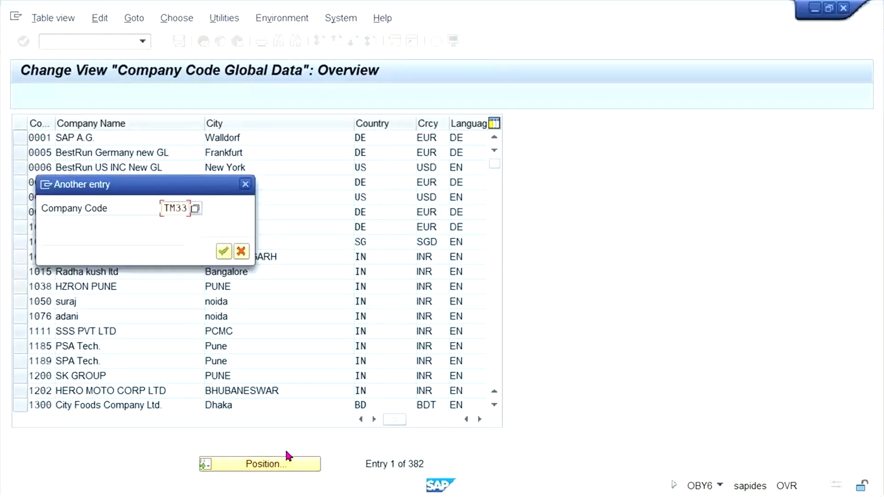
key(Return)
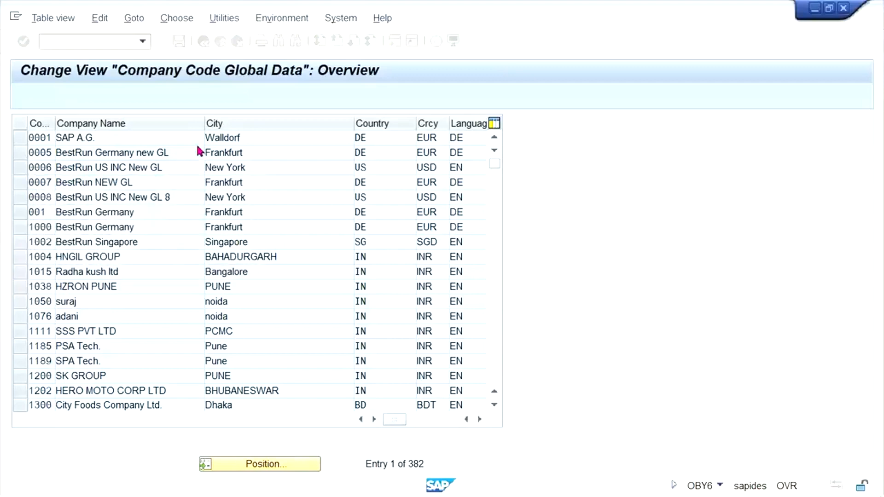
double_click(161, 142)
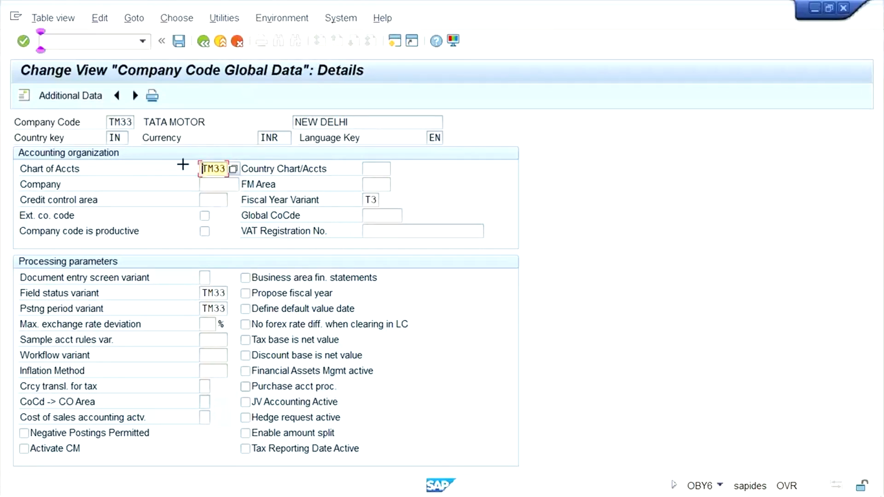
Step: Try to copy the block of TM33 global data fields from chart of accounts to posting period variant
key(ctrl+y)
drag(187, 148, 513, 313)
key(ctrl+c)
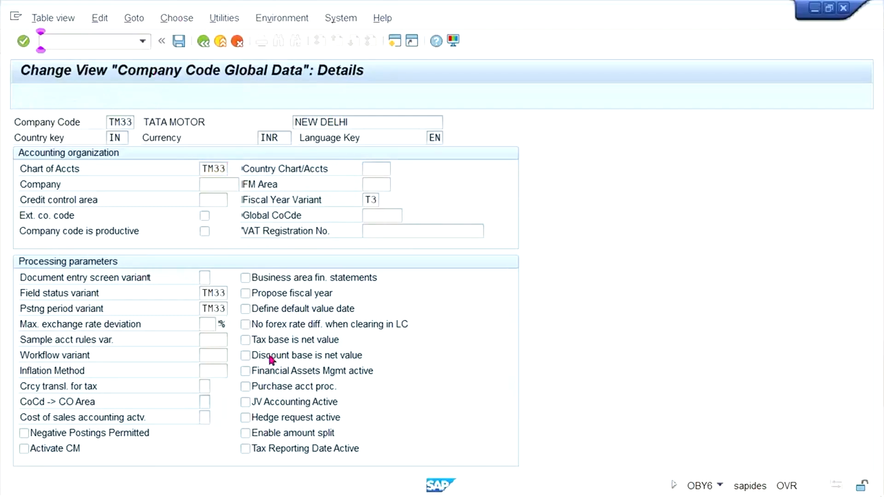
Step: Return to the global data overview and position the list at company code TS33
key(F3)
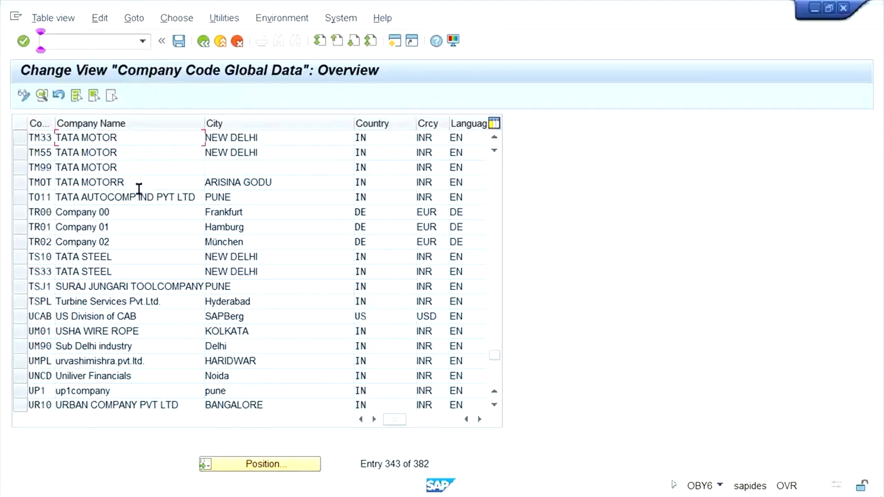
click(244, 464)
text(TS33)
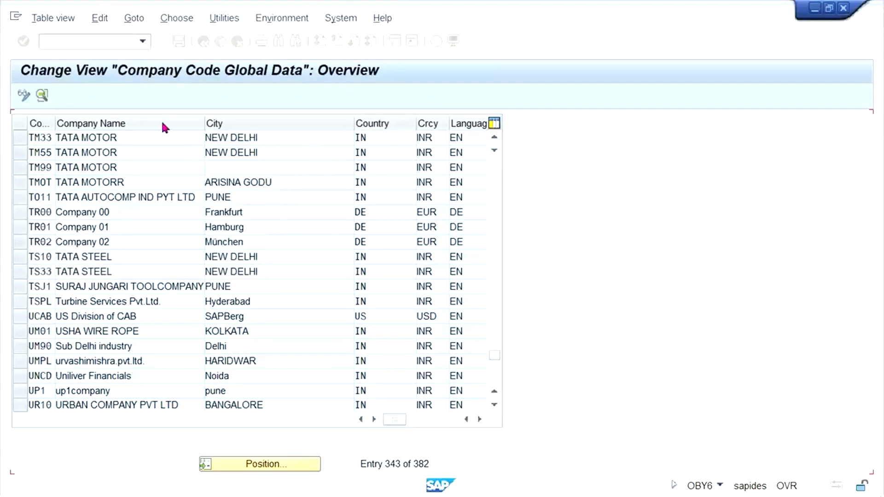
Step: Try to paste the copied values into the TS33 global data details, and cancel the entry
double_click(158, 136)
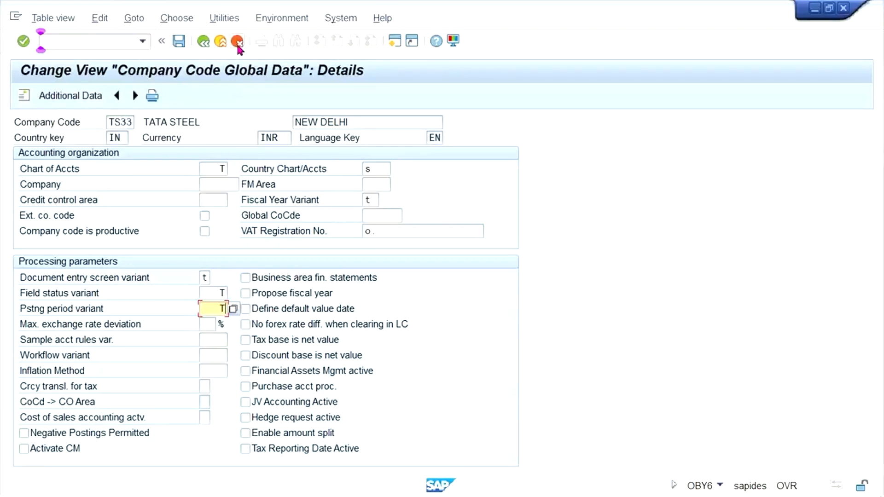
key(F12)
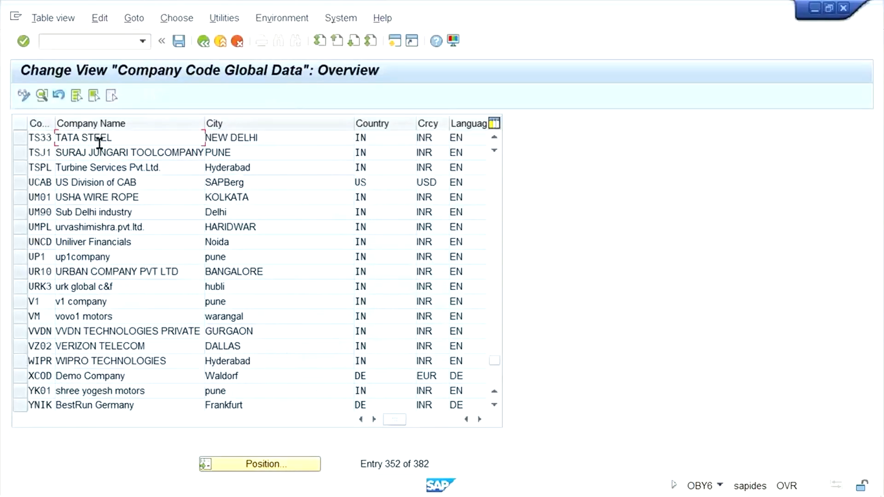
Step: Open the TS33 details and set the chart of accounts to TM33 and the fiscal year variant to T3
double_click(160, 138)
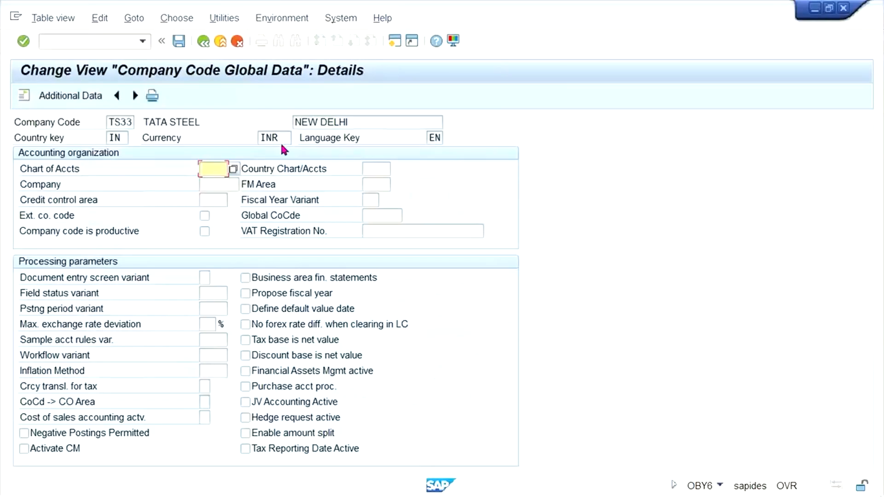
text(TM33)
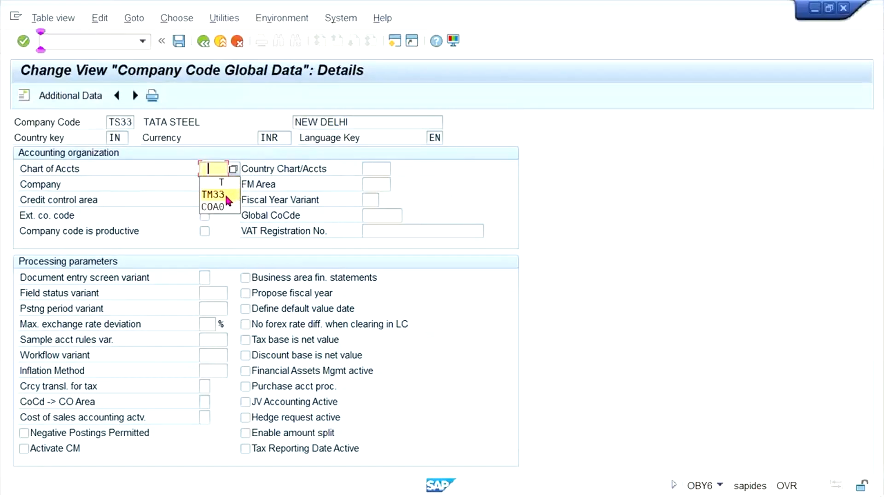
click(365, 202)
text(T3)
Step: Set the posting period variant and field status variant of TS33 to TM33, and save its global data
click(213, 305)
click(223, 332)
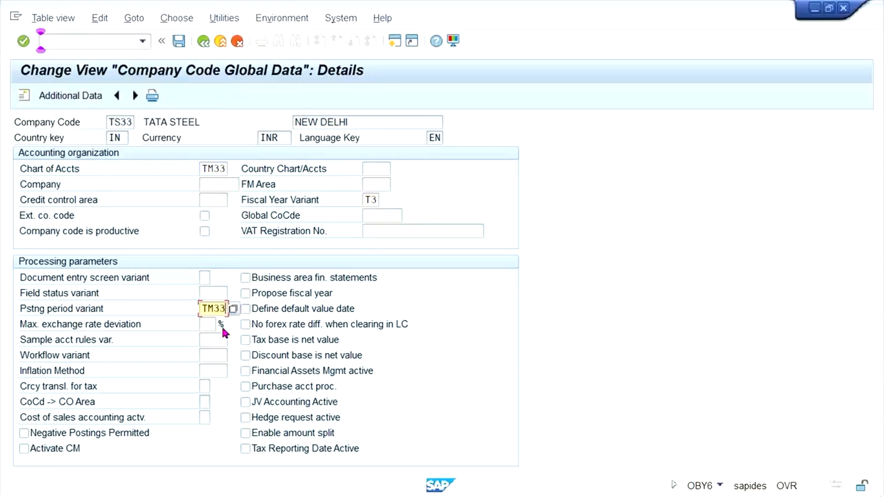
click(213, 293)
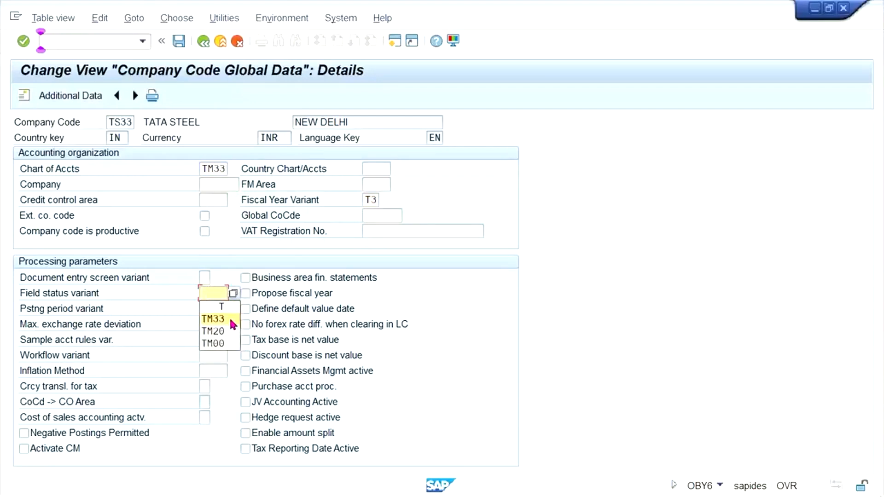
click(222, 318)
key(Return)
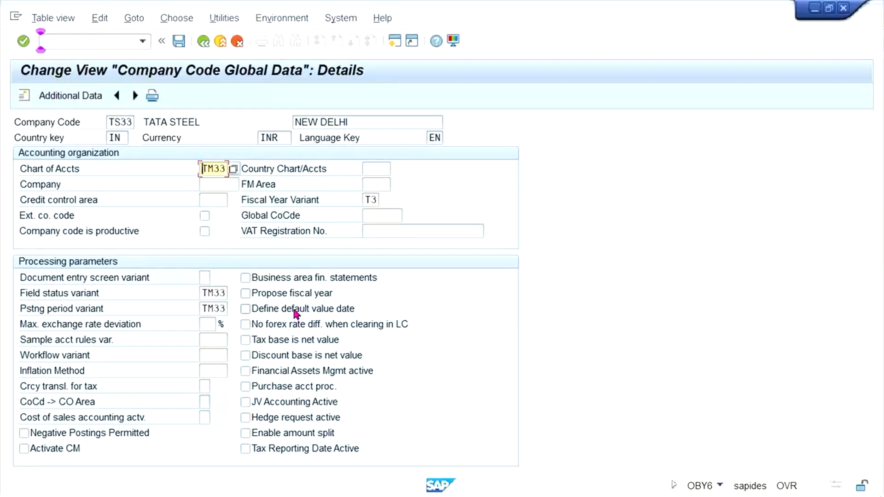
key(ctrl+s)
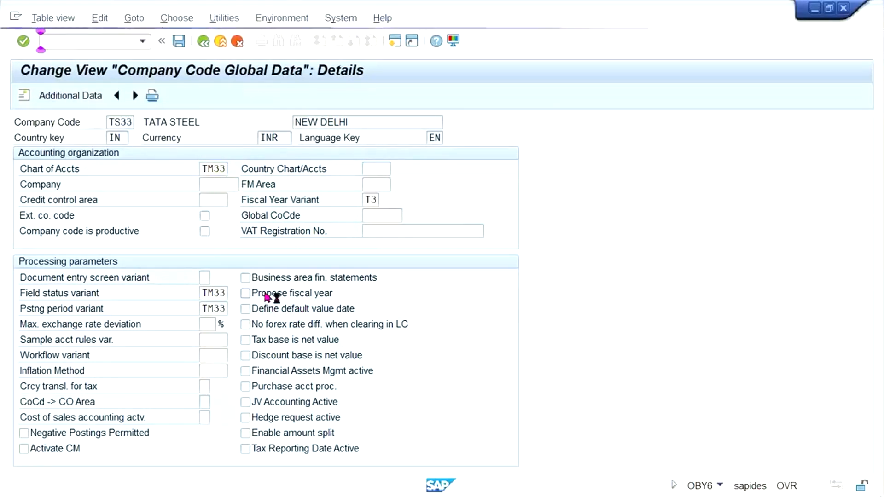
click(253, 234)
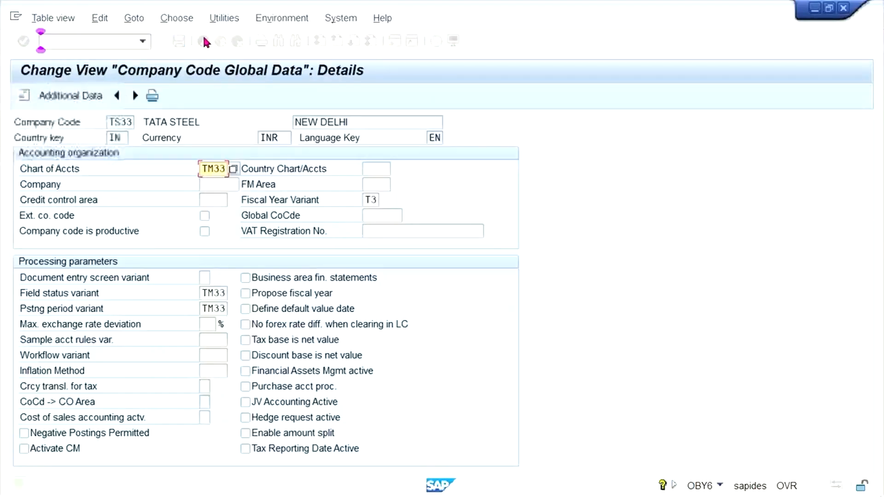
Step: Return to the global data overview and open the details of company code TM33 for comparison
key(F3)
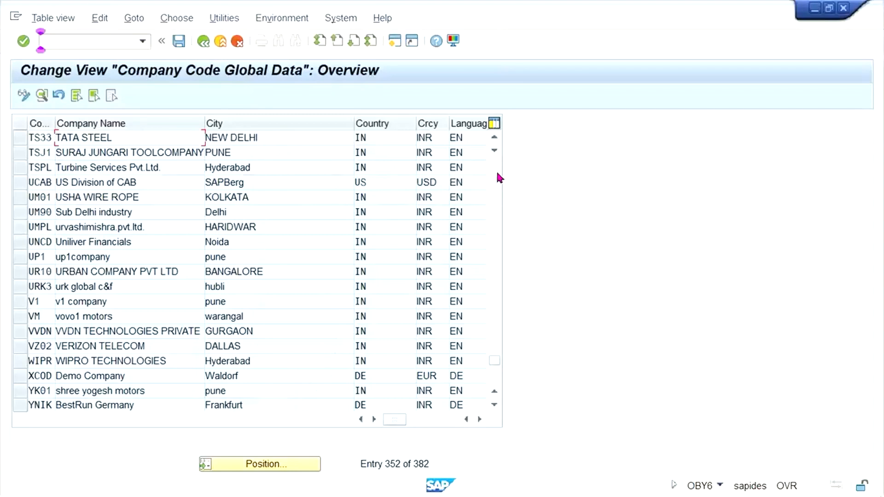
key(F3)
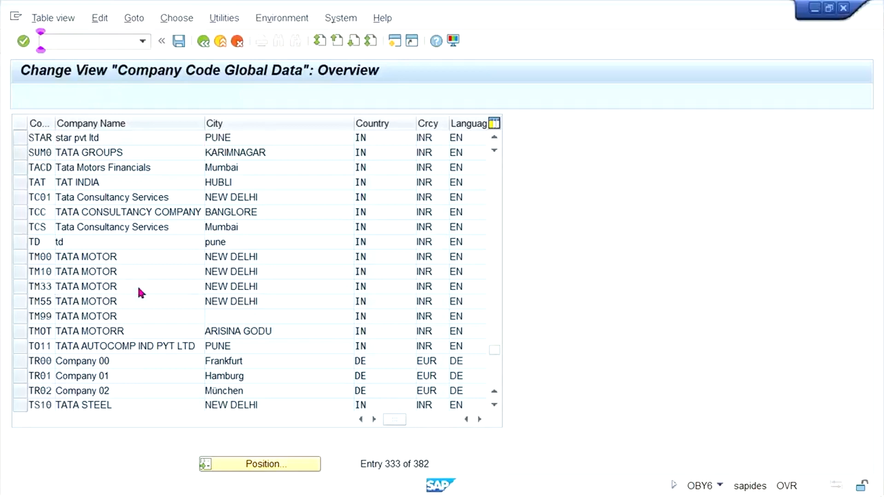
double_click(138, 288)
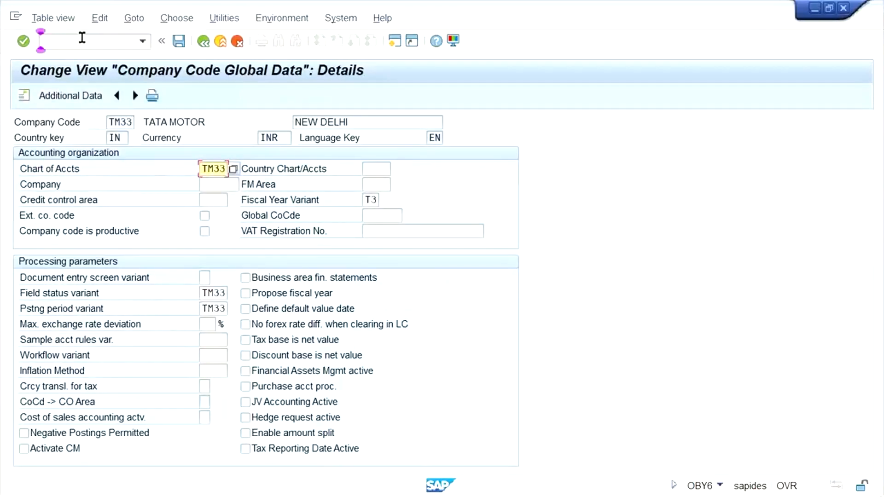
Step: Open the FI tolerance groups for users with transaction OBA4 and start a new entry for company code TS33
click(93, 41)
text(/NOBA4)
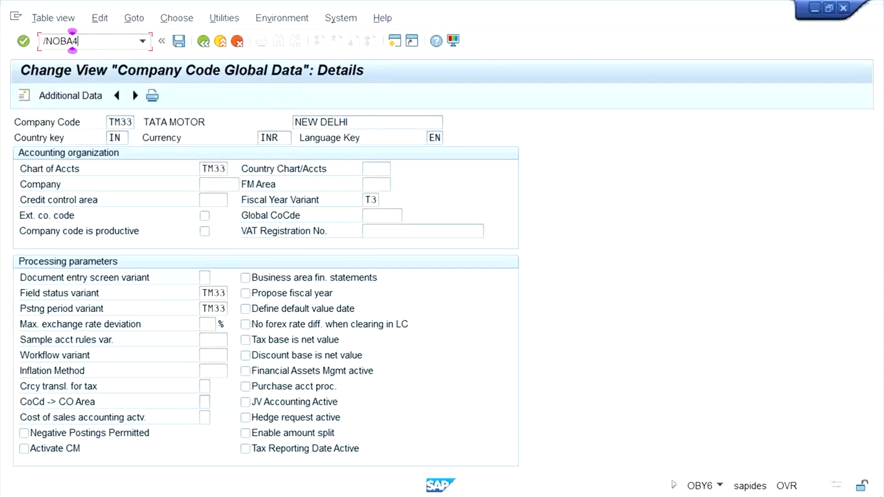
key(Return)
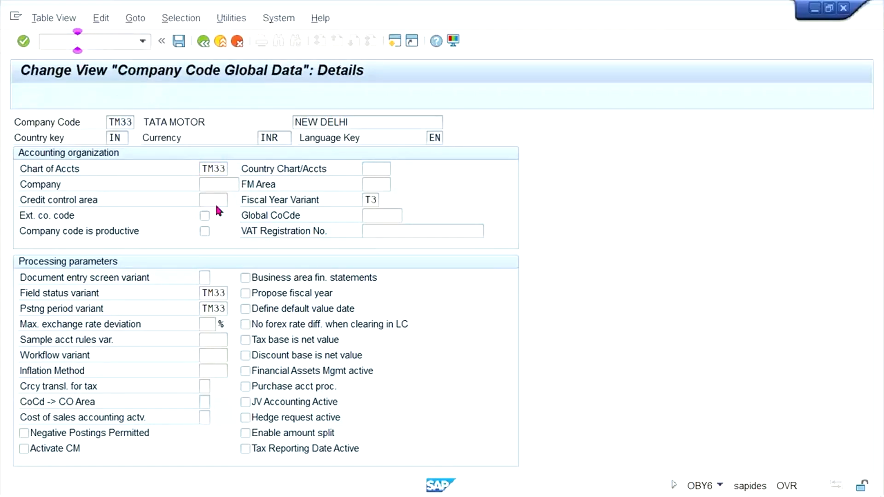
click(76, 95)
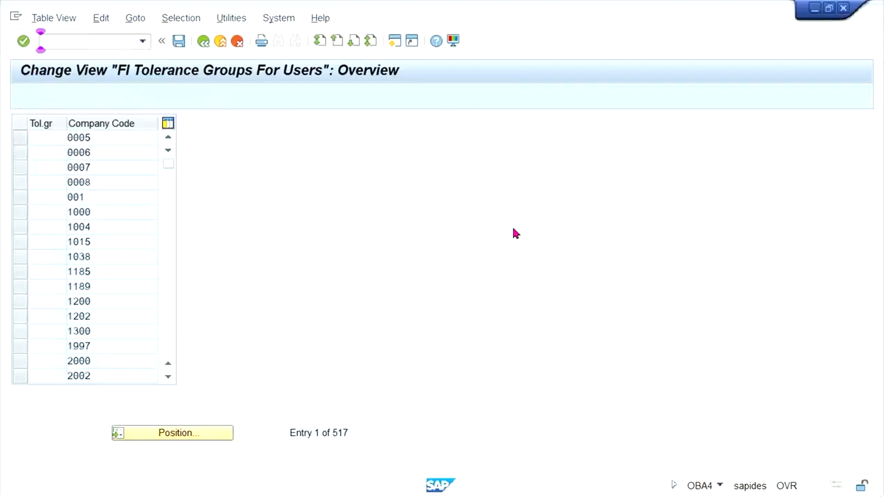
key(Tab)
text(TM)
key(BackSpace)
text(S)
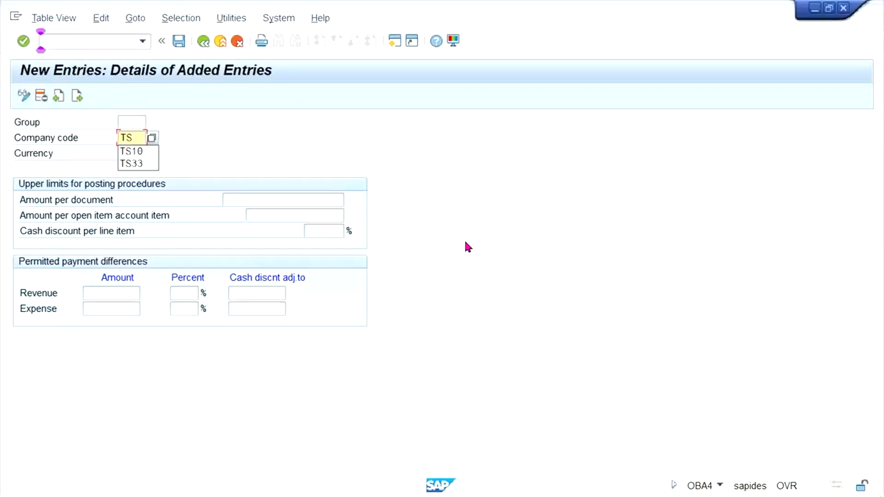
text(33)
key(Tab)
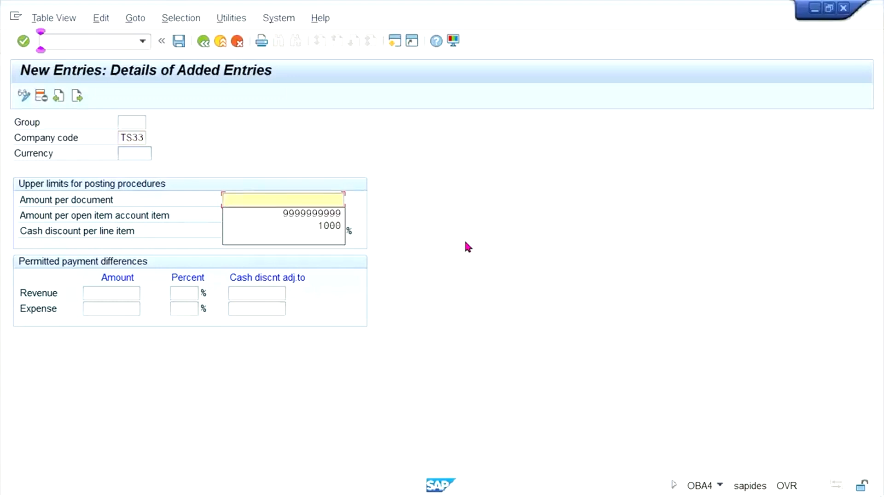
key(Down)
key(Return)
key(Tab)
key(Down)
key(Down)
key(Return)
key(Tab)
key(Down)
key(Down)
key(Return)
Step: Set the permitted payment differences to 10 for revenue and 10 for expense, and save the TS33 tolerance group
key(Tab)
key(Down)
key(Down)
key(Return)
key(Tab)
key(Down)
key(Down)
key(Return)
key(ctrl+s)
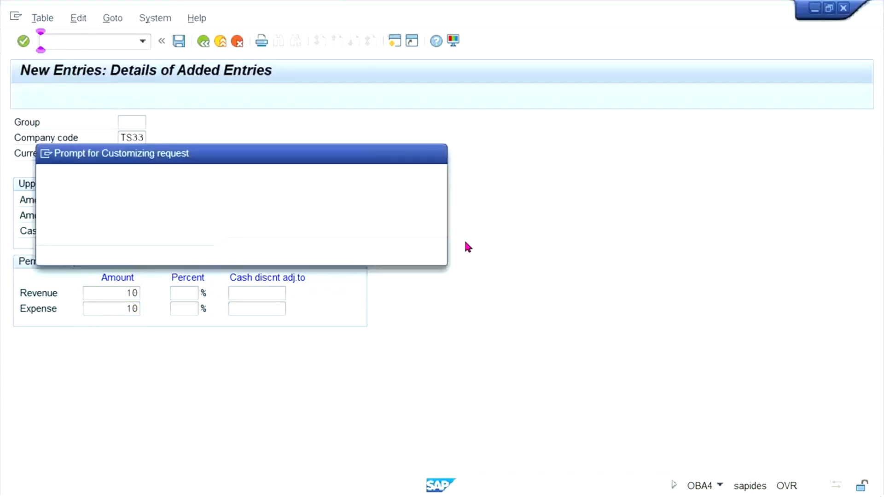
key(Return)
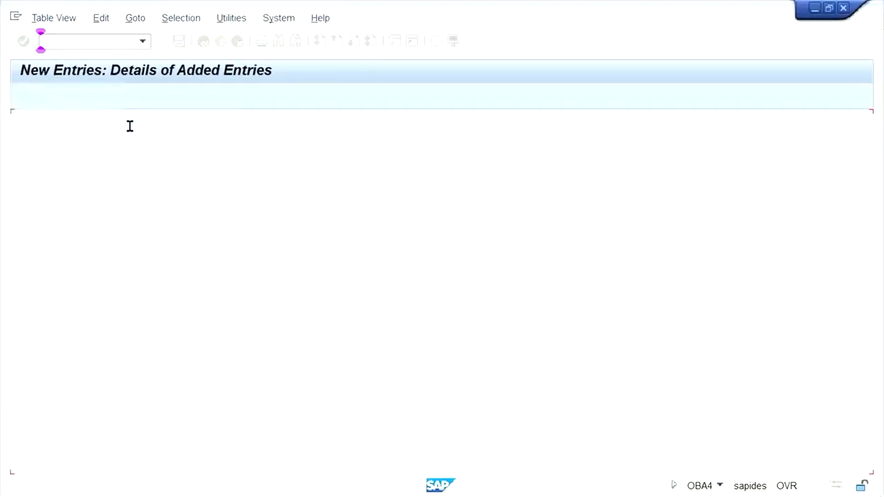
Step: Open the G/L account tolerance groups with transaction OBA0 and start a new entry for company code TS33
text(/NO)
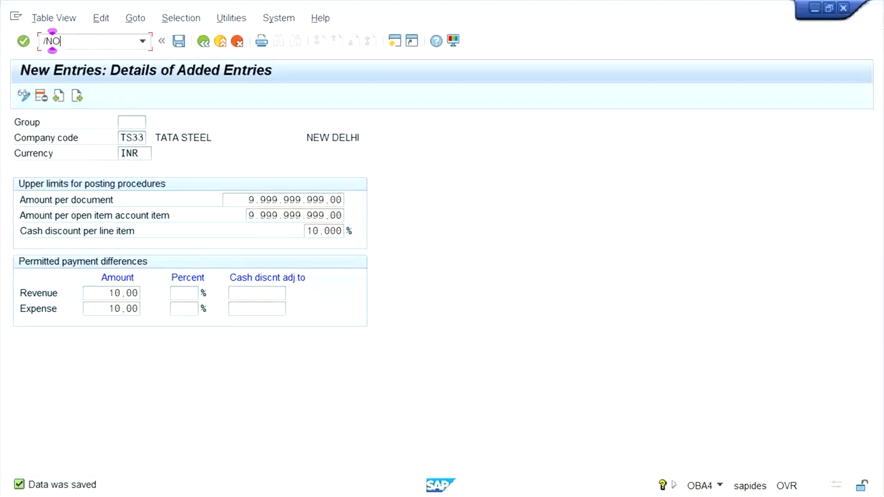
text(BA0)
key(Return)
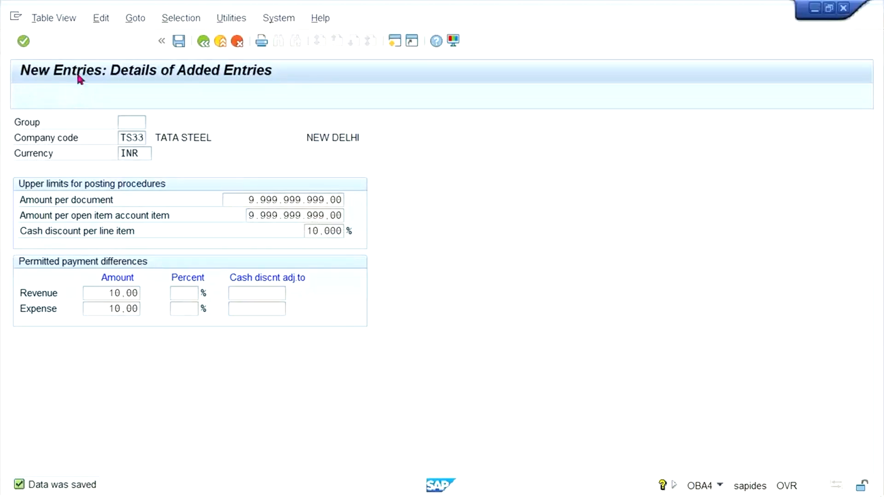
click(81, 95)
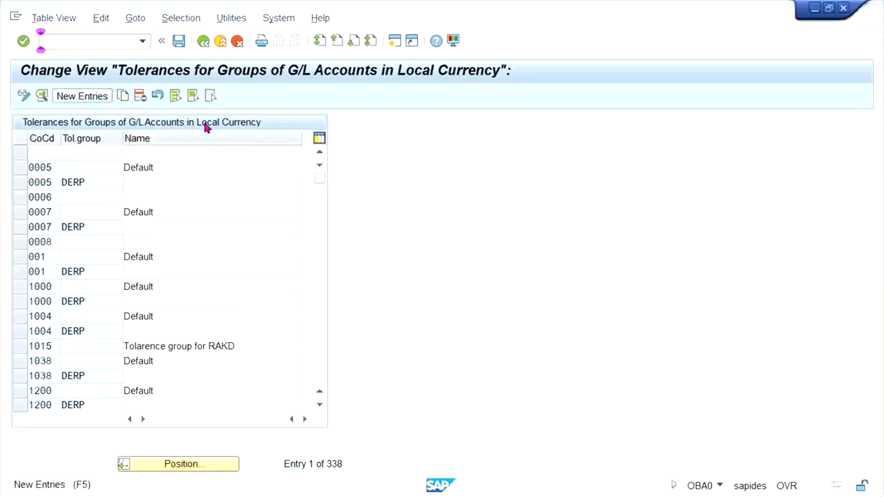
text(T)
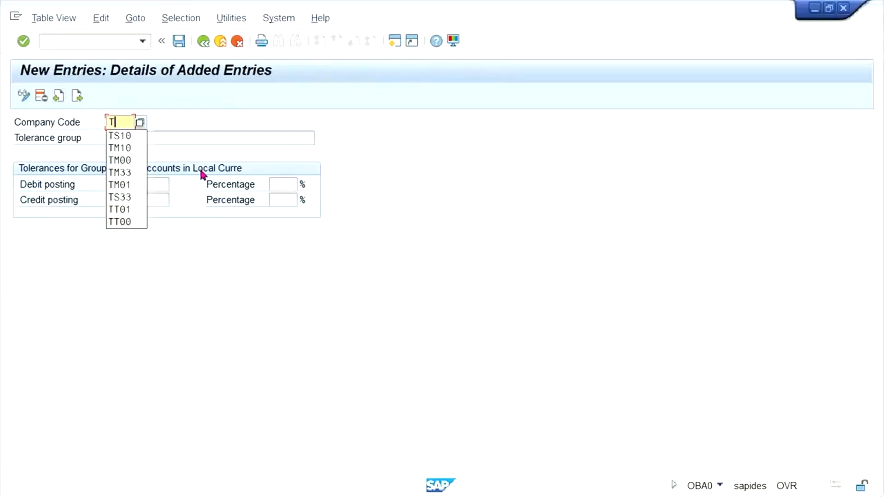
text(S33)
Step: Name the tolerance group TATA MOTOR, set the debit and credit posting tolerances to 10, and save the entry
key(Tab)
key(Down)
key(Return)
key(Tab)
key(Down)
key(Return)
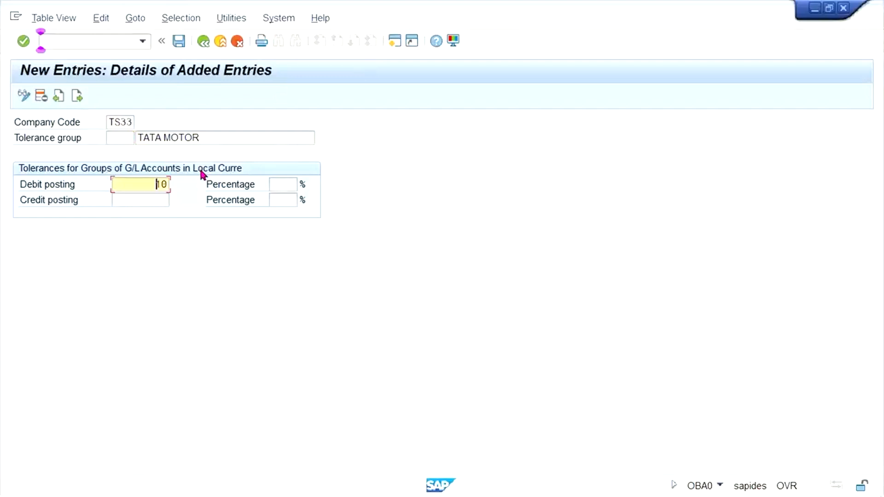
key(Down)
key(Return)
key(ctrl+s)
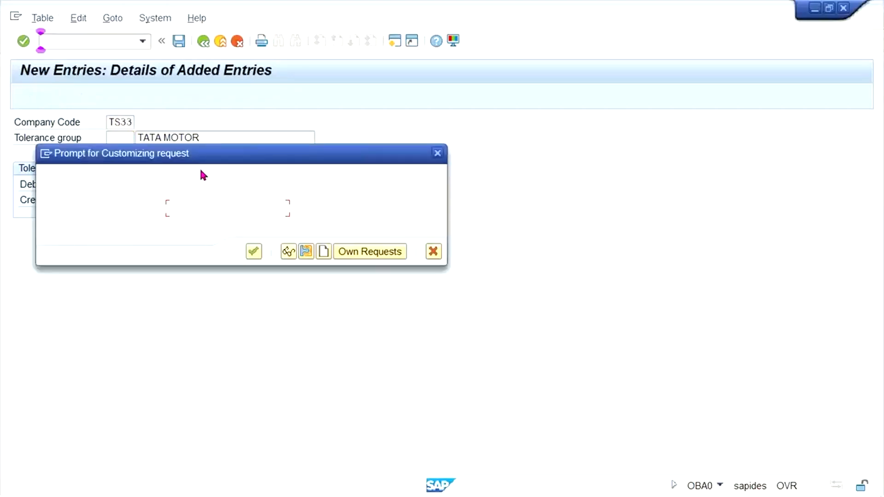
key(Return)
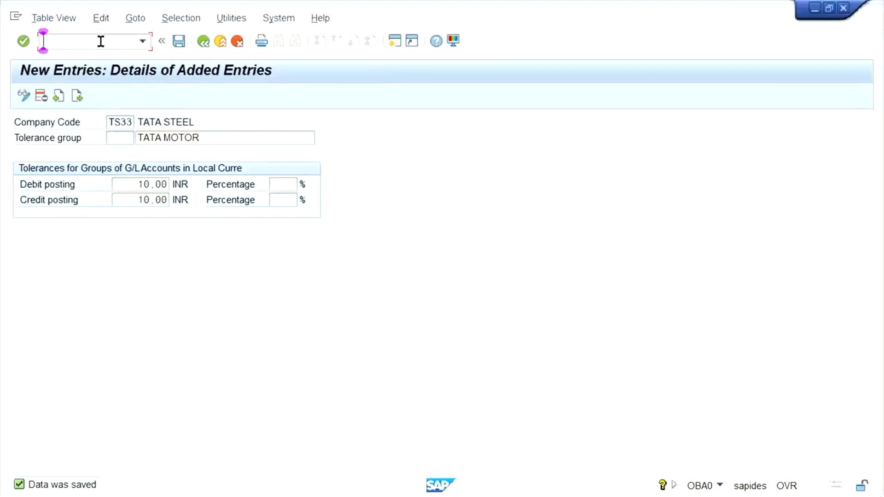
Step: Open the accounting document number range intervals of company code TS33 for editing with transaction FBN1
text(/NFBN1)
key(Return)
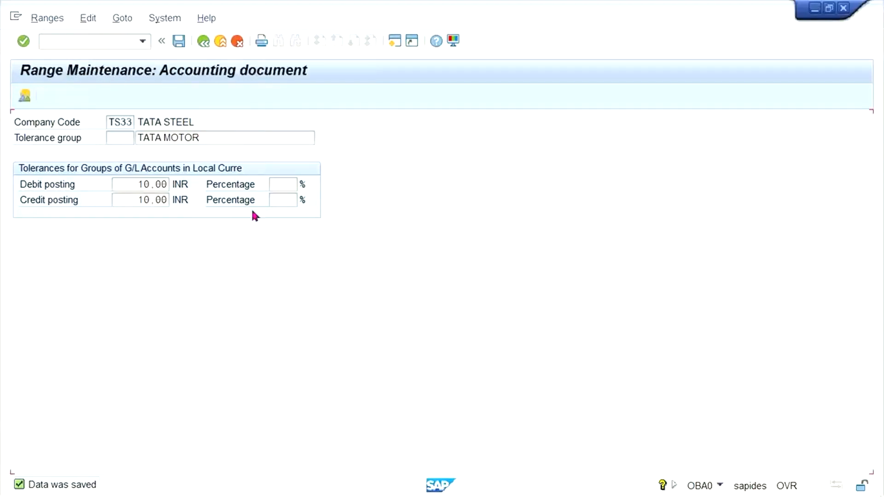
text(TS33)
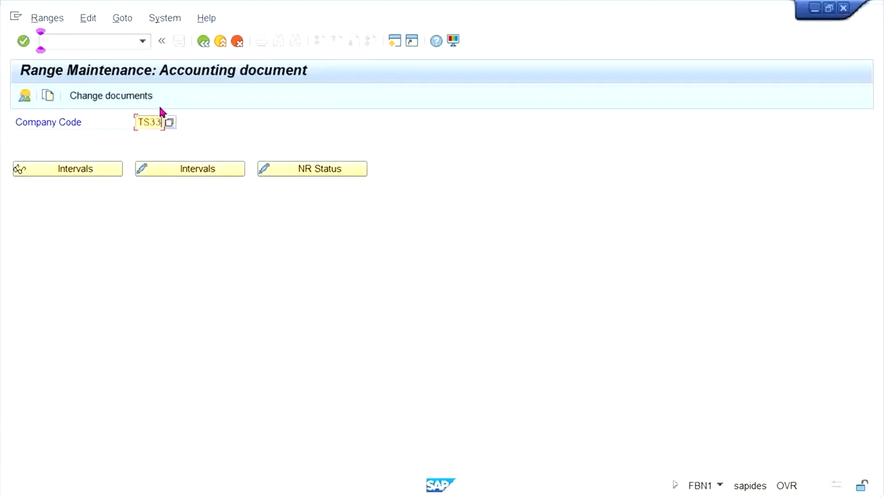
click(206, 172)
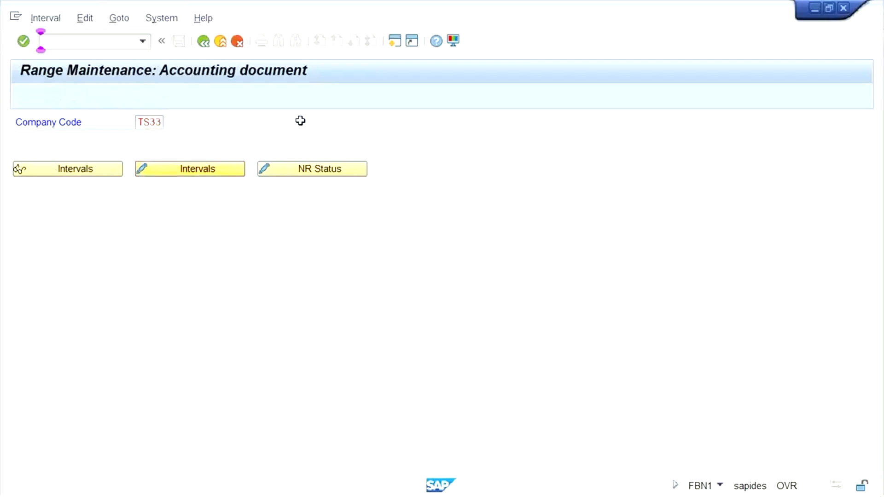
Step: Add number range interval 01 for year 2021 from 1000 to 1999, save it and accept the transport notice
text(01)
key(Tab)
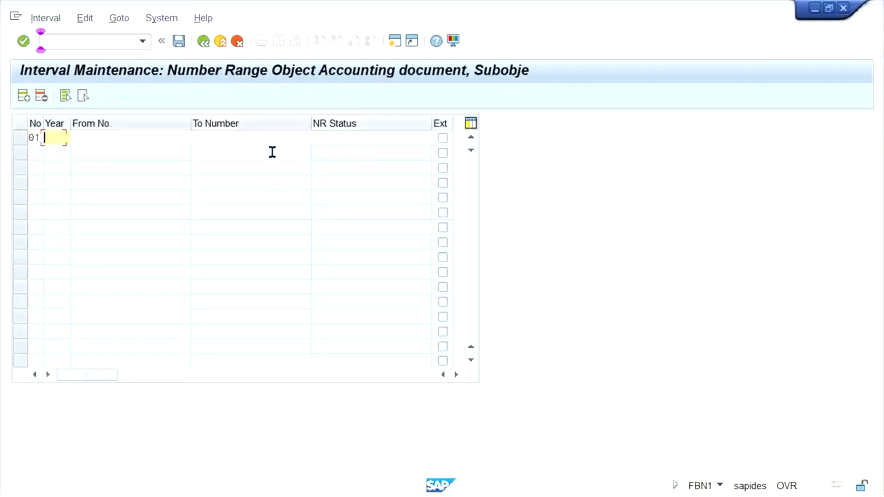
key(Tab)
text(1000)
key(Tab)
text(1999)
key(ctrl+s)
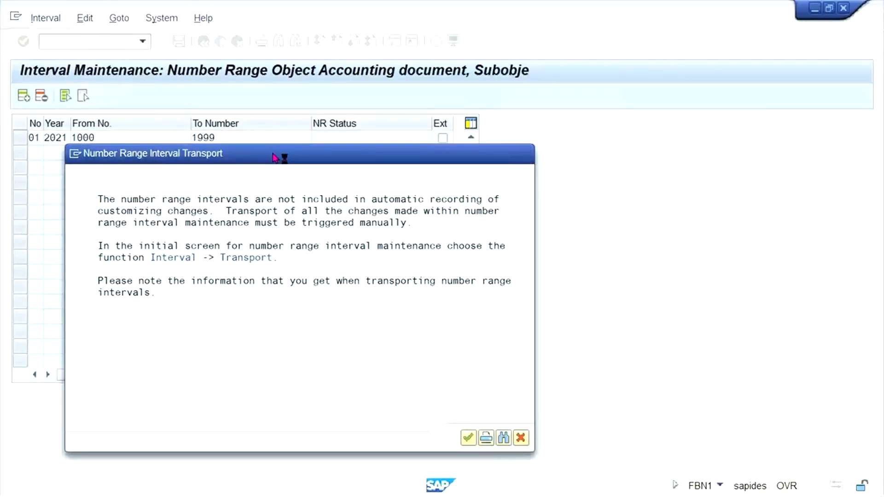
click(468, 437)
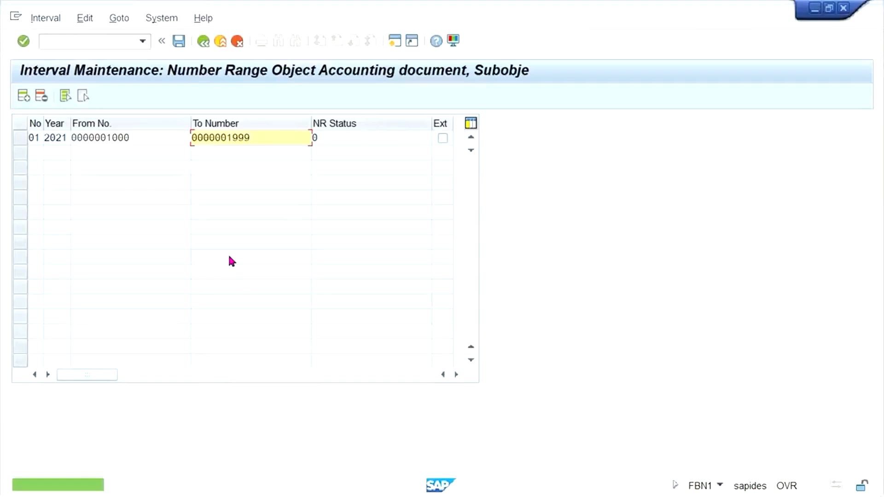
Step: Open central G/L account maintenance with transaction FS00 and switch the account list to company code TM33
click(106, 43)
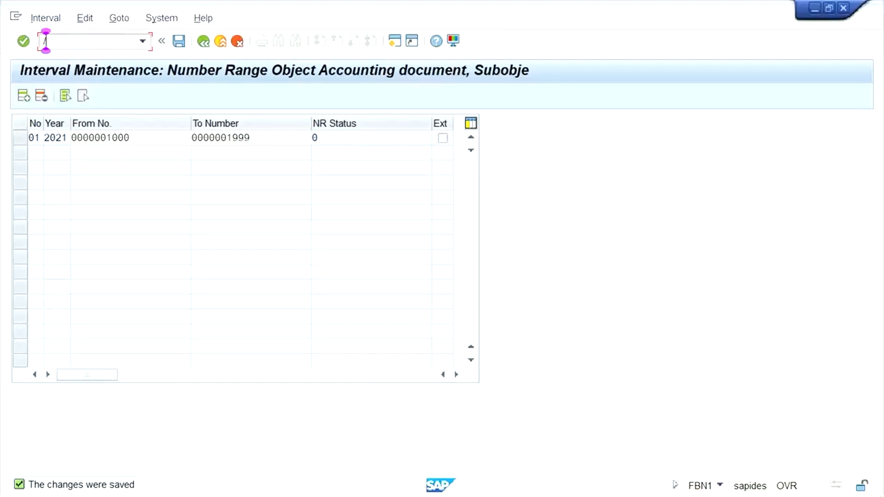
text(NFS00)
key(Return)
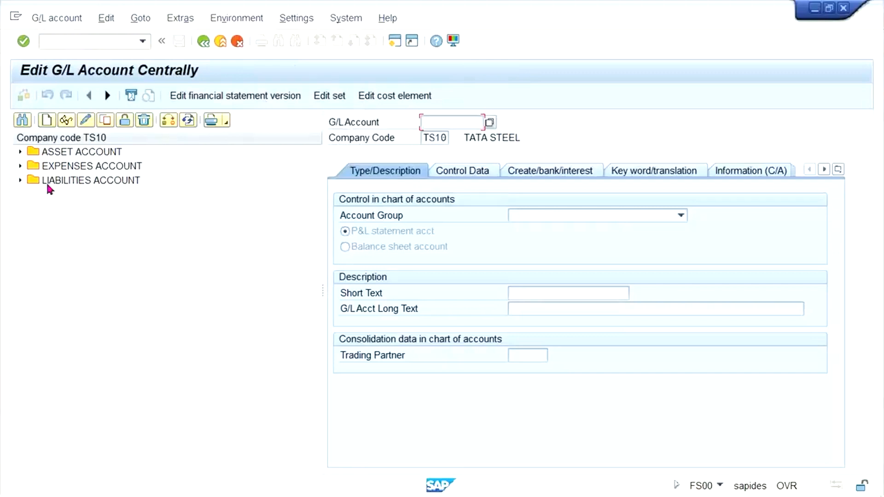
click(169, 121)
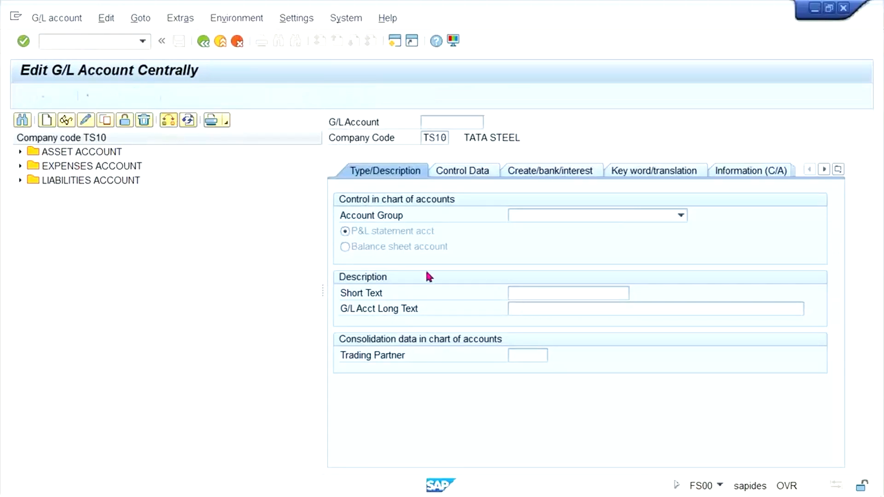
text(TM33)
key(Return)
Step: Copy asset account 1000 HDFC BANK ACT. from company code TM33 to TS33 under the same account number
double_click(104, 156)
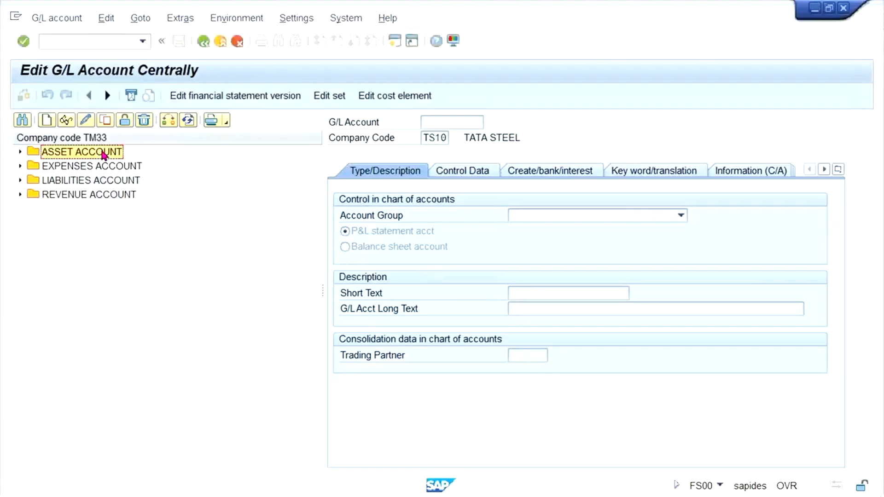
click(100, 165)
click(105, 121)
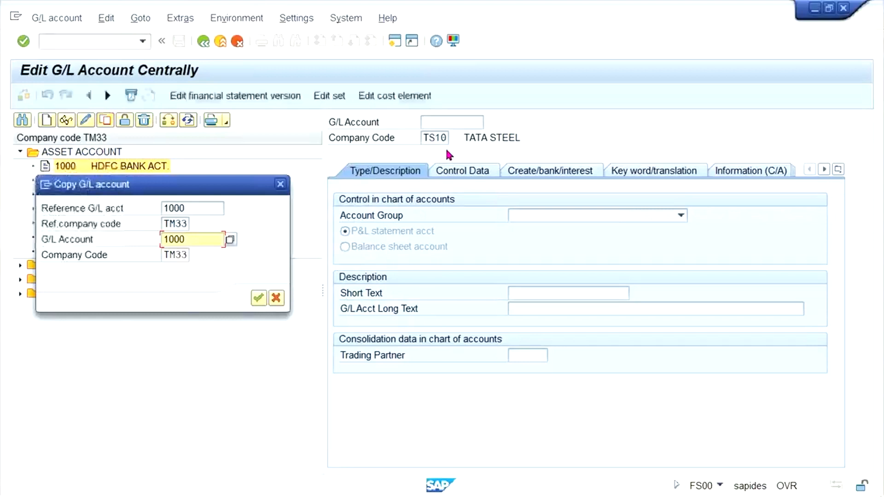
key(Tab)
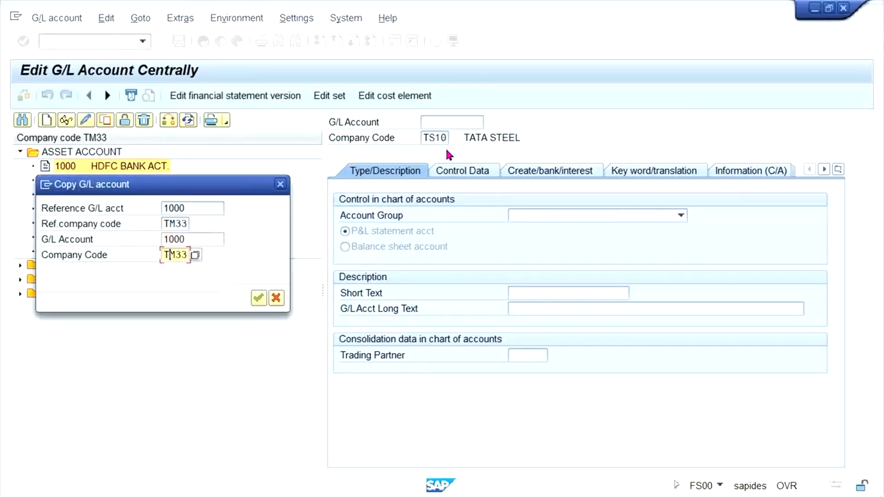
text(TS)
key(Return)
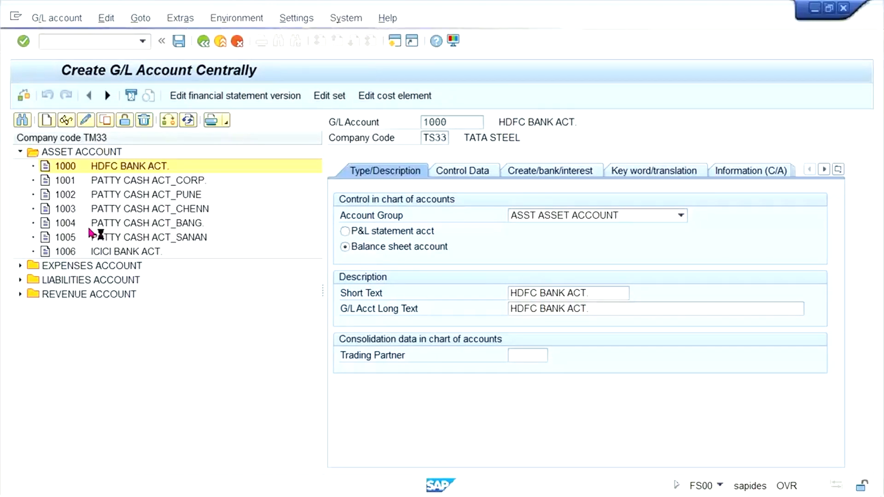
Step: Copy expense account 4000 RENT ACT. from company code TM33 to TS33 under the same account number
double_click(77, 270)
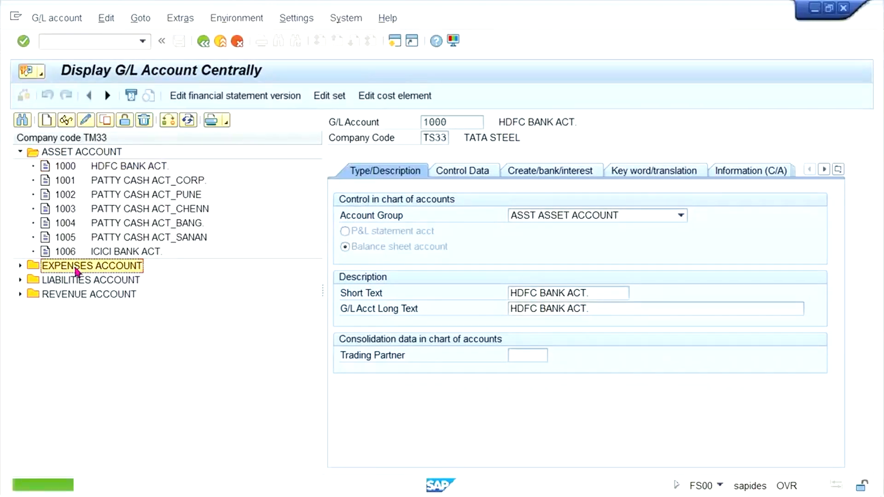
double_click(94, 280)
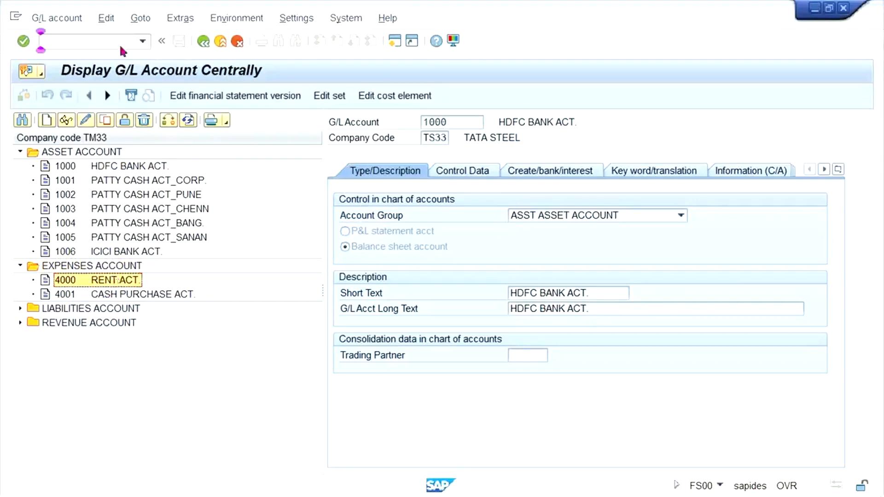
click(105, 121)
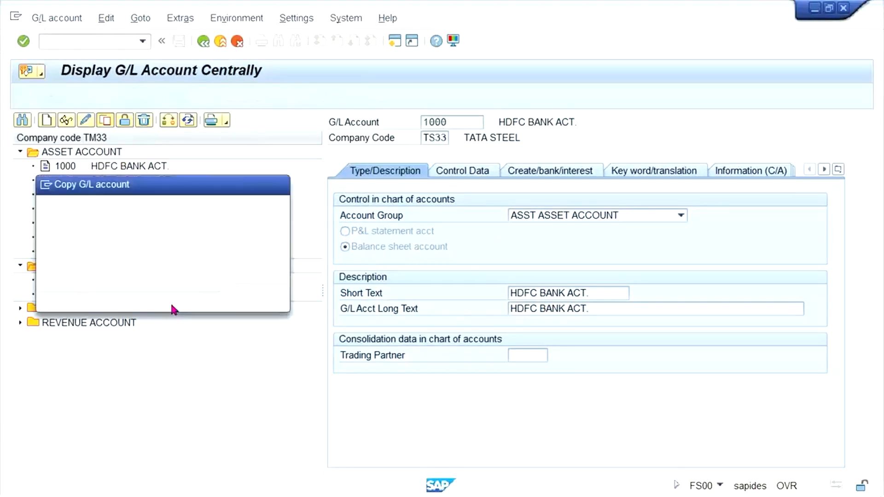
click(168, 257)
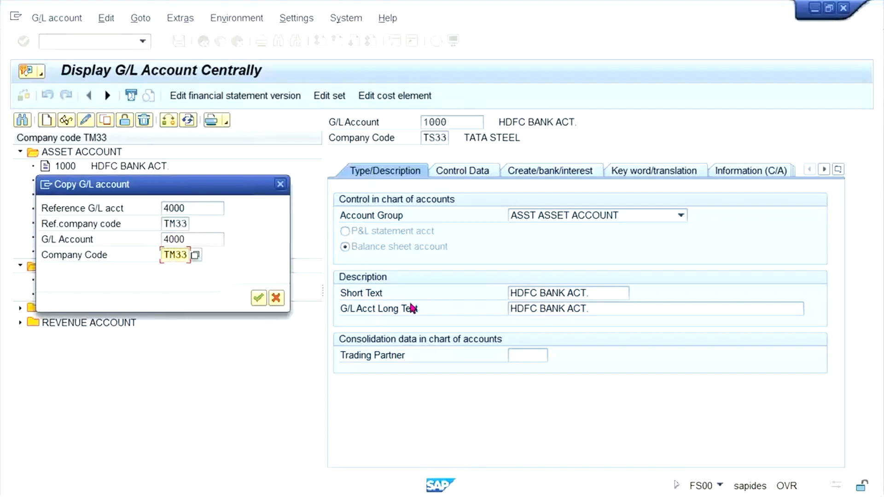
text(S)
key(Return)
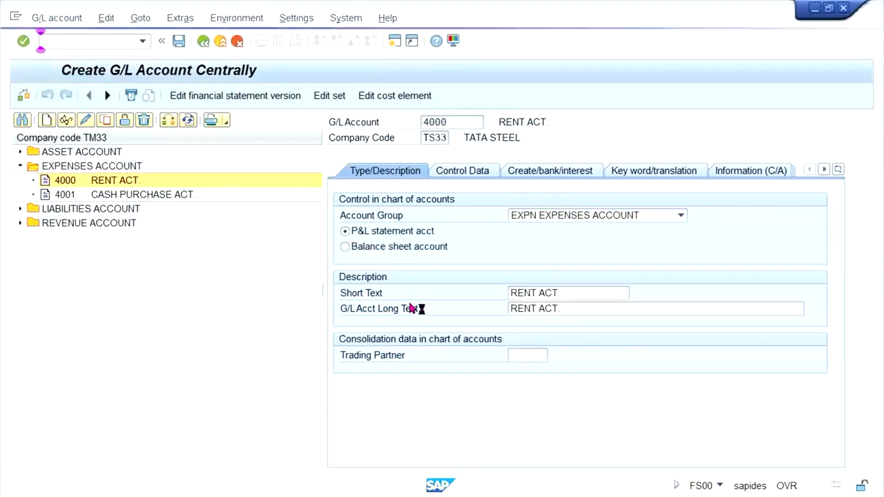
Step: Copy liabilities account 2000 ACCOUNT PAYABLE from company code TM33 to TS33 under the same account number
double_click(86, 211)
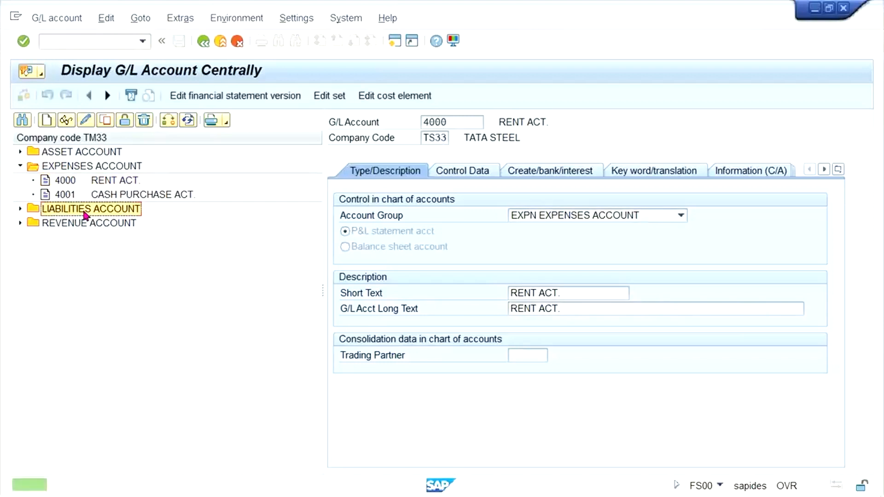
click(115, 226)
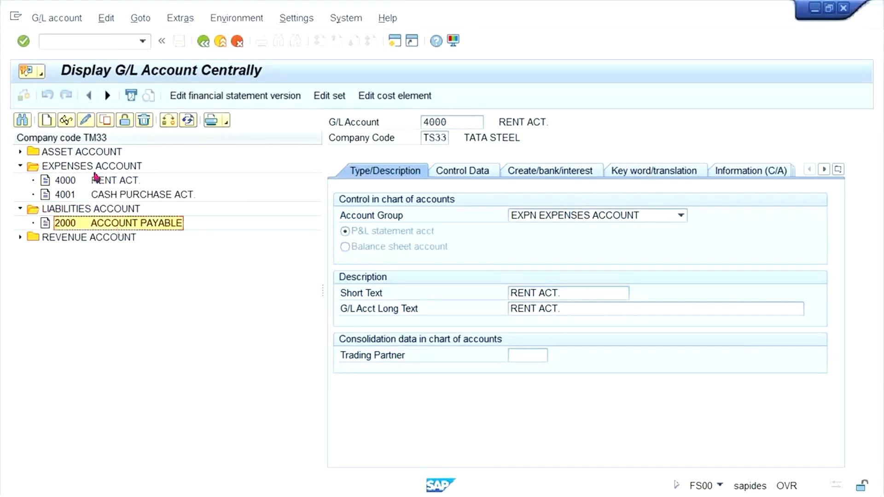
click(105, 121)
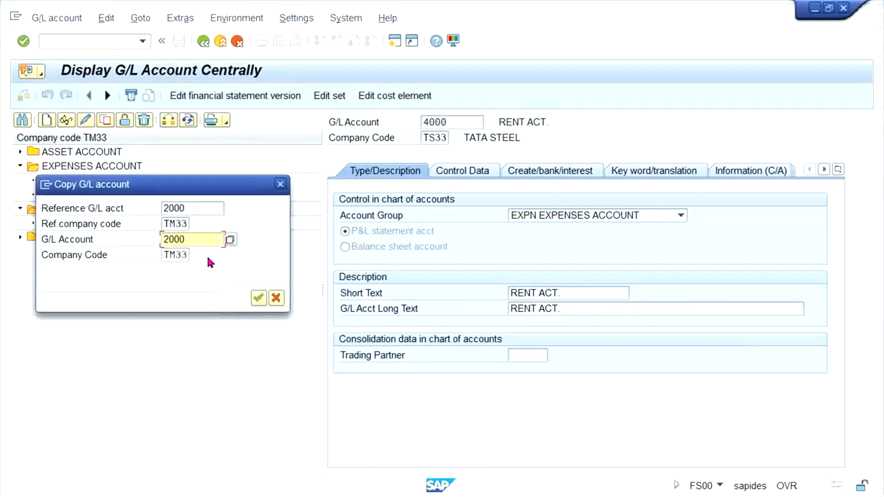
key(Right)
text(S)
key(Return)
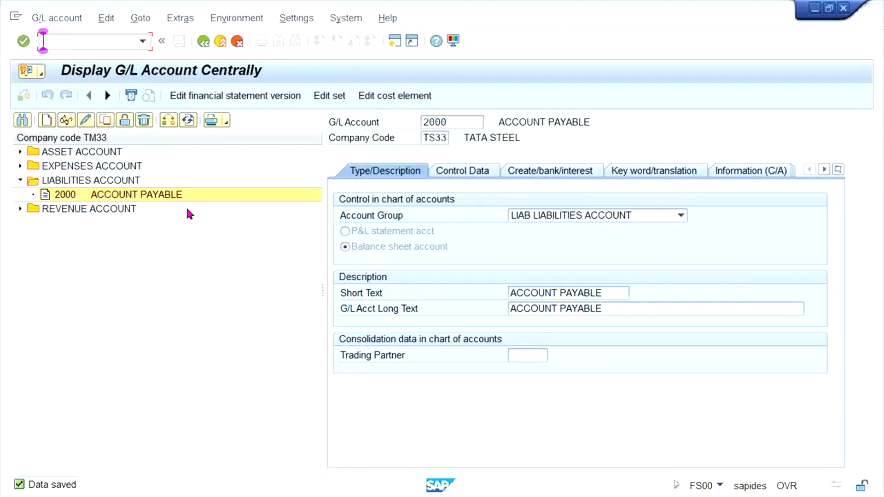
Step: Open G/L document entry with transaction FB50 and set the company code to TS33
text(NOB)
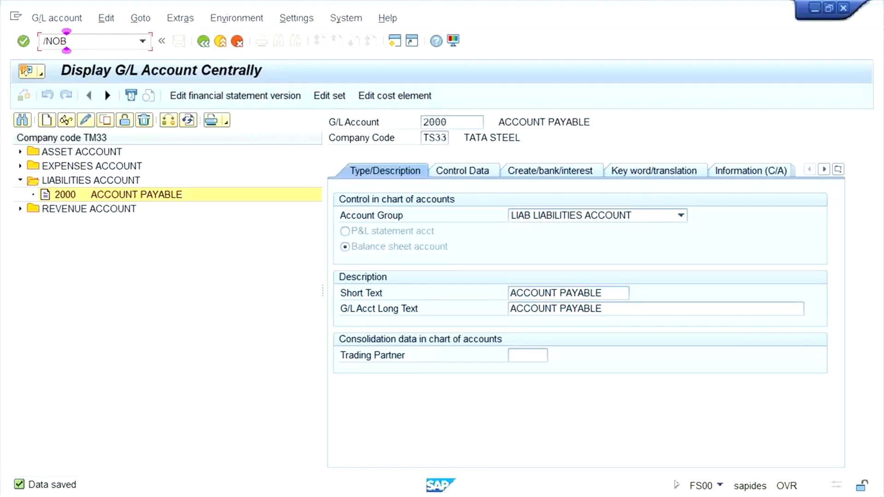
key(BackSpace)
key(BackSpace)
text(FS00)
key(Return)
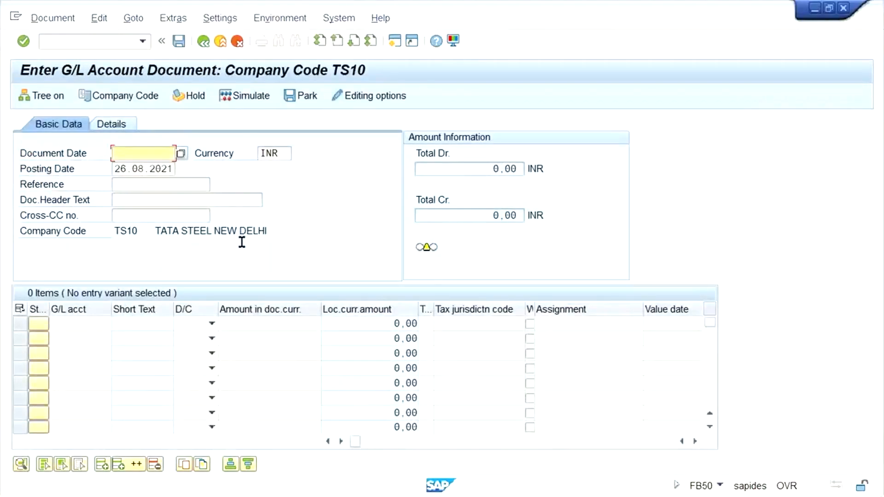
click(154, 96)
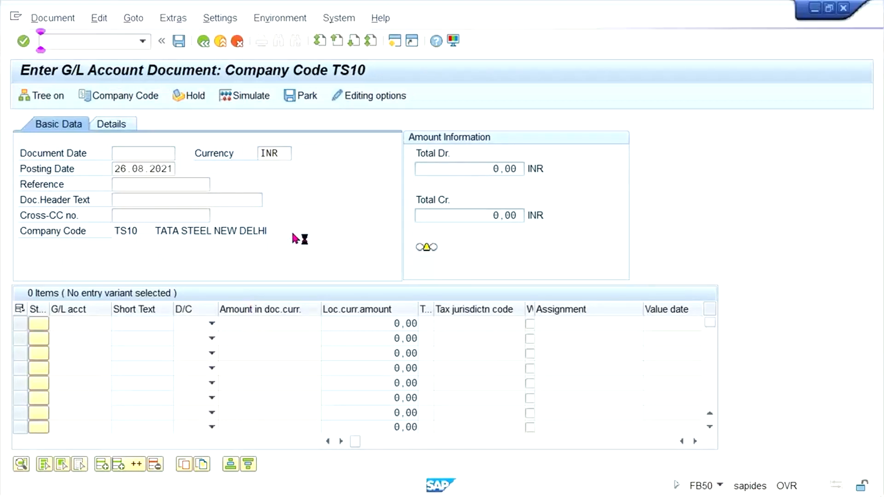
text(33)
key(Return)
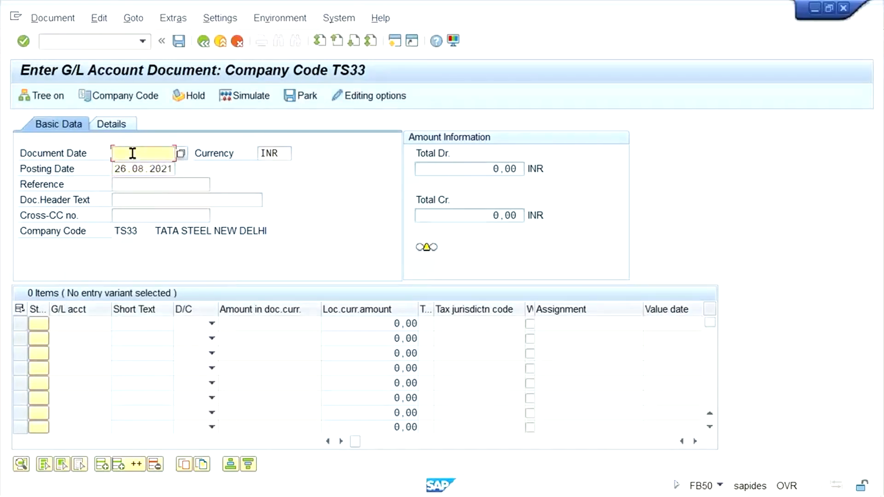
Step: Set the document date to 26.08.2021 and enter G/L accounts 4000 and 1000 on the first two item lines
key(ctrl+v)
click(90, 321)
click(92, 165)
click(78, 338)
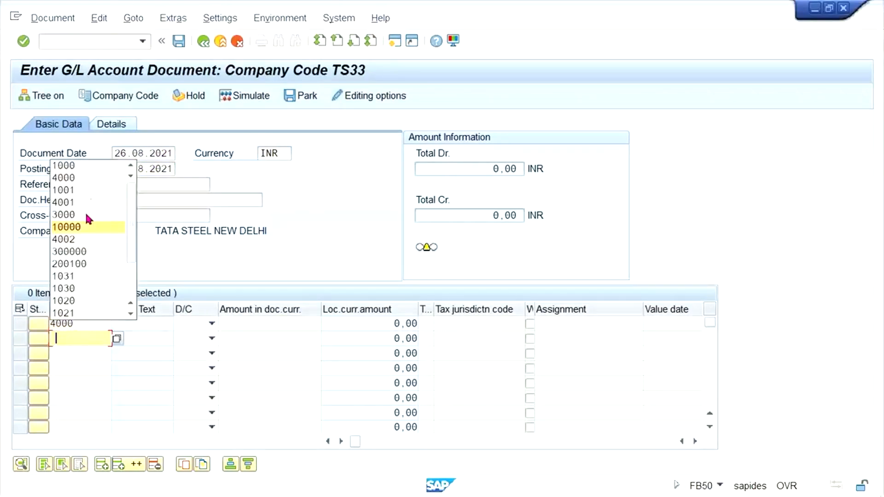
click(88, 166)
Step: Debit account 4000 and credit account 1000 with 2000 INR each, and post the document
click(207, 324)
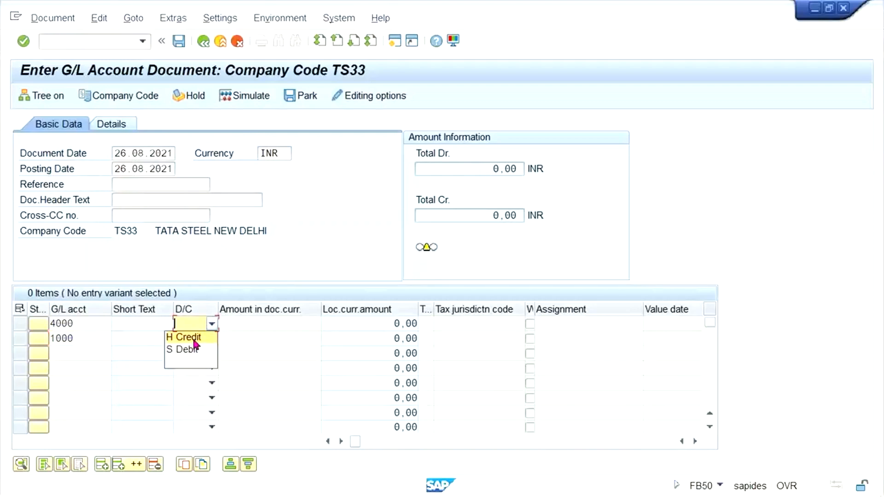
click(189, 349)
click(186, 339)
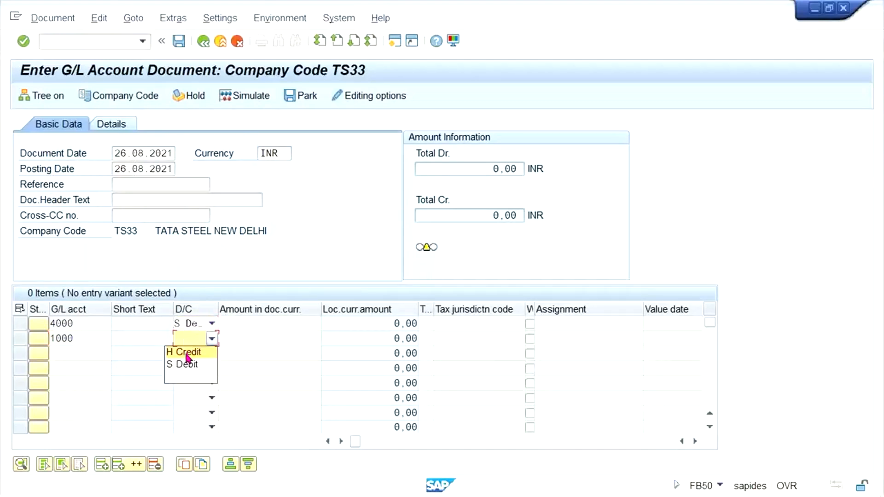
click(187, 352)
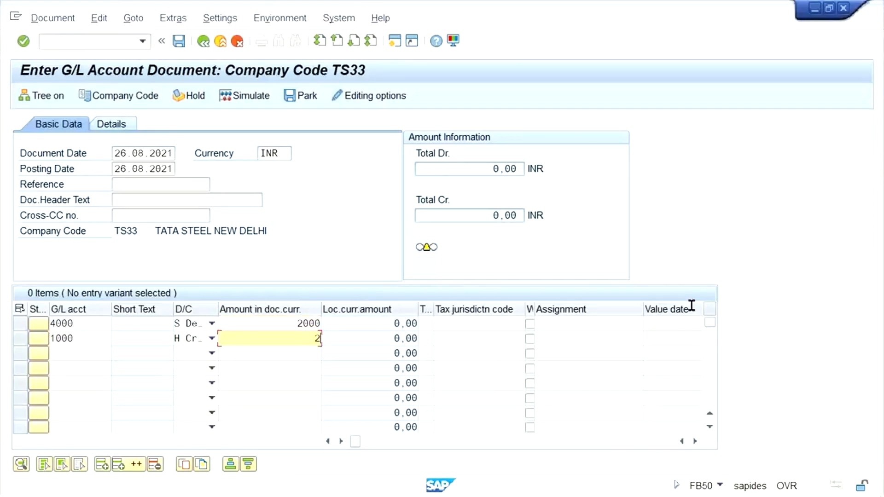
key(Return)
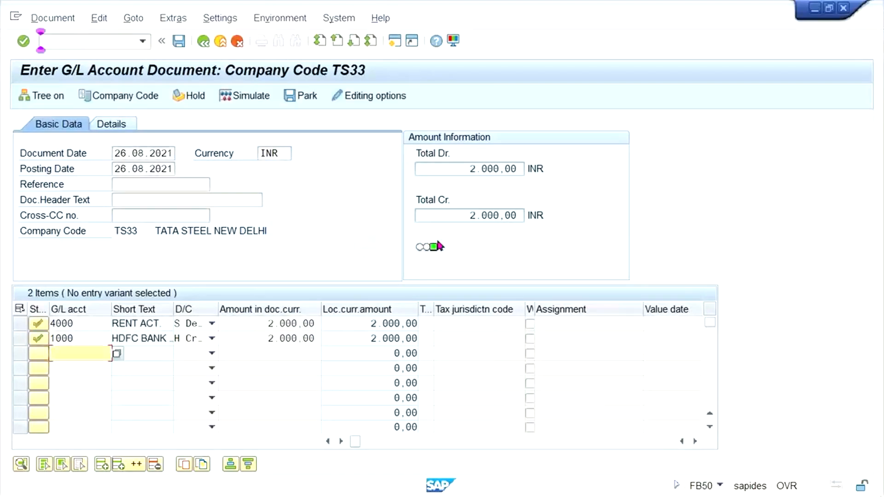
key(Return)
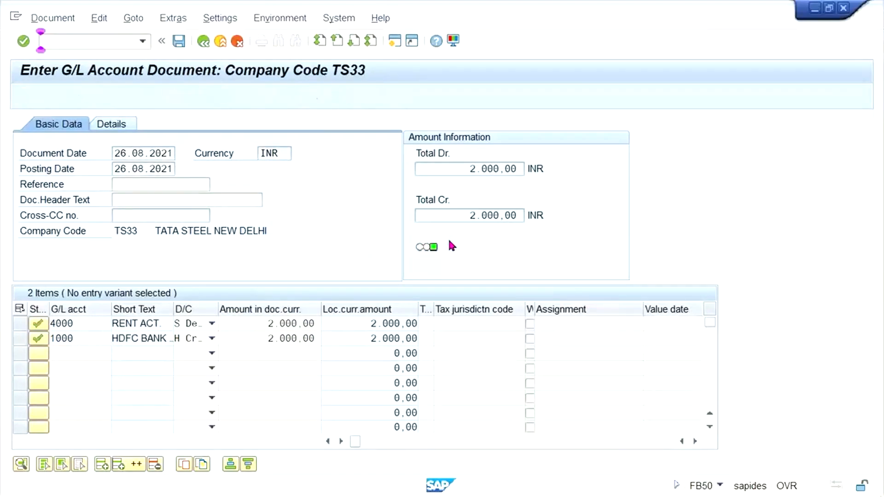
key(ctrl+s)
Step: Open vendor change with transaction XK02
click(96, 39)
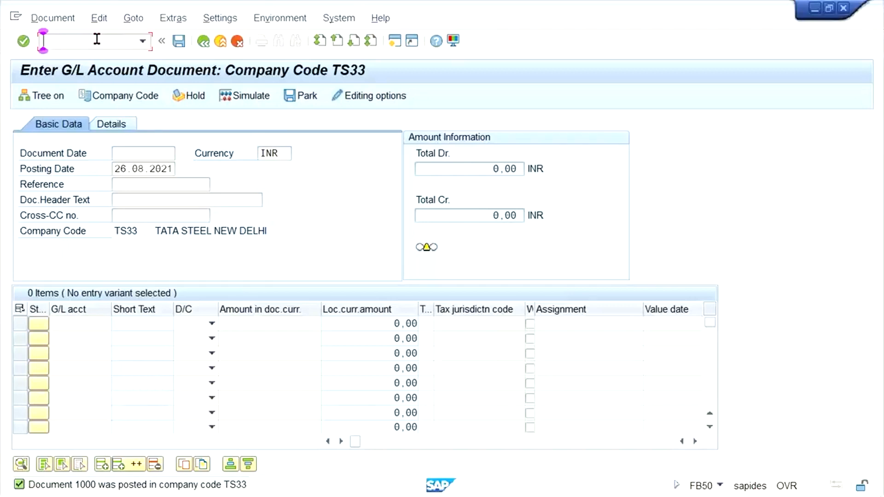
text(/NXK02)
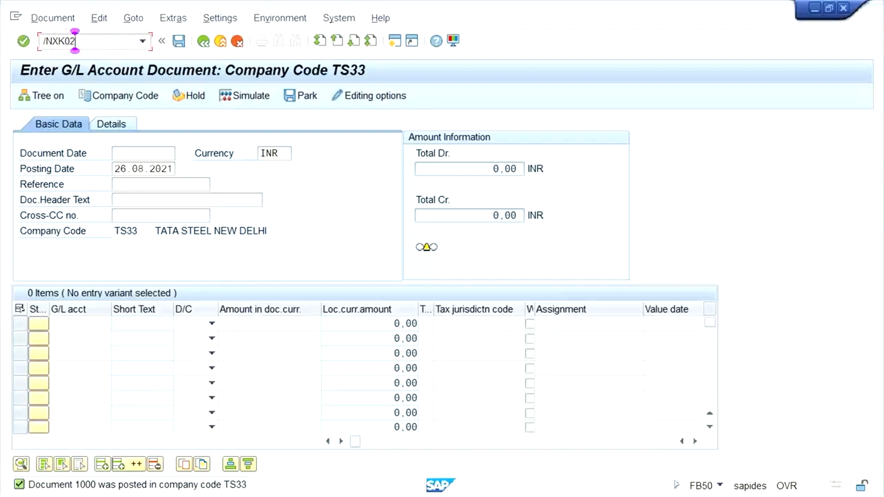
key(Return)
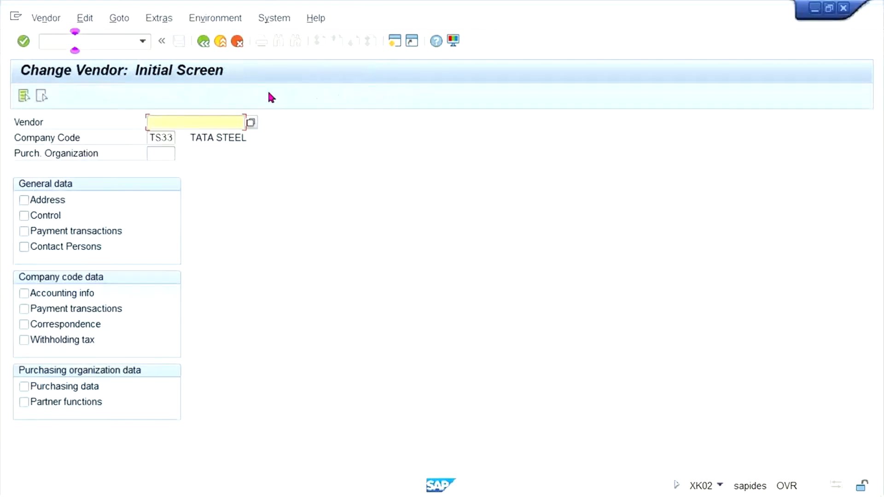
Step: Search the vendors by company code TM33 and choose vendor 4002 TEST VENDOR_TM33
click(251, 127)
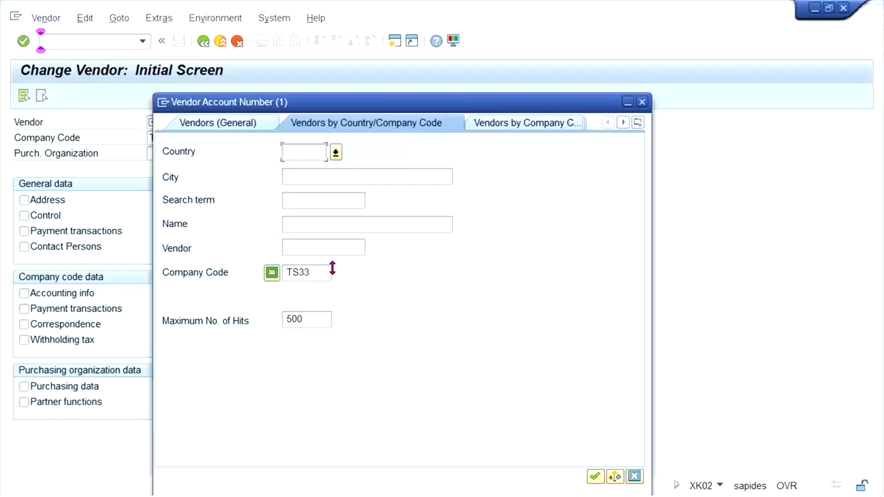
click(308, 276)
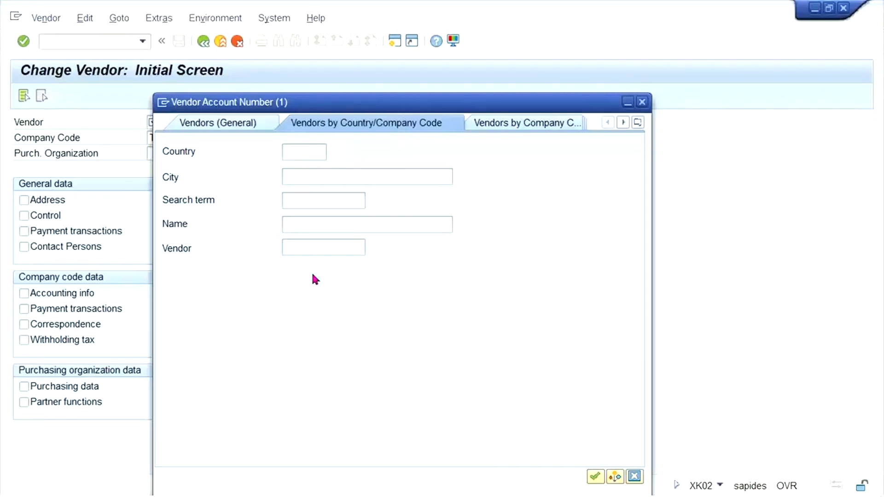
key(BackSpace)
key(BackSpace)
key(BackSpace)
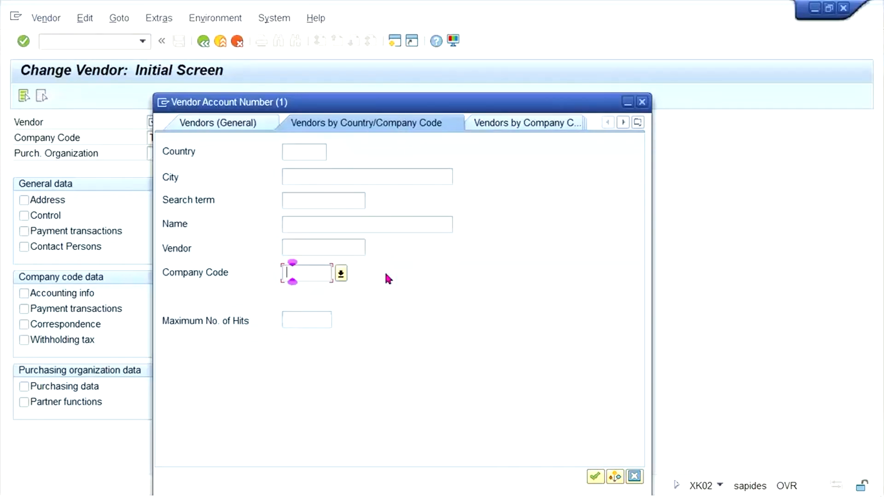
text(TM33)
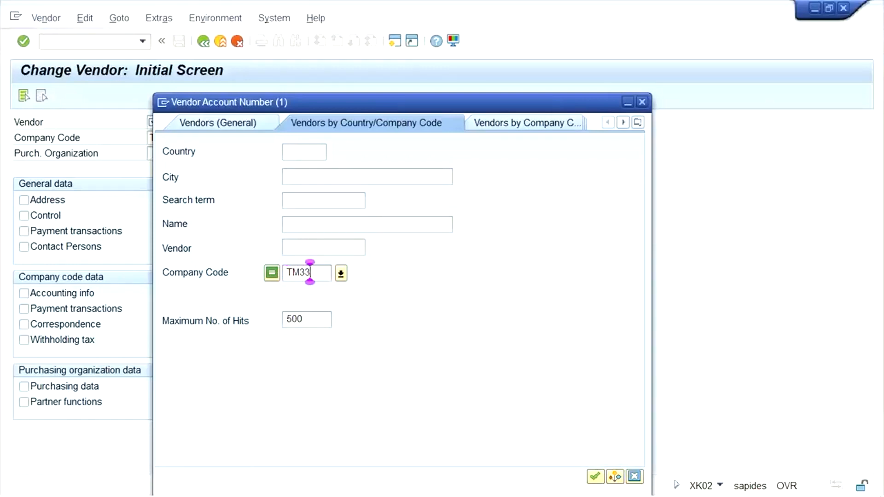
key(Return)
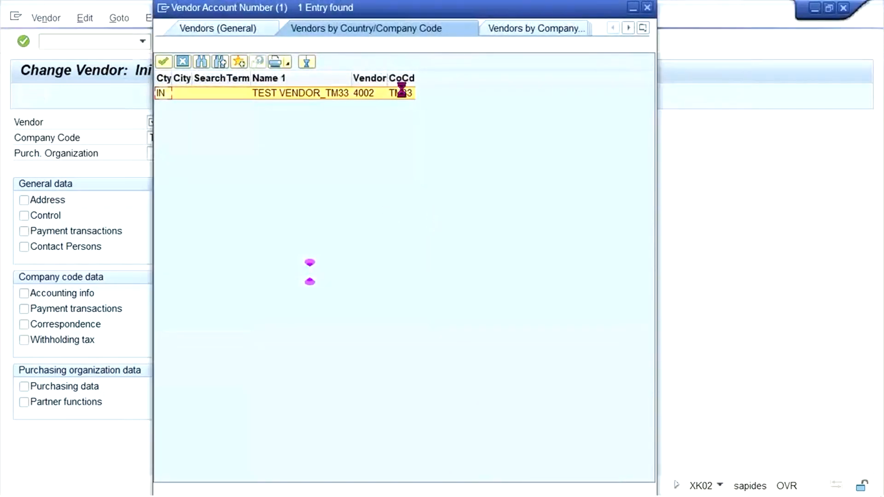
double_click(366, 93)
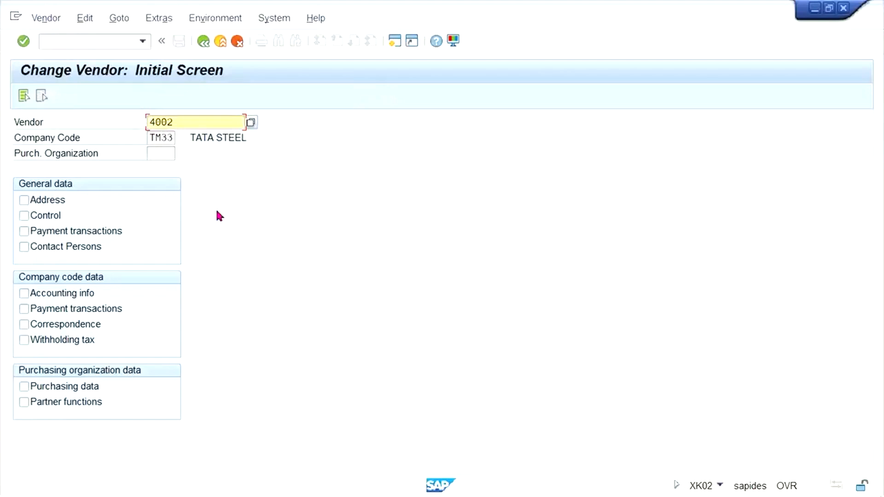
Step: Open the address data of vendor 4002 and change its name to ABC LTD
click(46, 200)
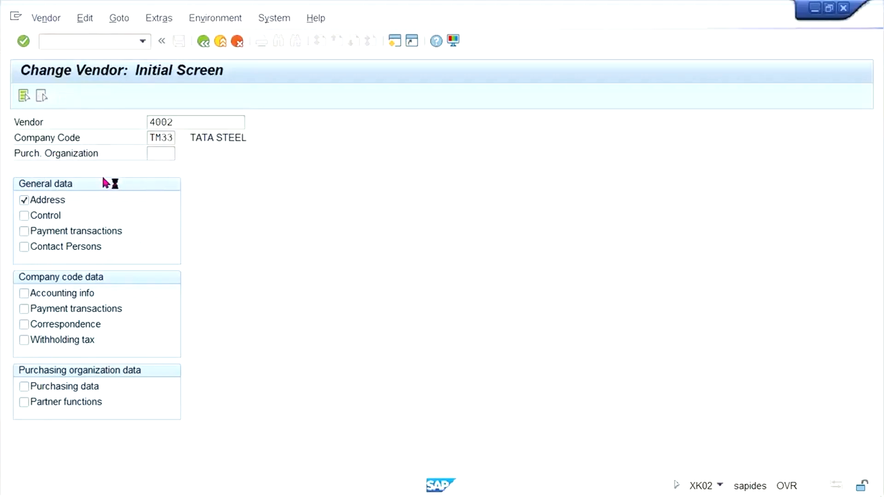
key(Return)
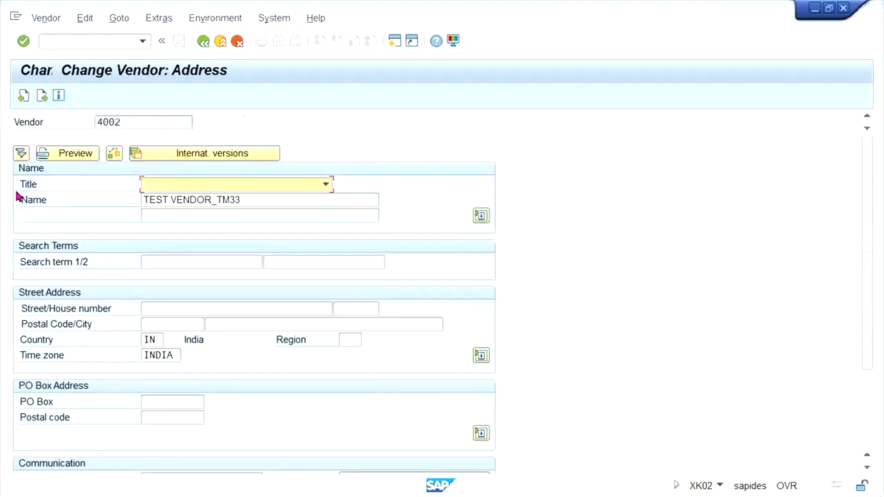
click(254, 198)
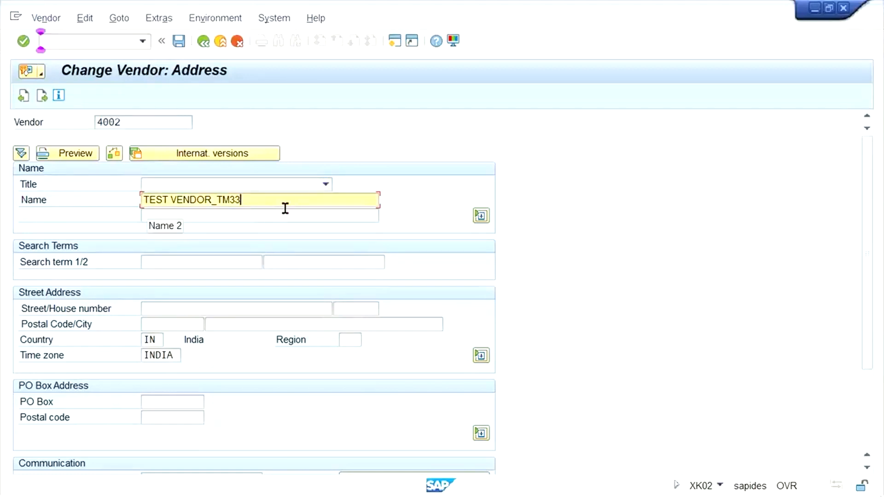
key(BackSpace)
key(BackSpace)
key(BackSpace)
key(BackSpace)
key(BackSpace)
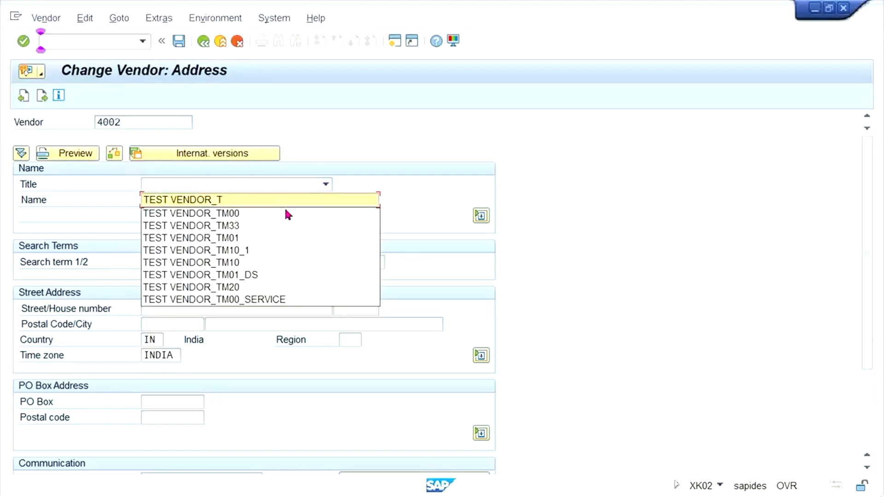
key(BackSpace)
key(BackSpace)
key(BackSpace)
key(BackSpace)
key(BackSpace)
key(BackSpace)
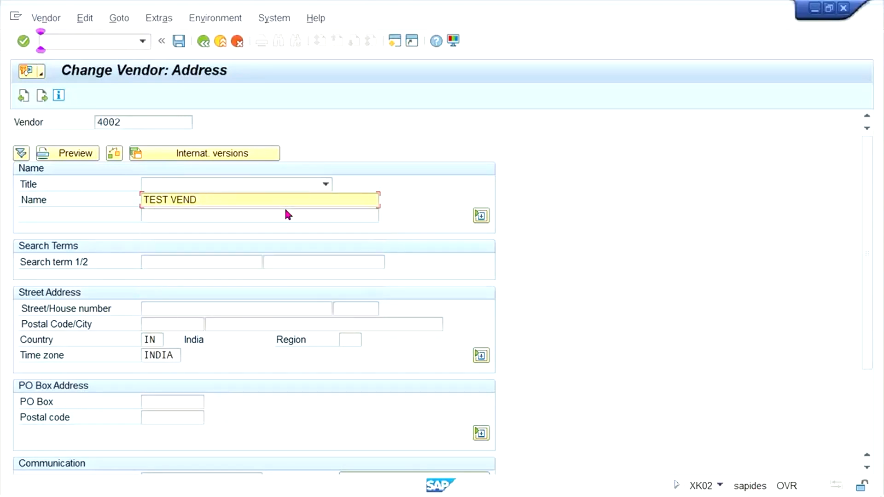
key(BackSpace)
key(BackSpace)
key(BackSpace)
key(BackSpace)
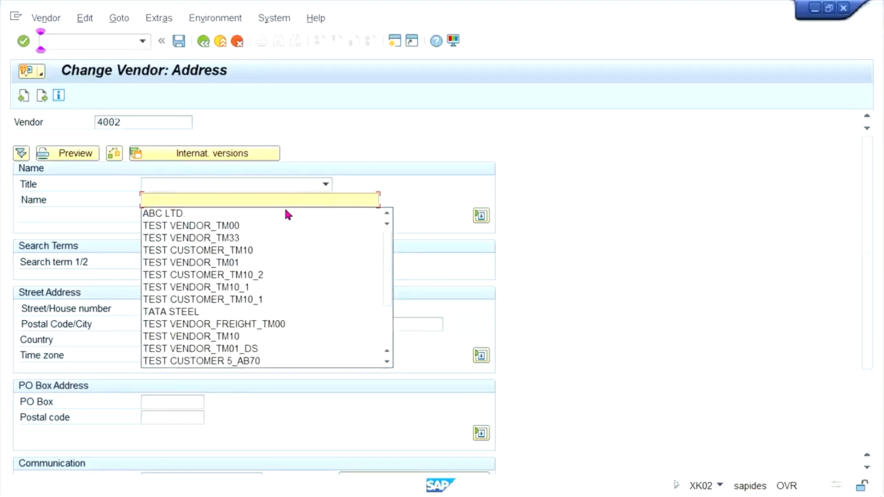
text(ABC)
key(Down)
key(Return)
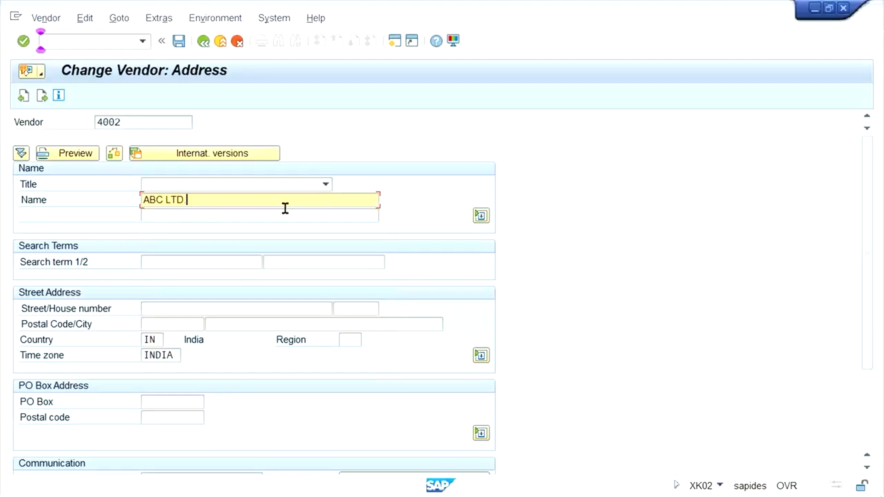
Step: Save the renamed vendor, accepting the same-address notice and the list of duplicate vendors
key(Return)
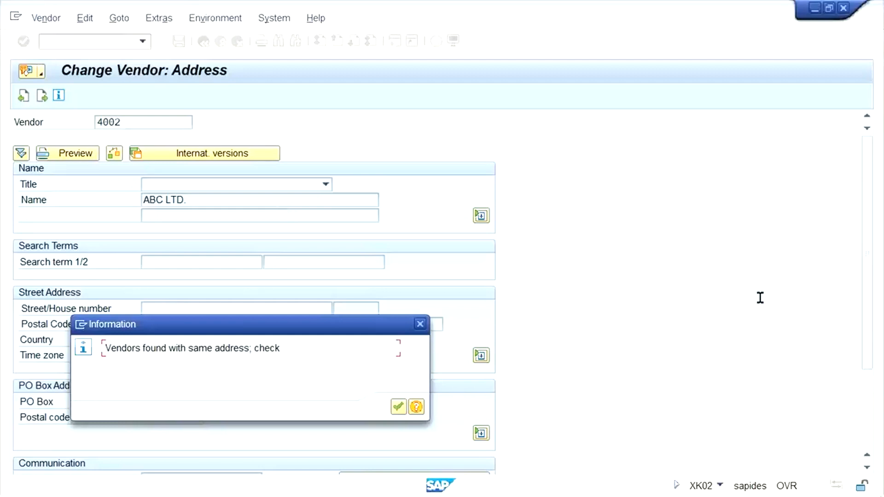
click(397, 407)
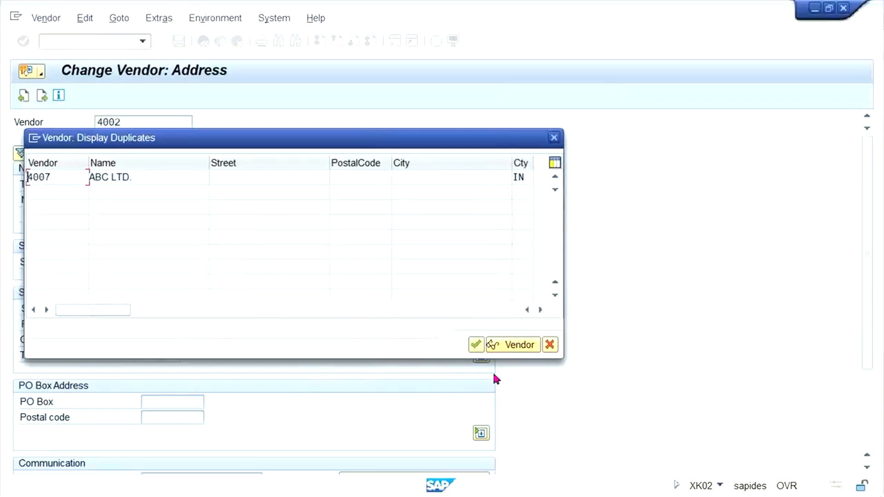
click(476, 346)
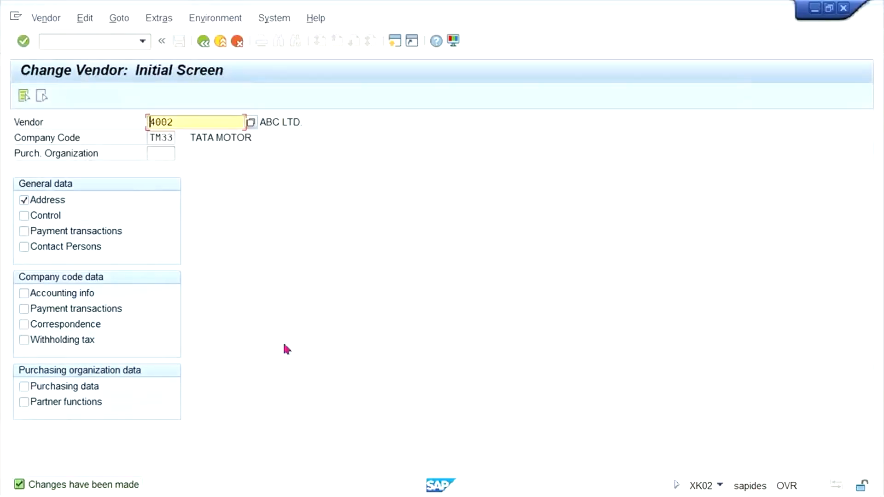
key(Return)
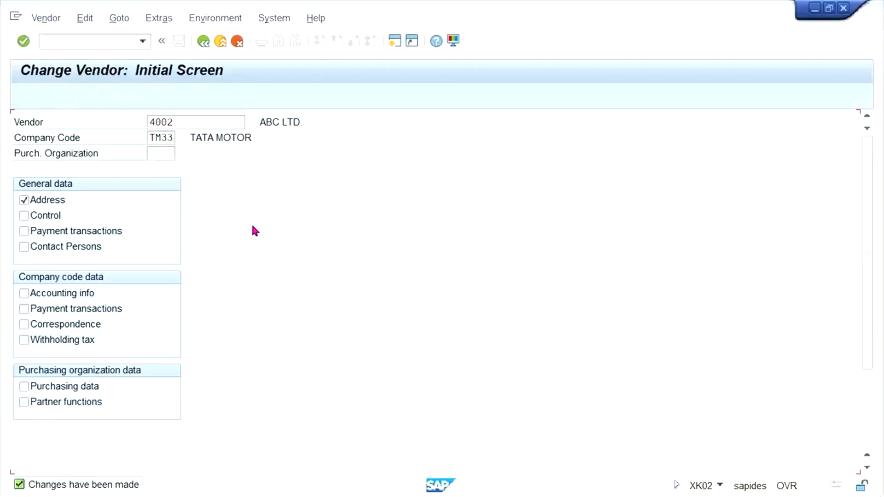
key(Return)
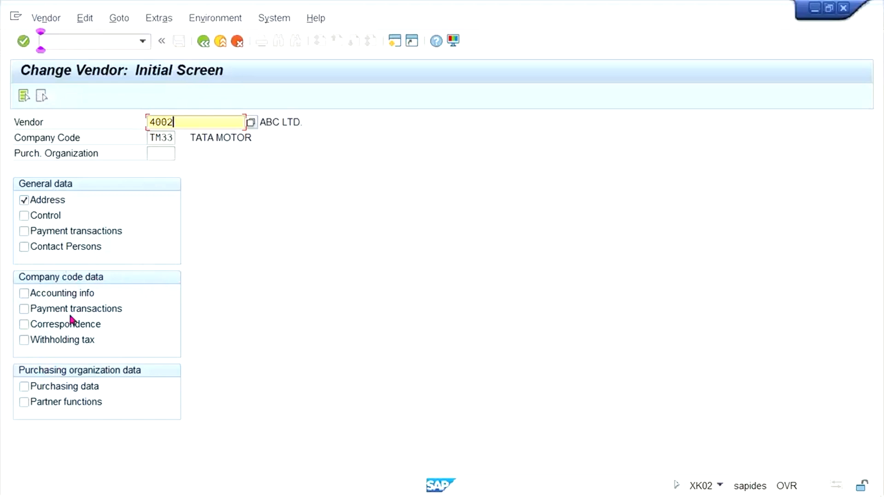
Step: View the accounting information of vendor 4002 in company code TM33, without its address data, and return to the initial screen
click(33, 214)
click(39, 200)
click(42, 218)
click(62, 297)
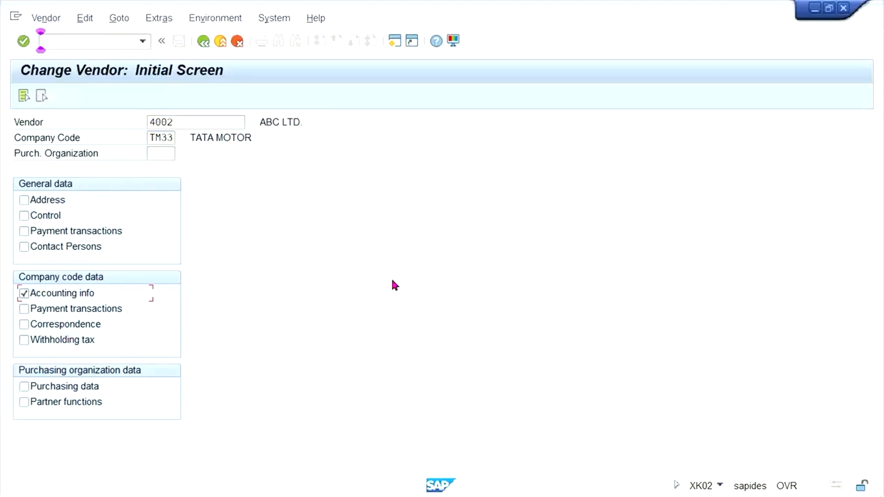
key(Return)
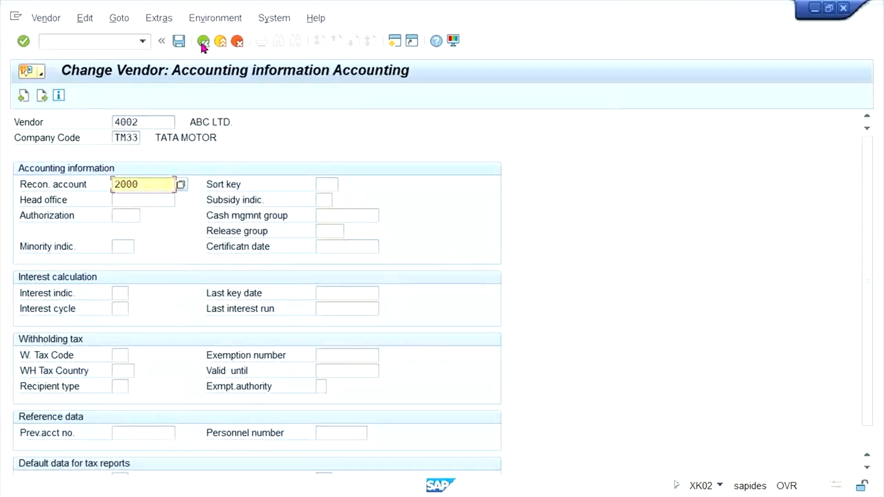
key(F3)
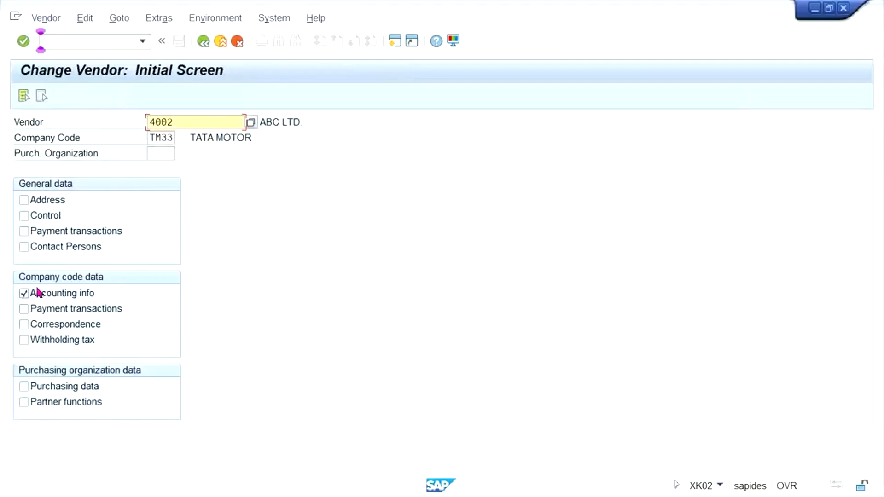
Step: Try to open the accounting information of vendor 4002 in company code TS33
click(153, 137)
text(S)
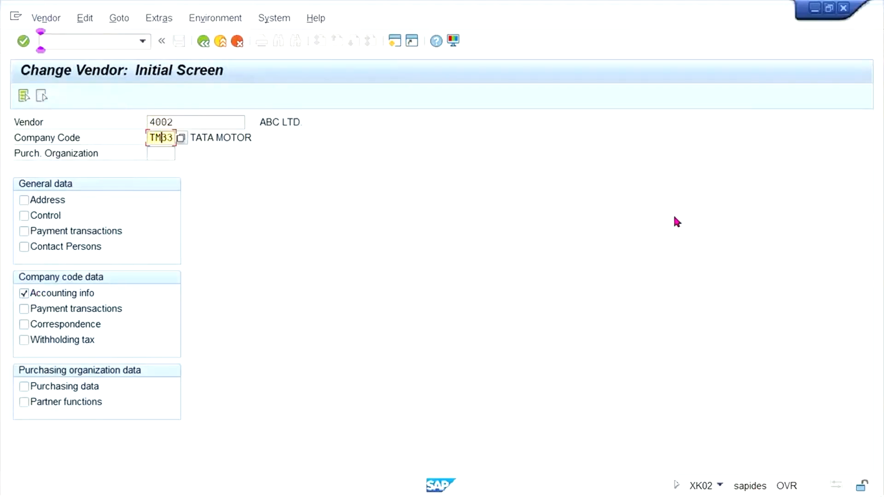
key(Return)
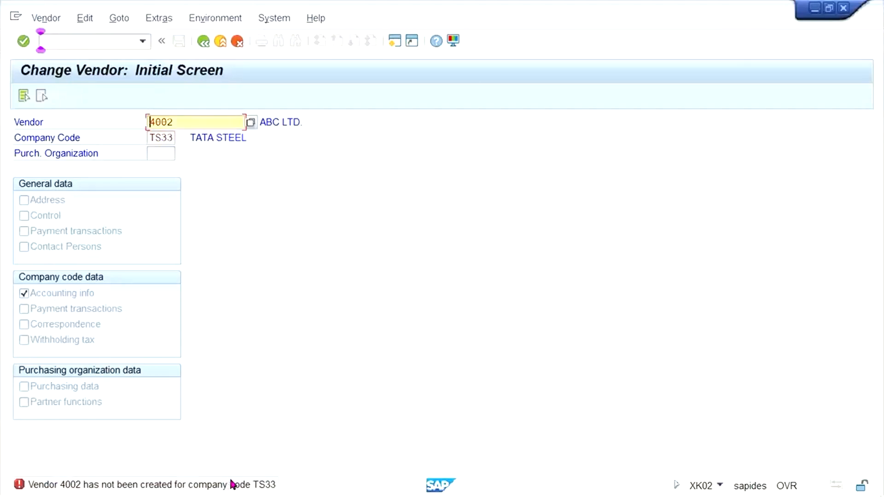
mouse_move(271, 486)
drag(187, 125, 98, 127)
click(63, 43)
text(/NOX01)
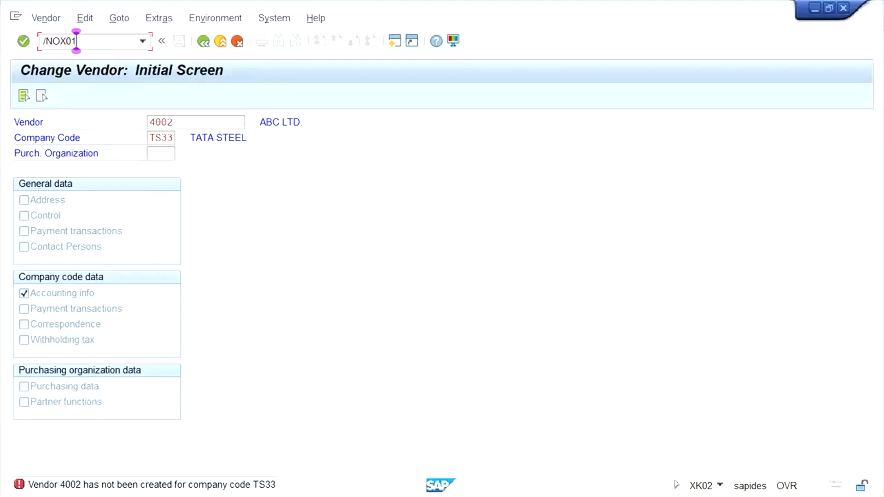
key(Return)
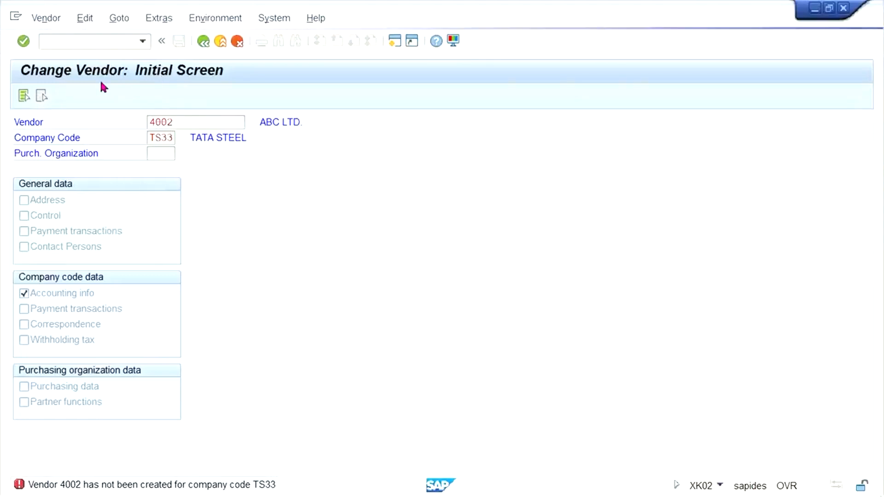
Step: Start creating vendor 4002 in company code TS33 with transaction XK01
text(/NXK01)
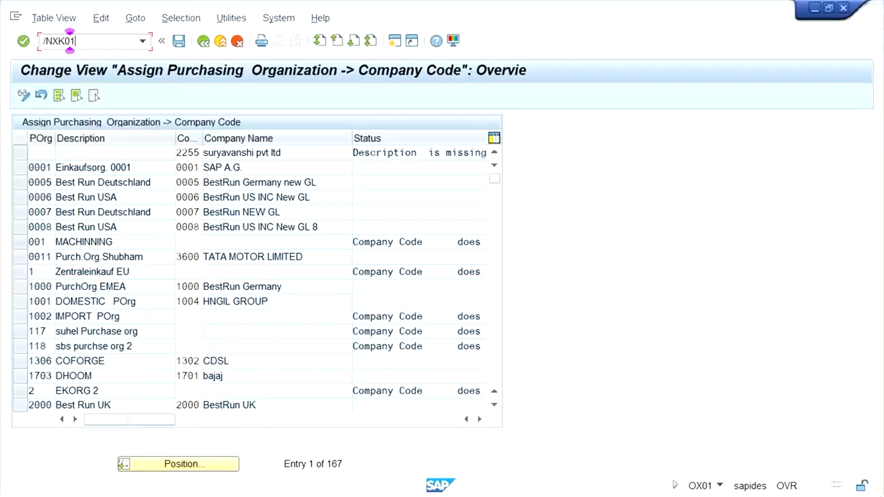
key(Return)
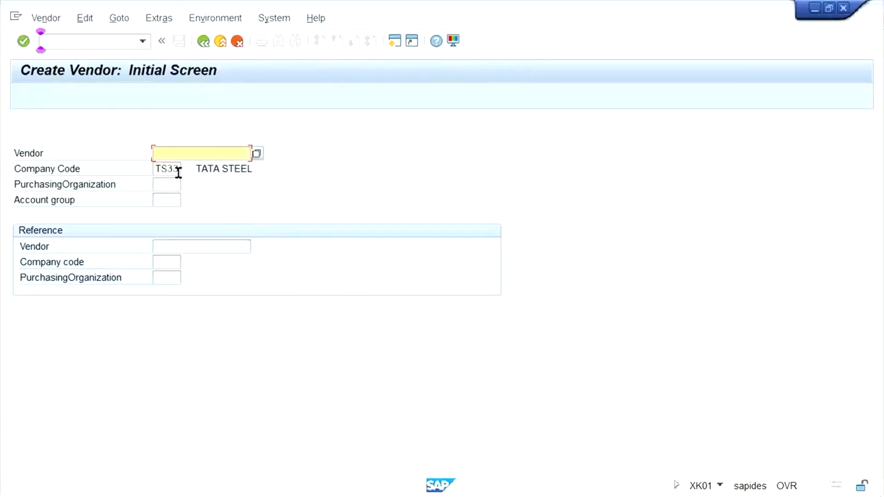
text(4002)
click(167, 169)
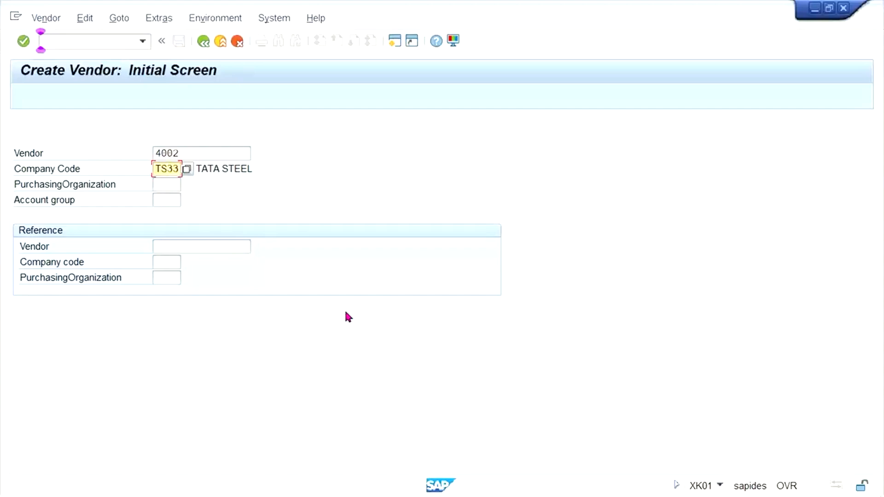
key(Return)
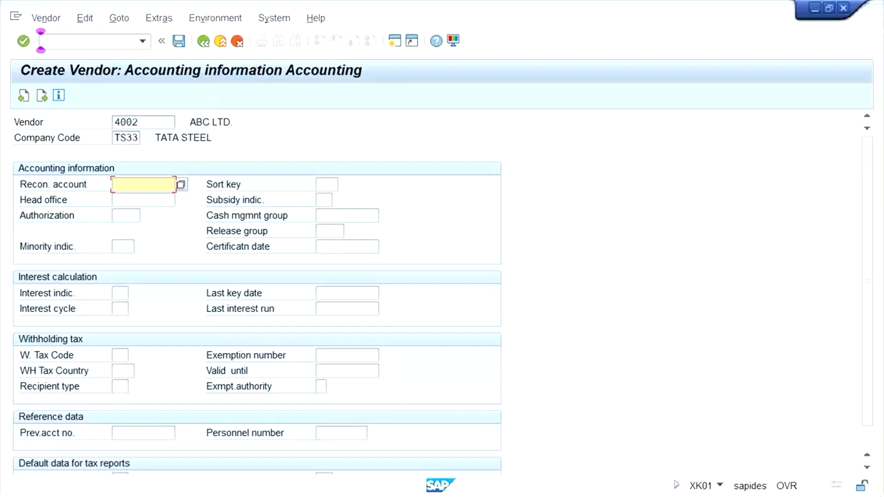
Step: Enter reconciliation account 2000 for the vendor and continue to its payment transactions data
mouse_move(286, 496)
text(2000)
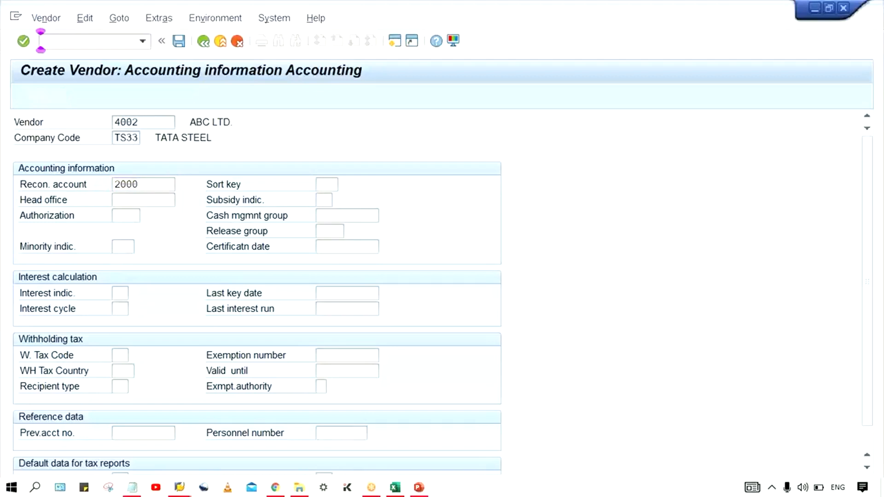
key(Return)
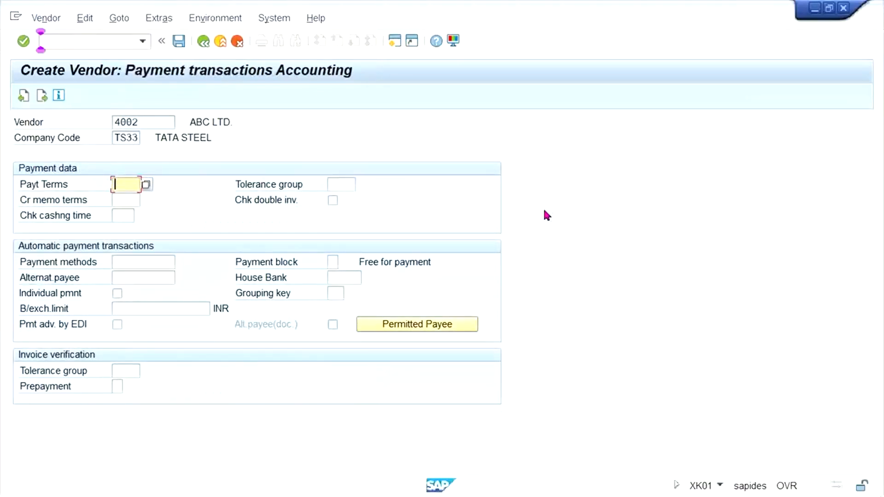
Step: Set the vendor's payment terms to 0002 and save the vendor in company code TS33
text(00)
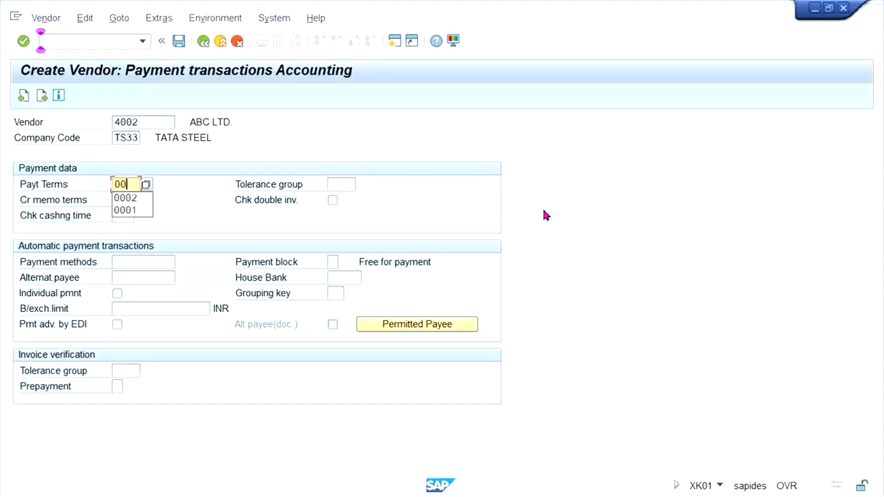
text(2)
key(BackSpace)
text(02)
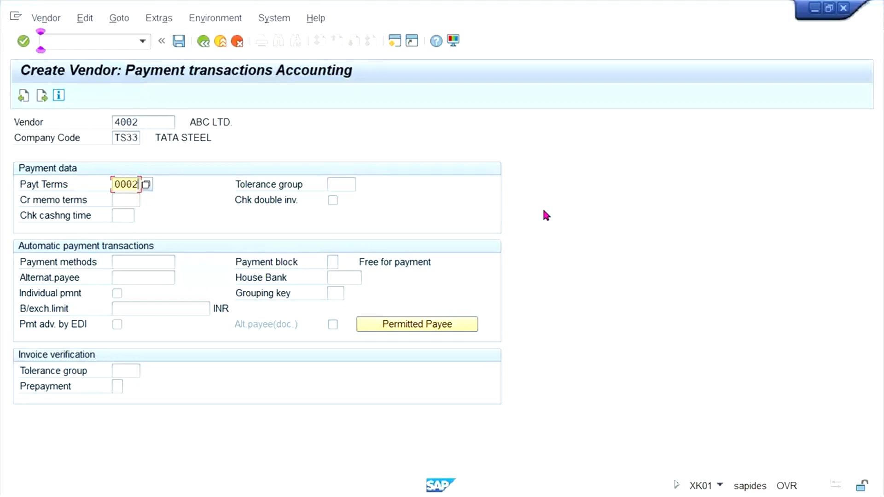
key(ctrl+s)
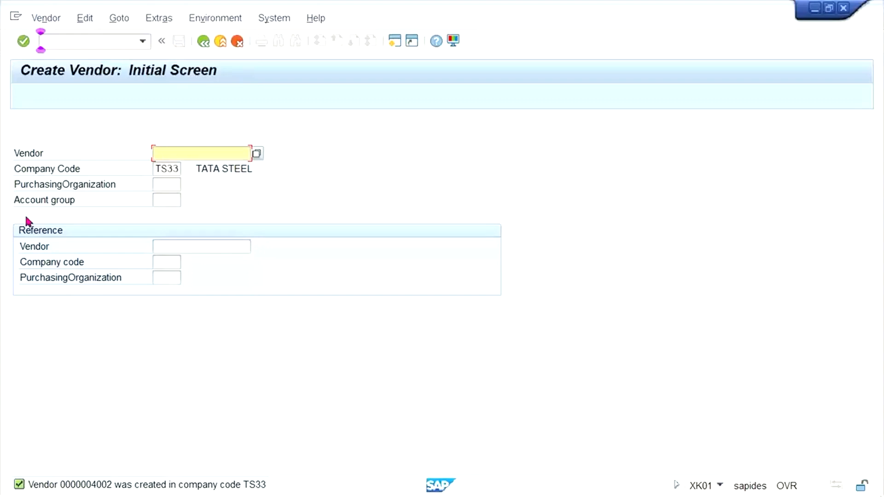
click(177, 158)
click(168, 247)
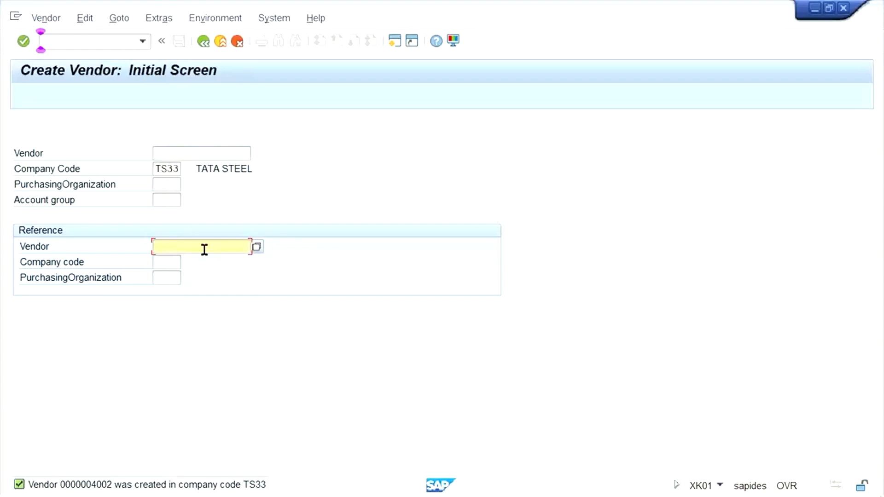
click(175, 265)
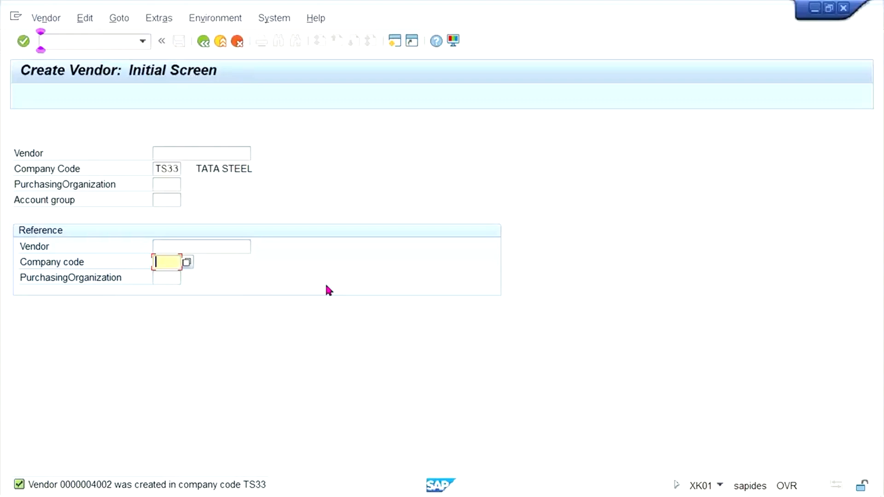
Step: Switch to the Excel class workbook and compare the reconciliation accounts and payment terms listed in Sheet3
mouse_move(422, 470)
click(392, 489)
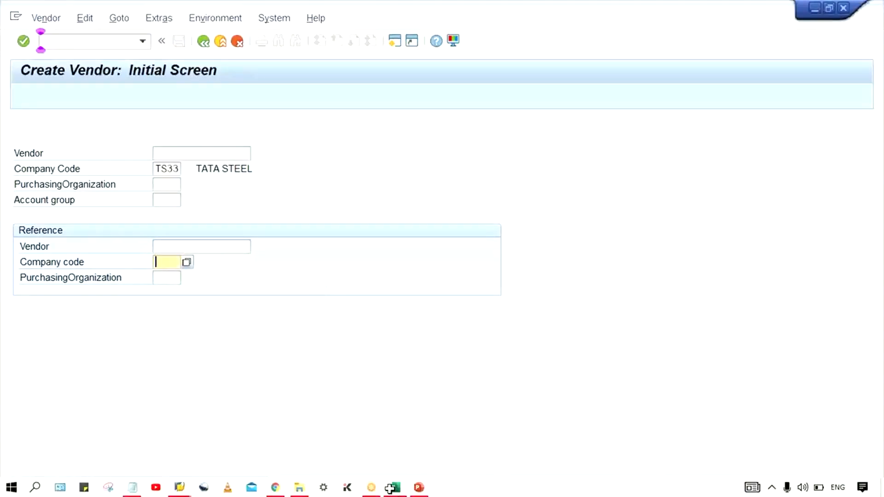
click(427, 300)
click(344, 243)
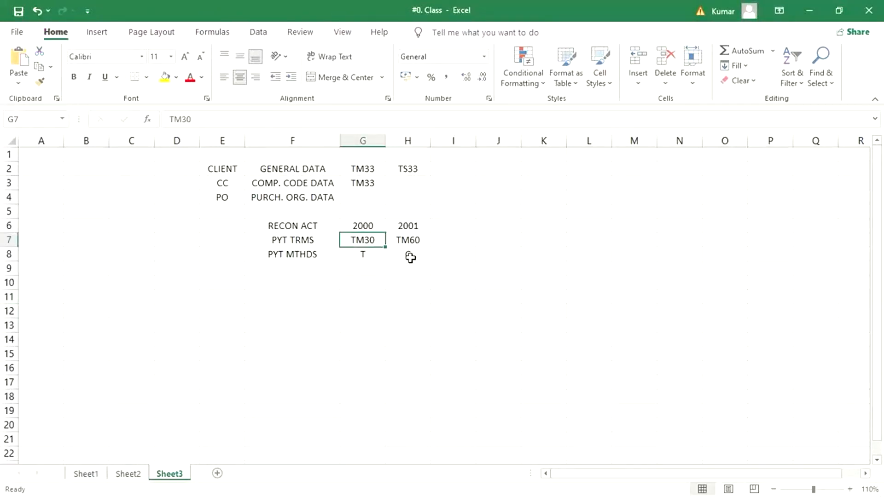
mouse_move(695, 493)
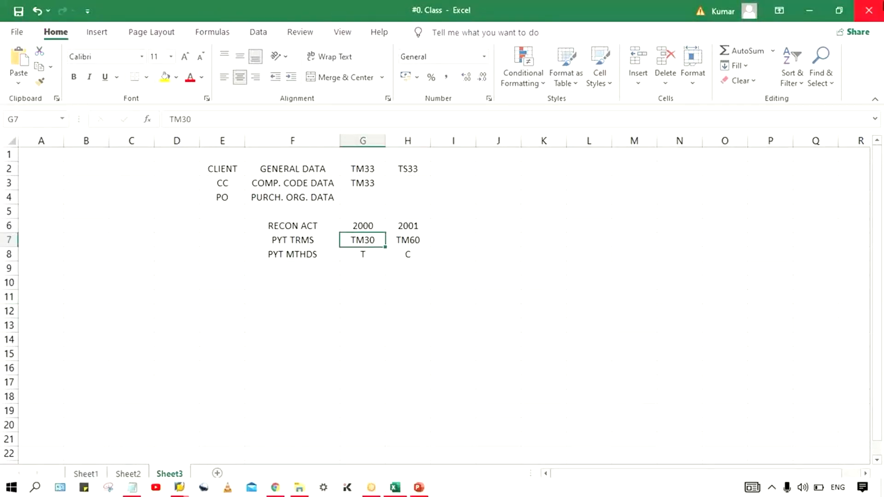
click(362, 227)
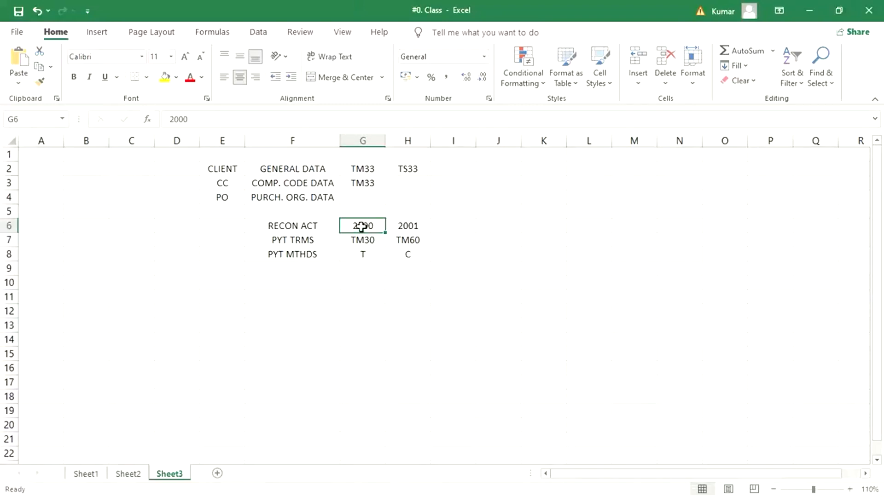
click(406, 224)
click(367, 217)
click(371, 222)
click(399, 226)
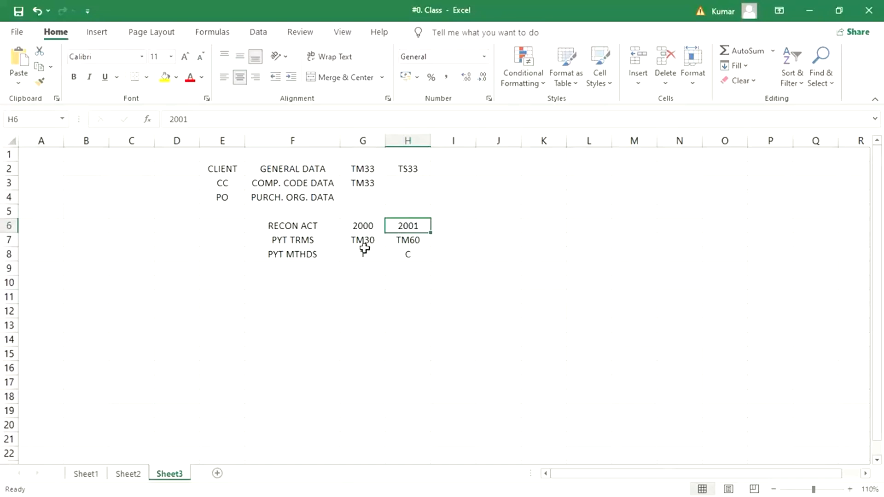
click(364, 240)
click(422, 239)
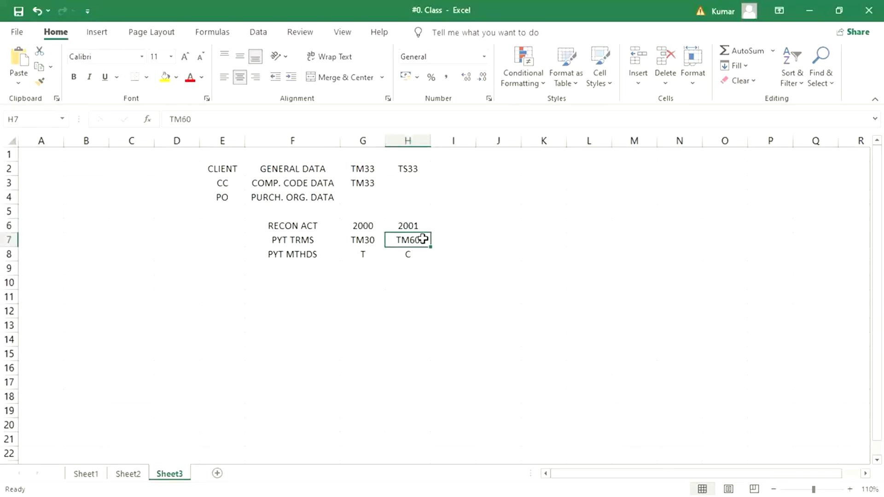
click(374, 240)
click(393, 241)
Step: Enter R in cell I7, beside the payment terms values
click(455, 242)
key(F2)
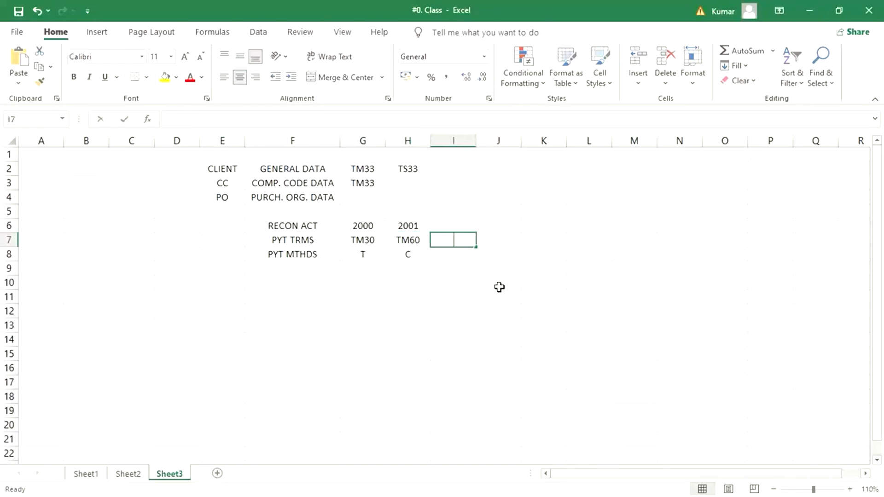
text(R)
key(Return)
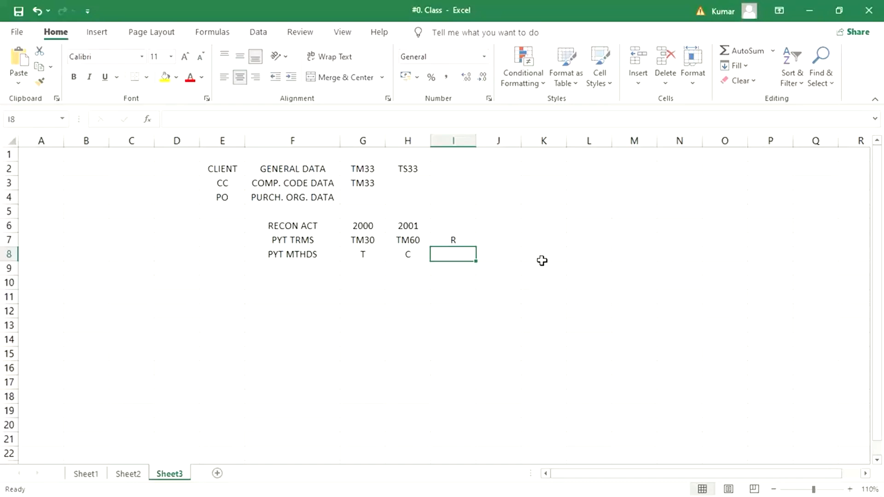
Step: Switch back to SAP, open the vendor account groups with transaction OBD3 and position the list at group TM33
mouse_move(213, 496)
click(180, 488)
click(245, 424)
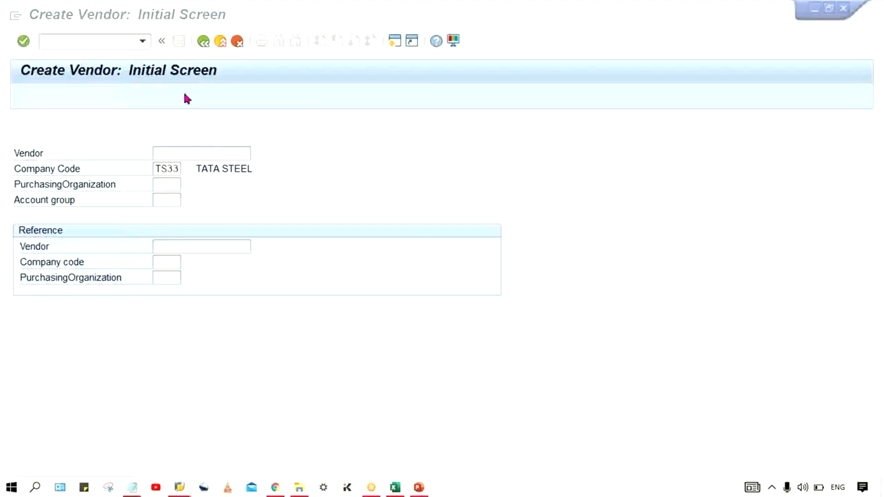
click(45, 41)
text(/NOBD3)
key(Return)
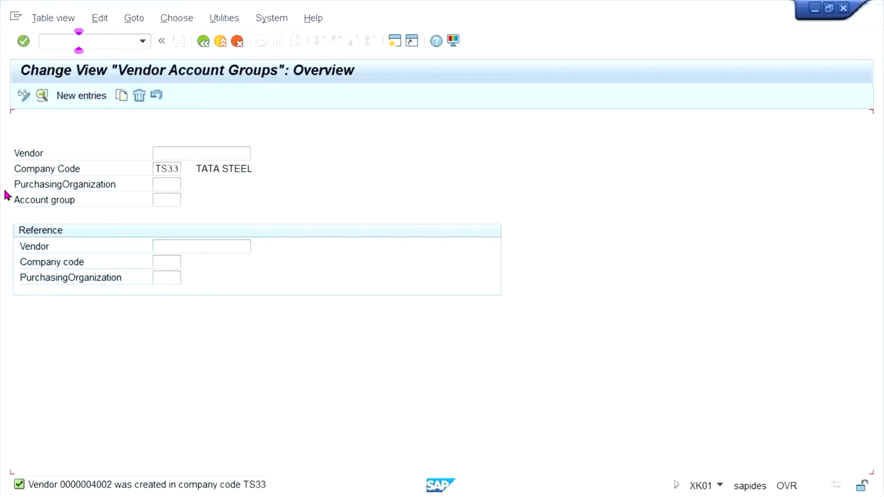
click(198, 422)
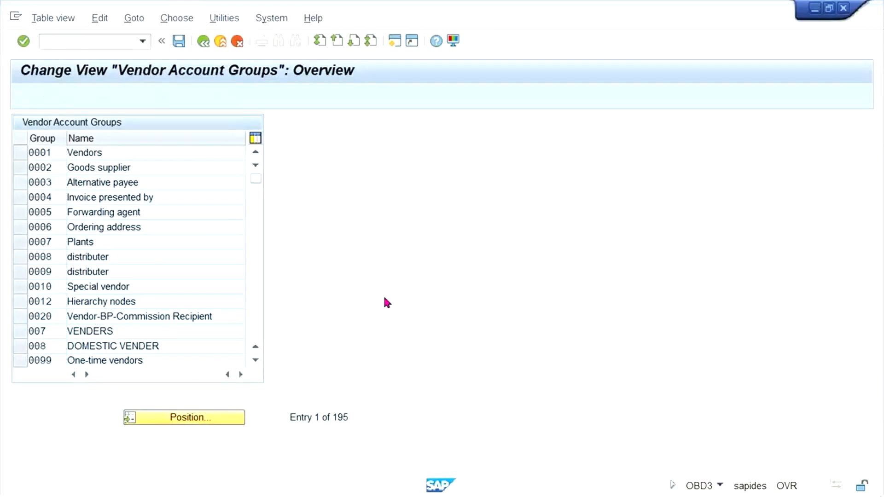
text(TM11)
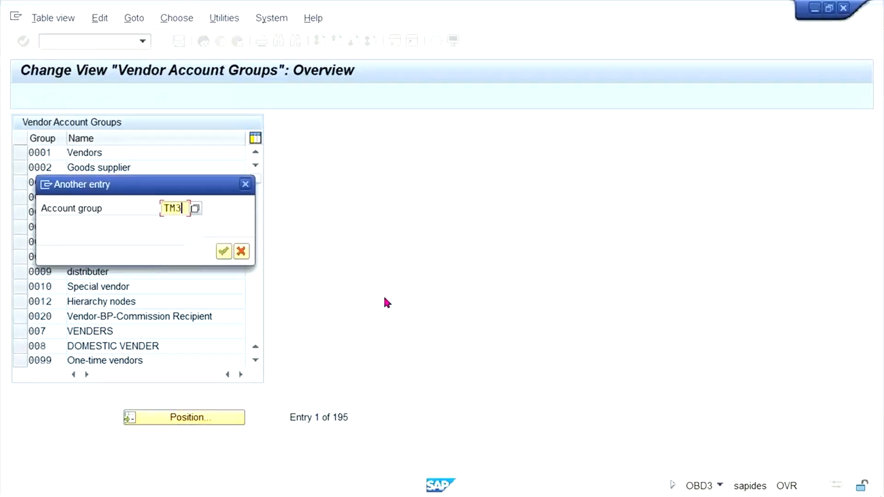
key(Return)
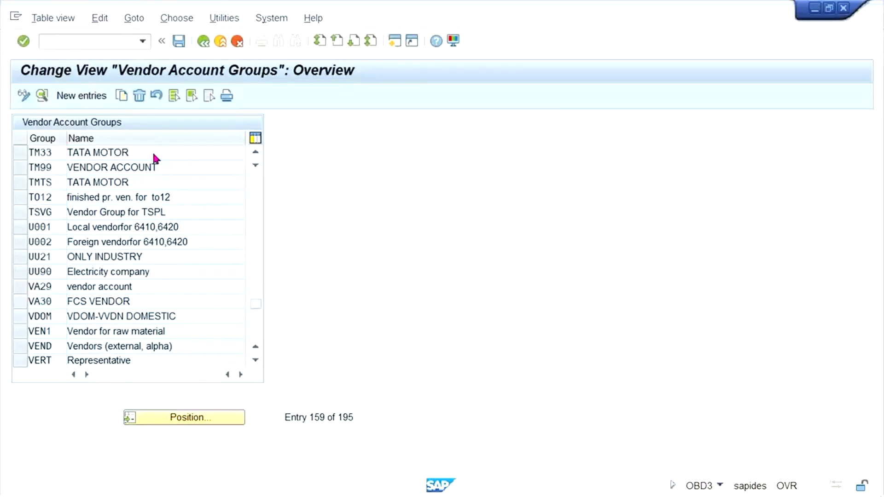
Step: Open the payment transactions field status in the company code data of account group TM33
double_click(156, 152)
double_click(63, 243)
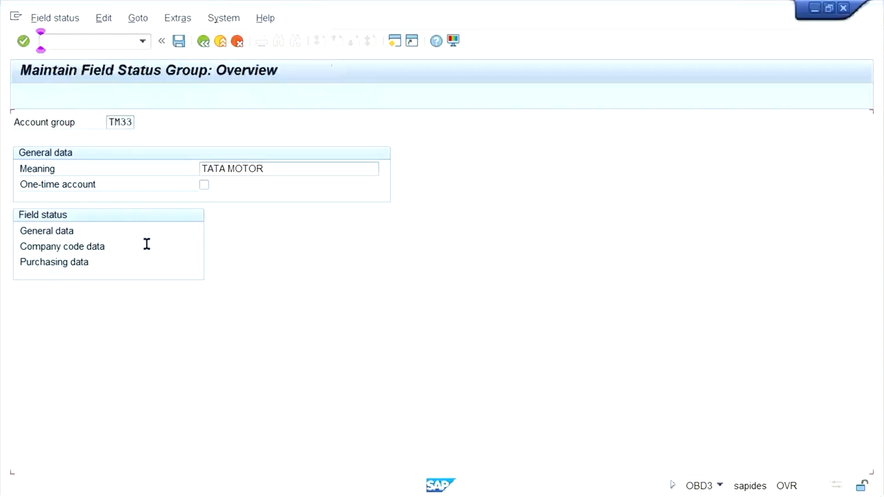
double_click(104, 231)
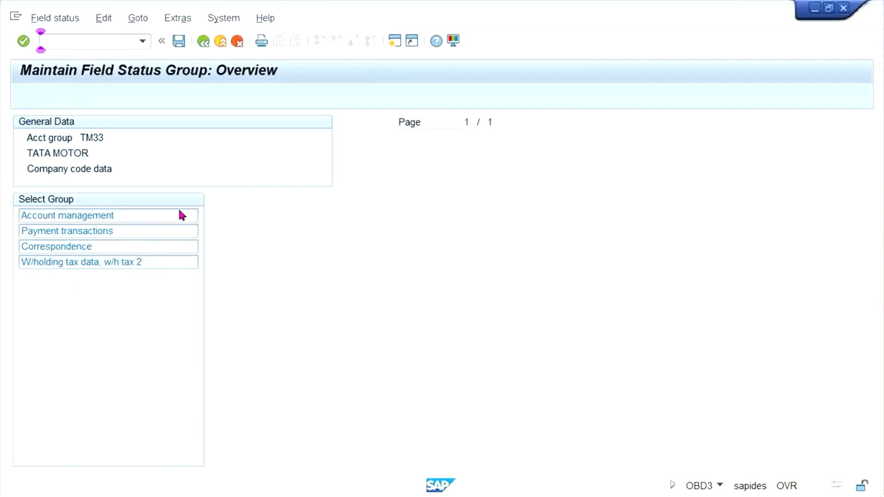
Step: Change a field's status in the payment transactions group and save it to the TATA MOTOR customizing request
click(292, 231)
key(ctrl+s)
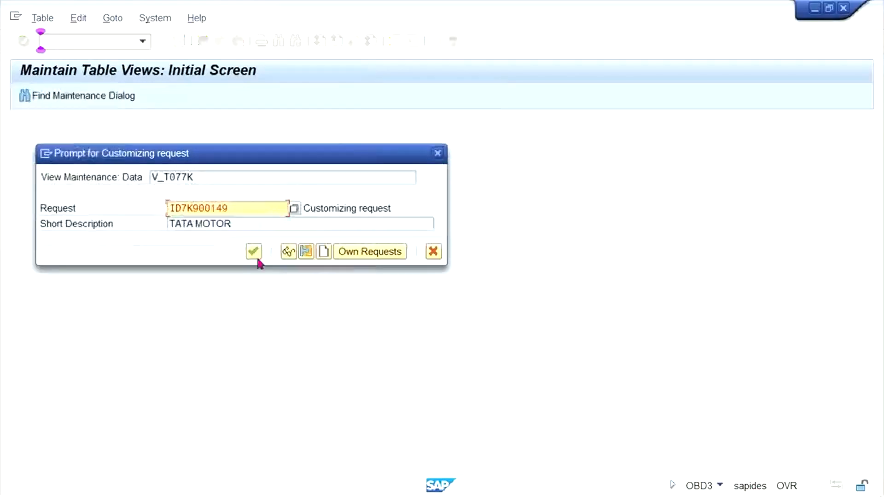
click(253, 251)
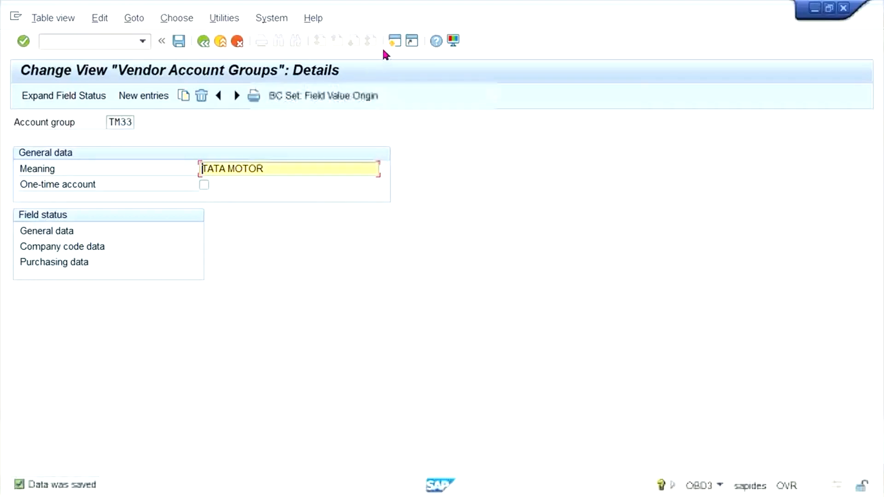
Step: Open transaction XK02 in a new SAP session and display the accounting info of vendor 4002 for company code TM33
click(395, 43)
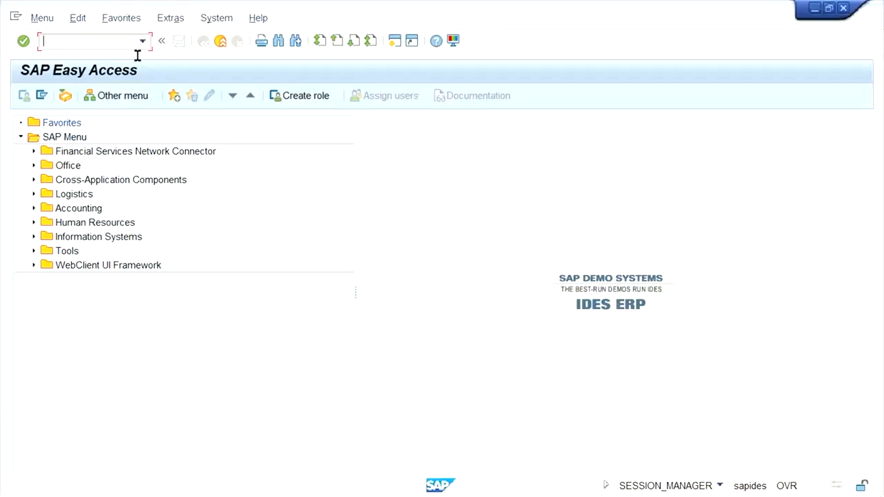
text(XK02)
key(Return)
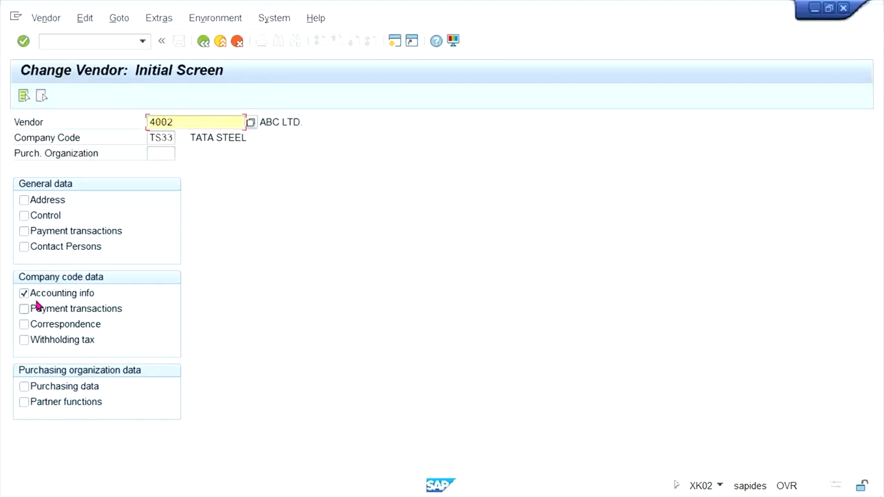
click(156, 138)
text(M)
key(Return)
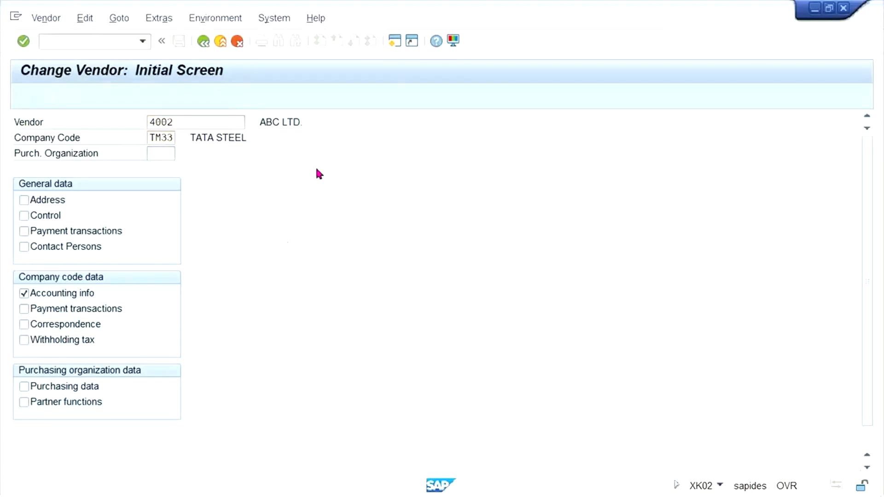
Step: Return to the initial screen and open only the company code payment transactions of vendor 4002 in TM33
click(203, 41)
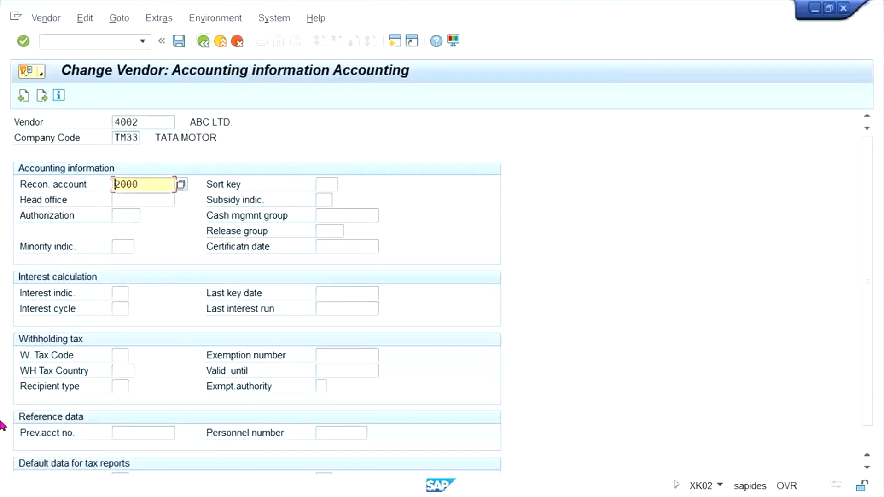
click(54, 294)
click(63, 309)
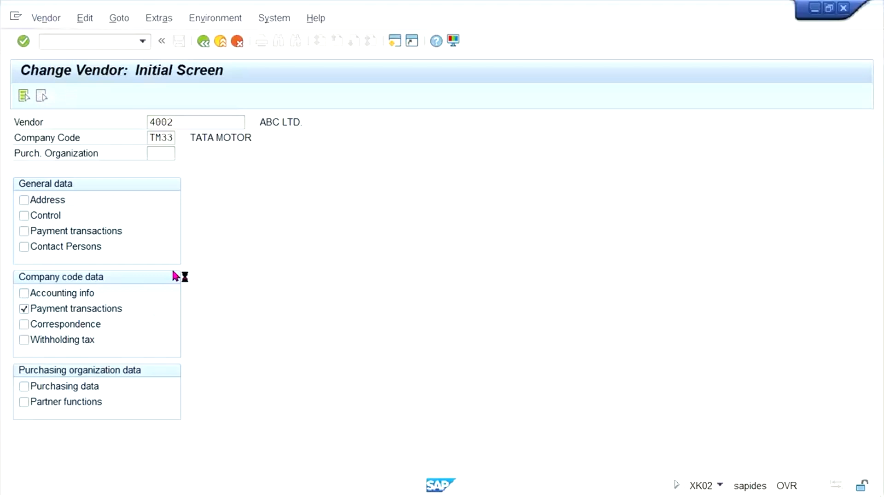
key(Return)
Step: Try to confirm the TM33 payment data with blank payment terms, enter 0001 and leave the screen without saving
drag(115, 185, 224, 176)
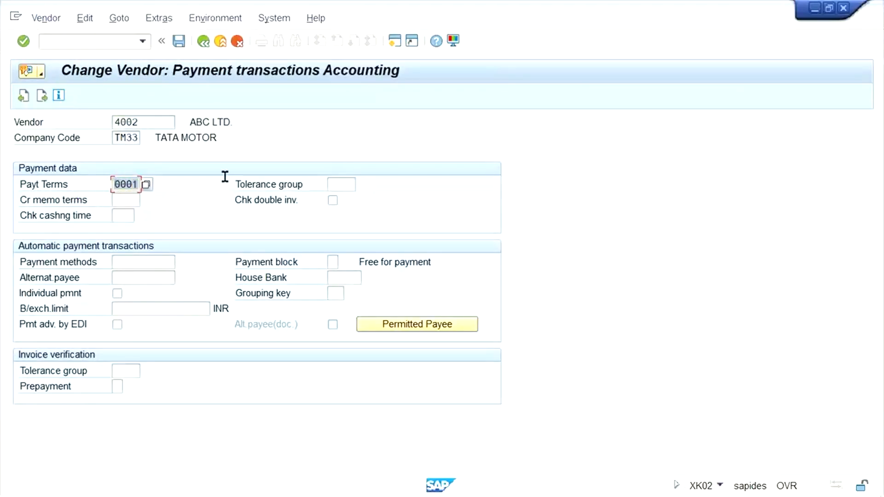
click(331, 184)
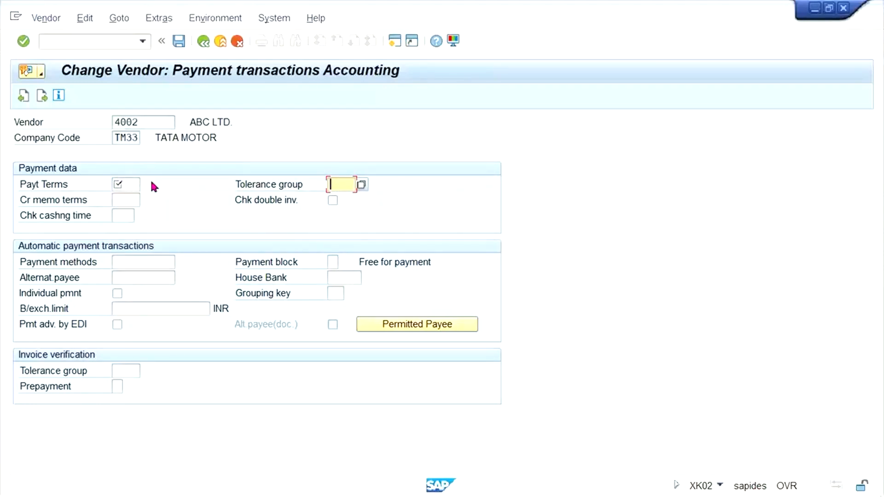
key(Return)
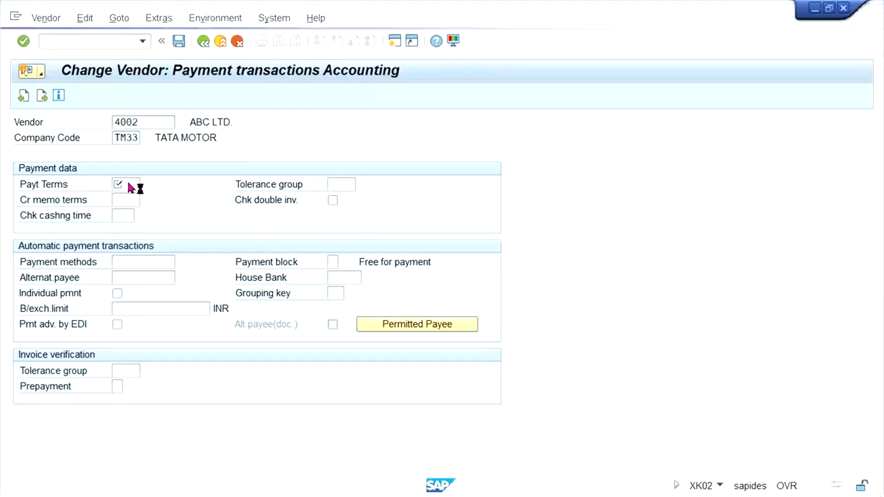
click(126, 183)
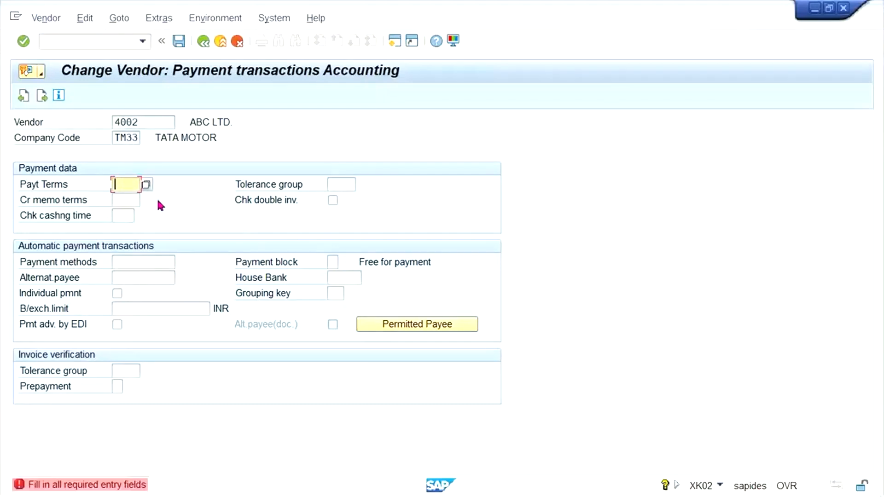
click(130, 210)
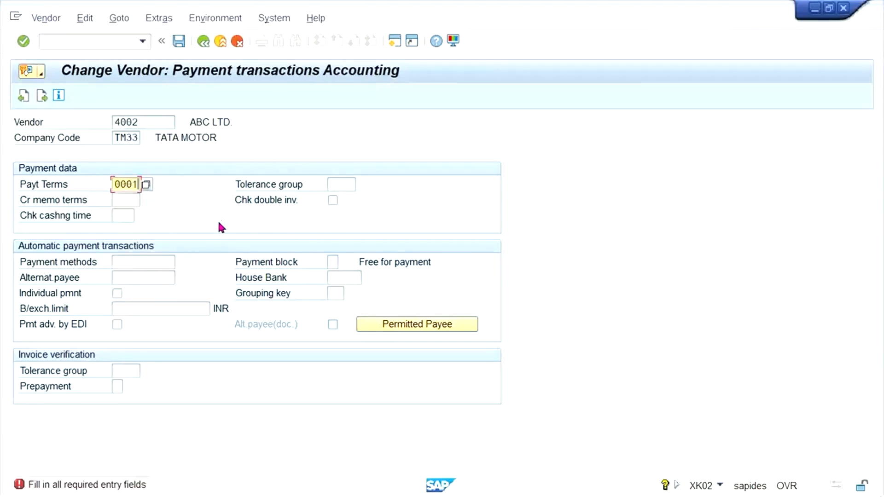
key(F3)
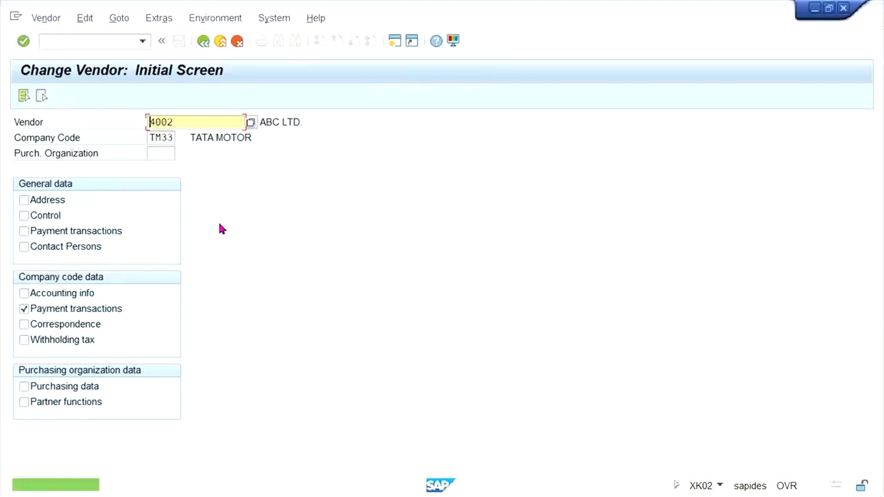
Step: Change the company code to TS33 and open the payment transactions of vendor 4002
click(157, 138)
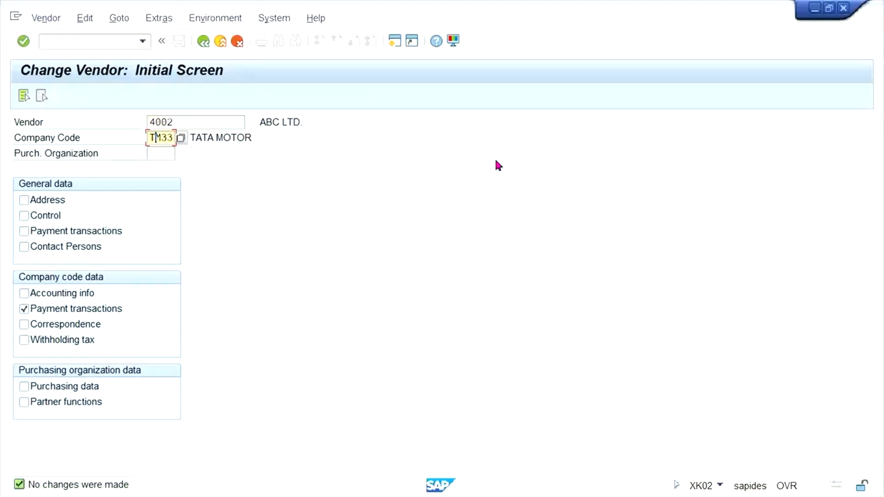
text(S)
key(Return)
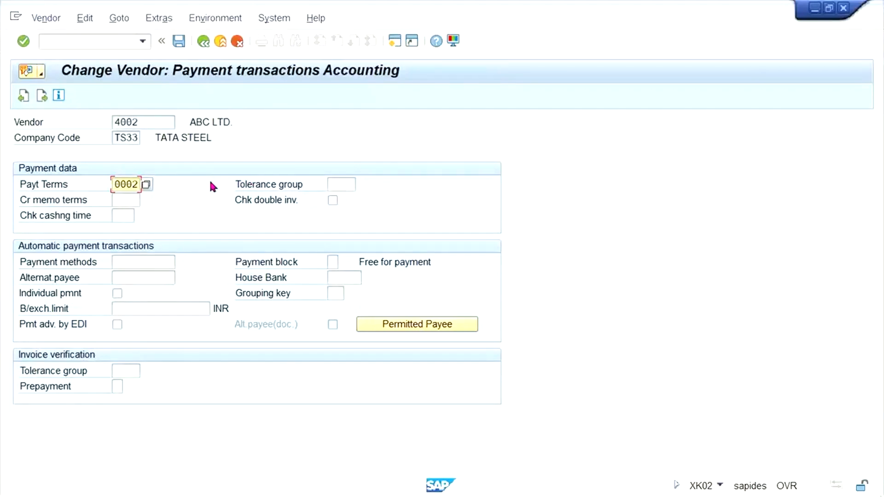
Step: Try to clear the payment terms of vendor 4002 in TS33 and confirm the screen with the field blank
key(Delete)
key(Delete)
key(Delete)
key(Delete)
key(Down)
key(Down)
key(Down)
key(Up)
key(Up)
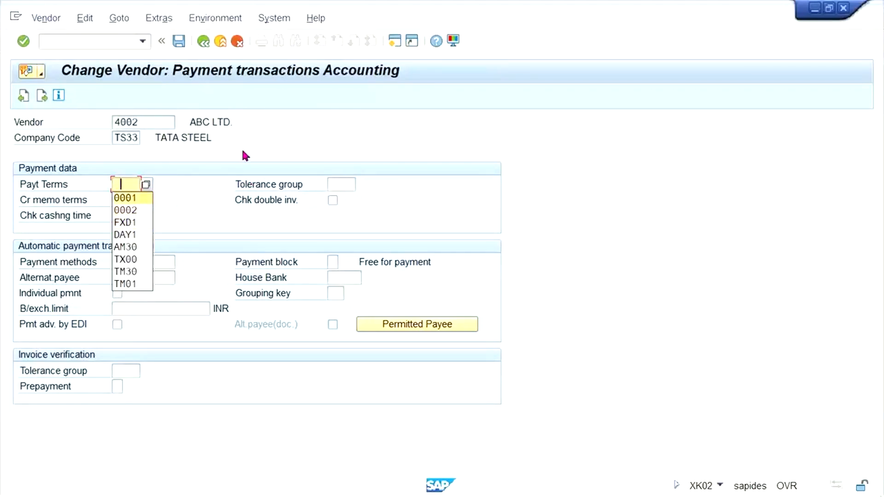
key(Escape)
click(343, 180)
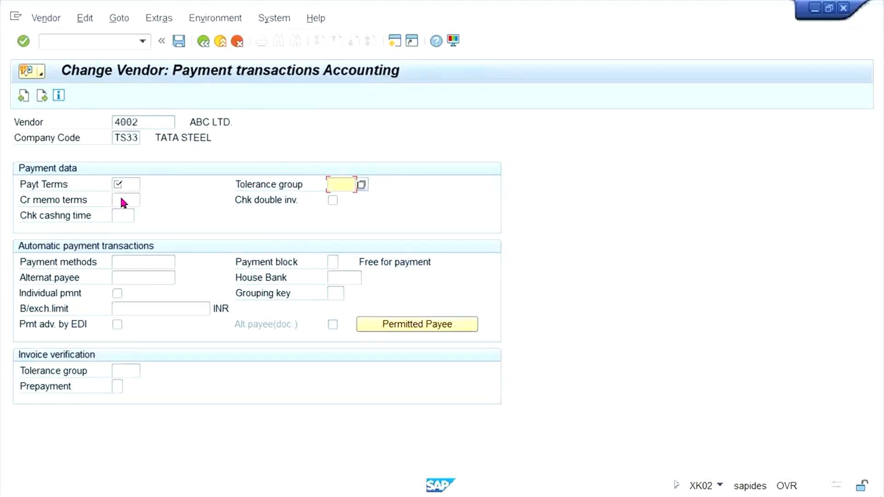
key(Return)
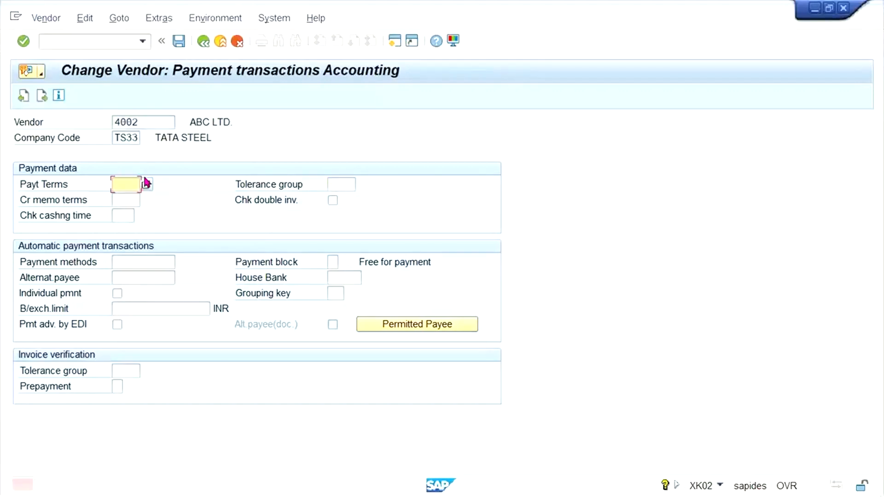
Step: Set the payment terms of vendor 4002 in TS33 to 0002 and exit editing of the vendor
click(129, 186)
click(122, 197)
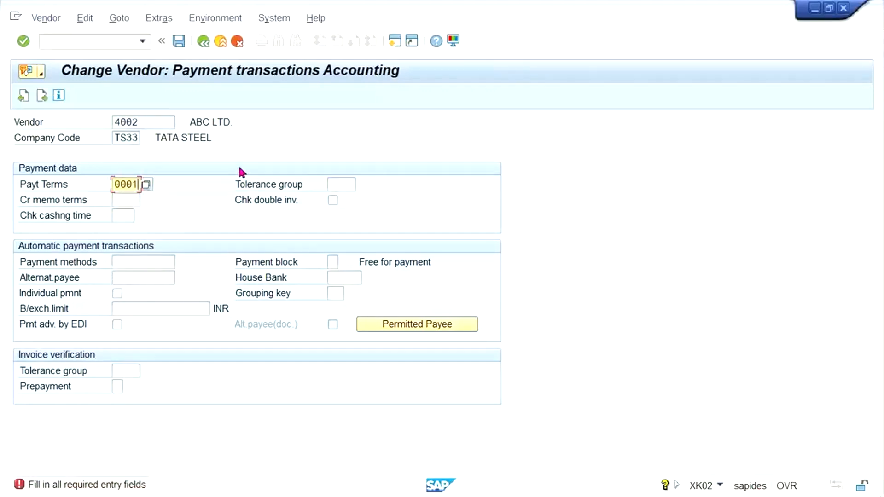
key(BackSpace)
text(2)
key(Return)
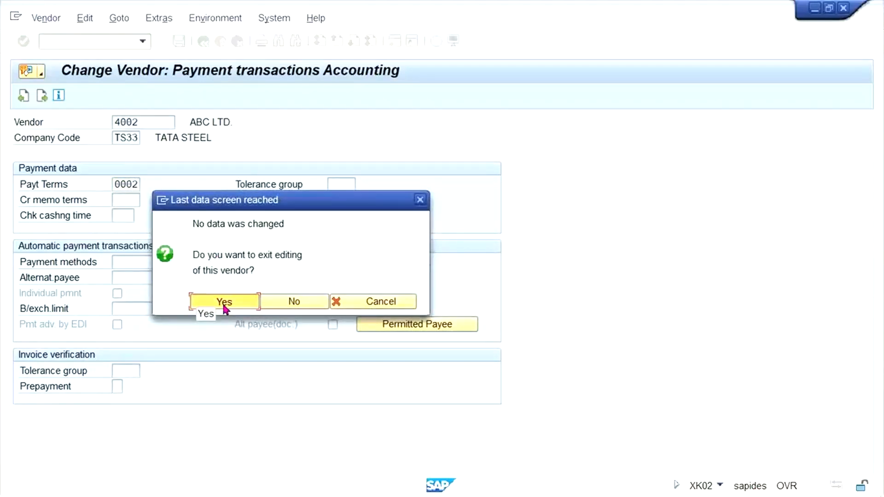
click(224, 304)
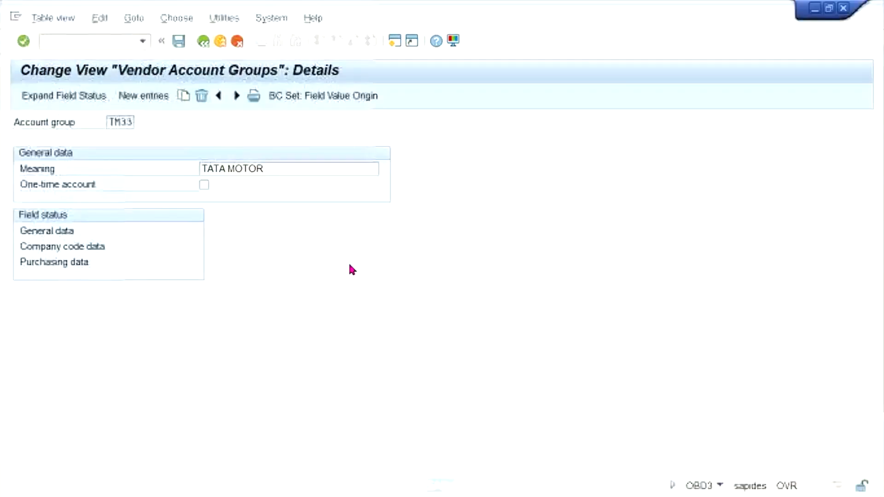
Step: Switch to the Excel workbook and enter TC33 in cell I2, beside TS33 in the general data row
click(385, 228)
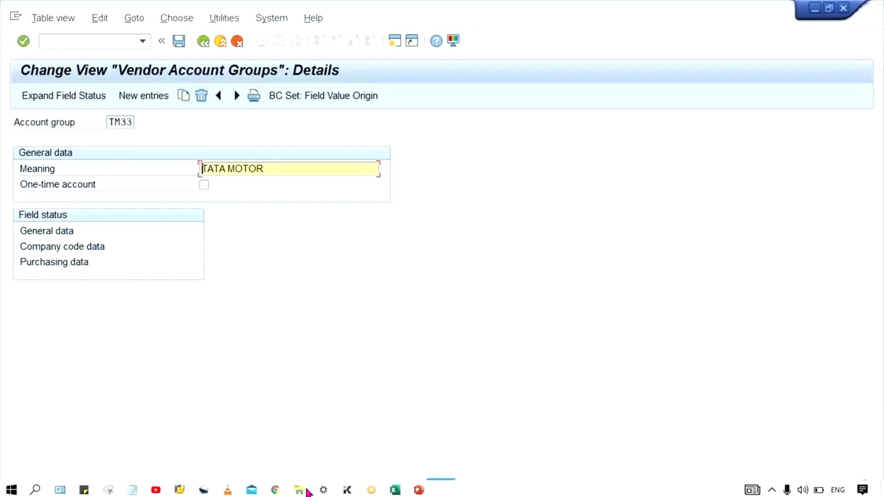
click(395, 488)
click(453, 227)
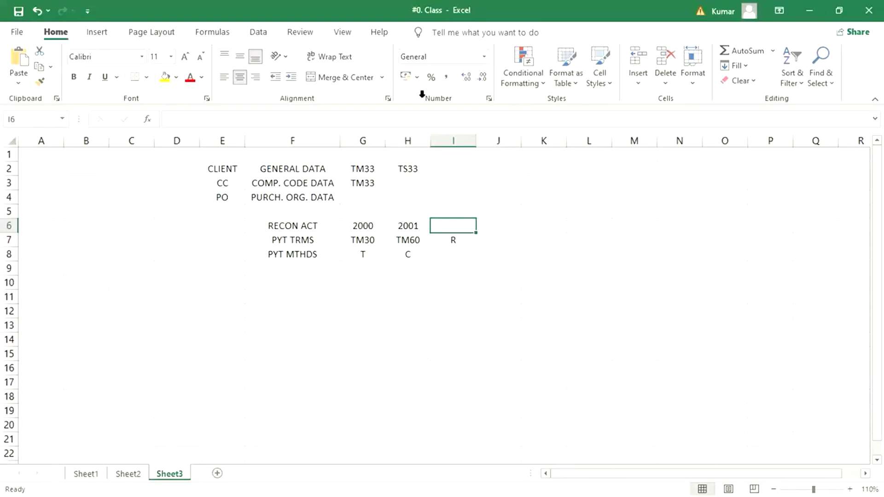
click(464, 170)
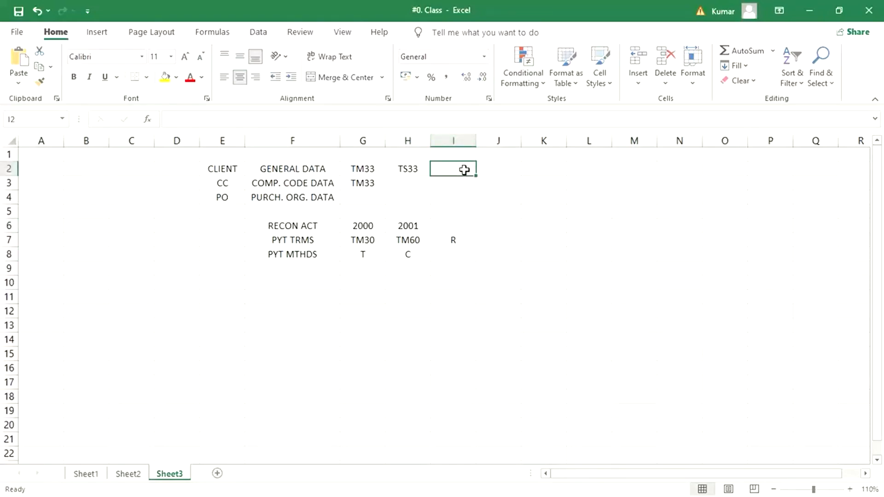
text(tc33)
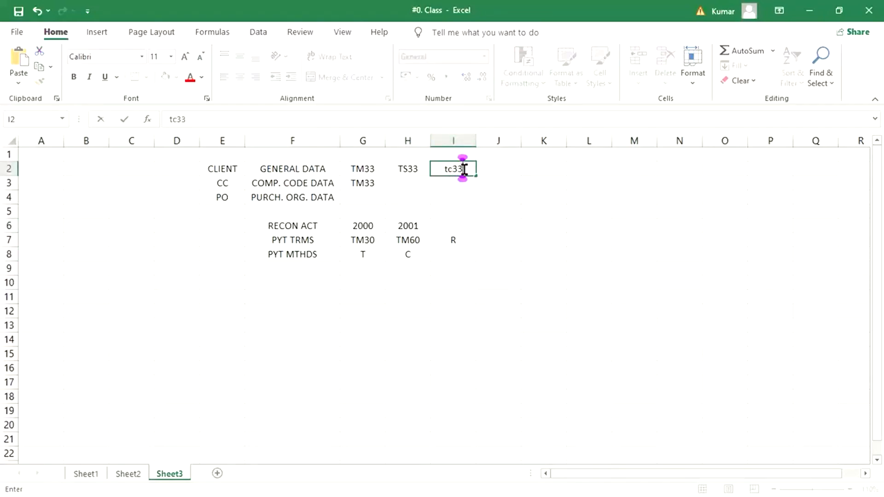
key(Return)
click(502, 168)
click(456, 169)
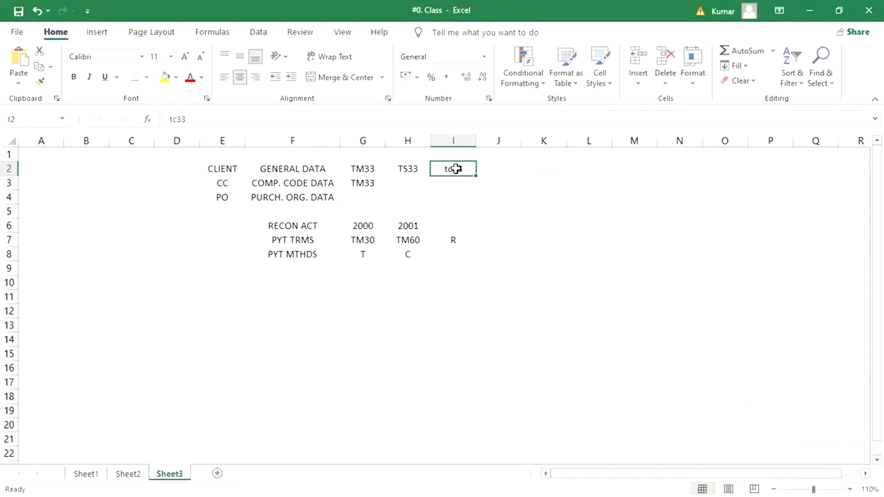
text(TC33)
key(Return)
click(444, 266)
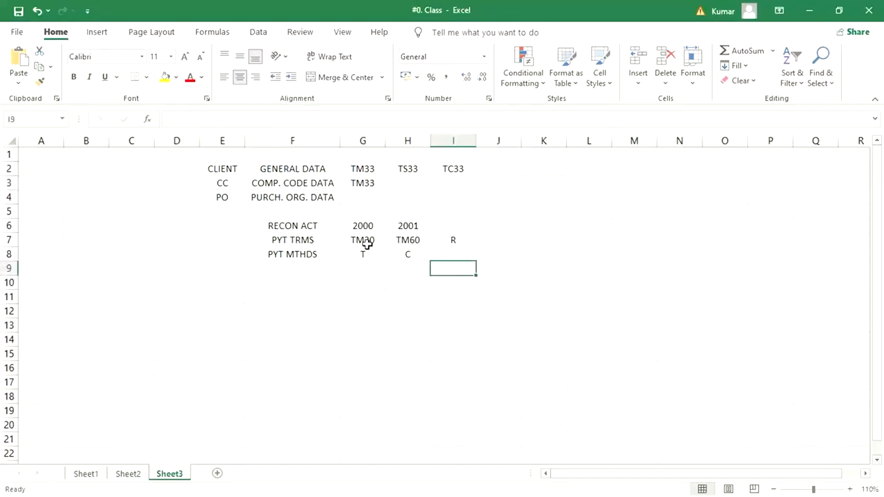
click(444, 243)
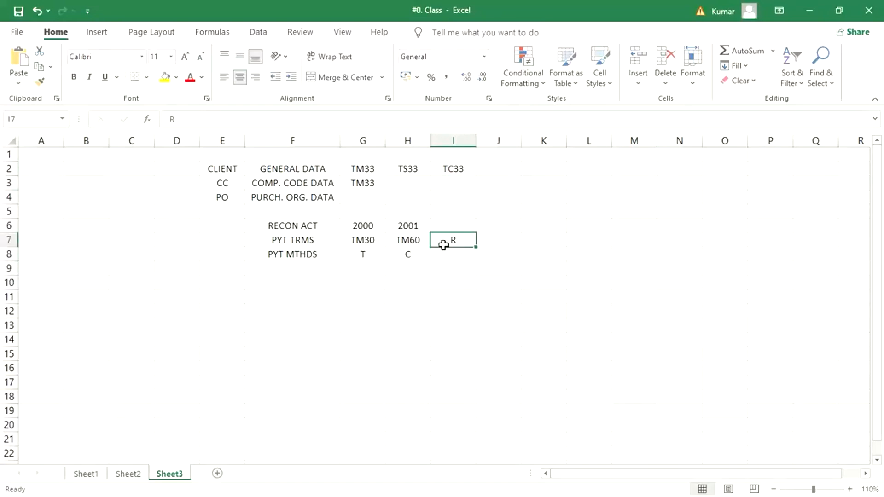
click(364, 169)
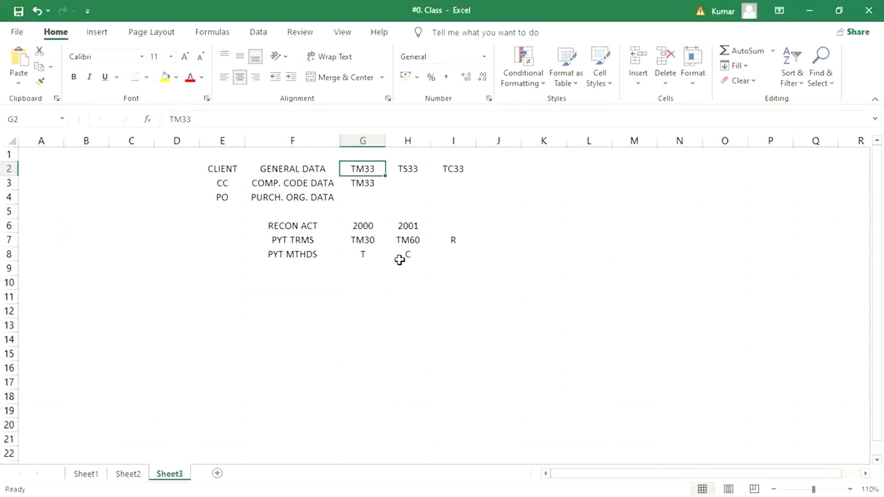
key(alt+Tab)
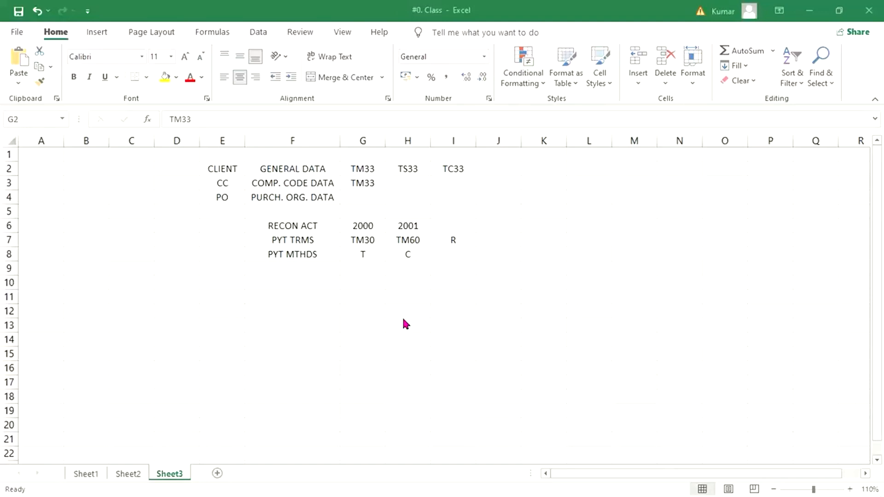
click(403, 239)
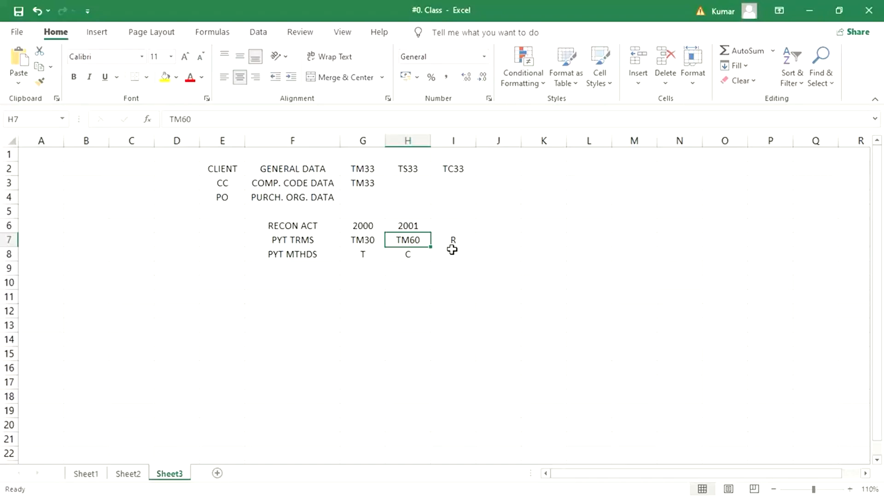
Step: Switch back to the Change Vendor session in SAP
mouse_move(261, 495)
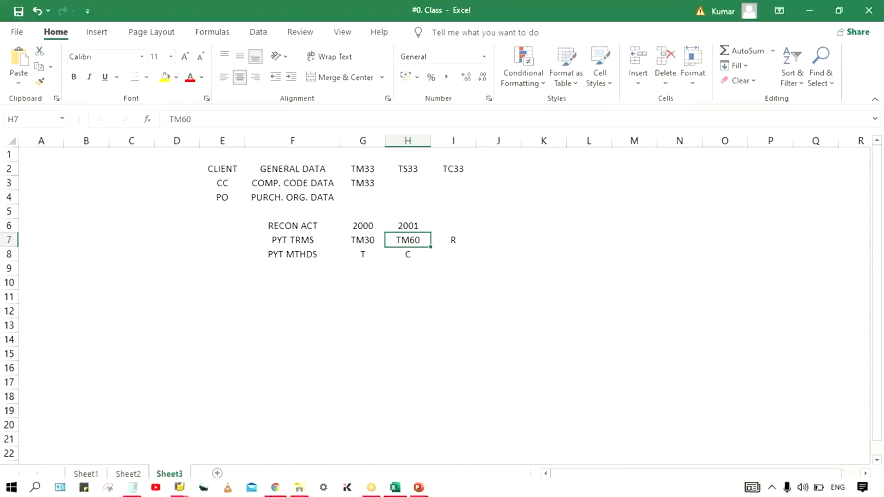
mouse_move(179, 489)
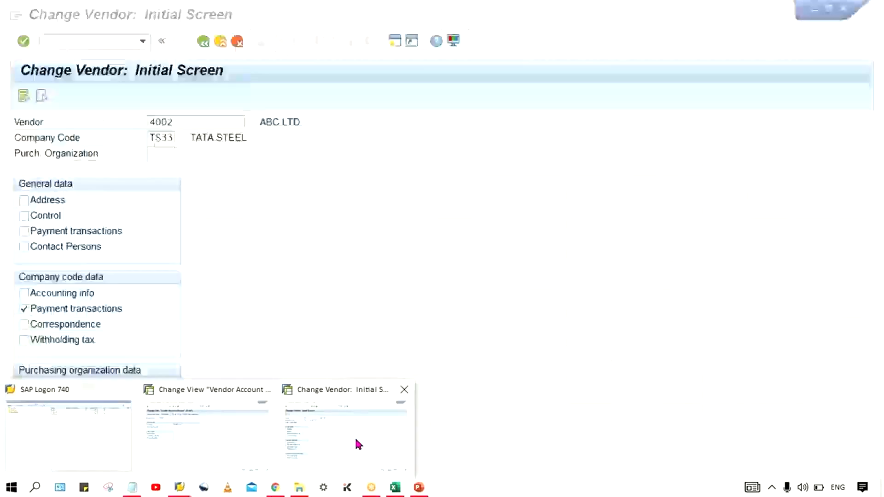
click(355, 439)
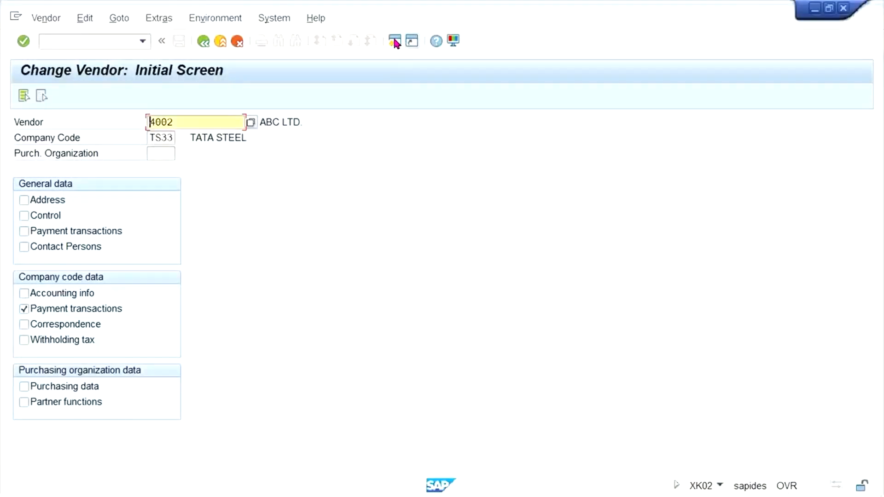
key(Return)
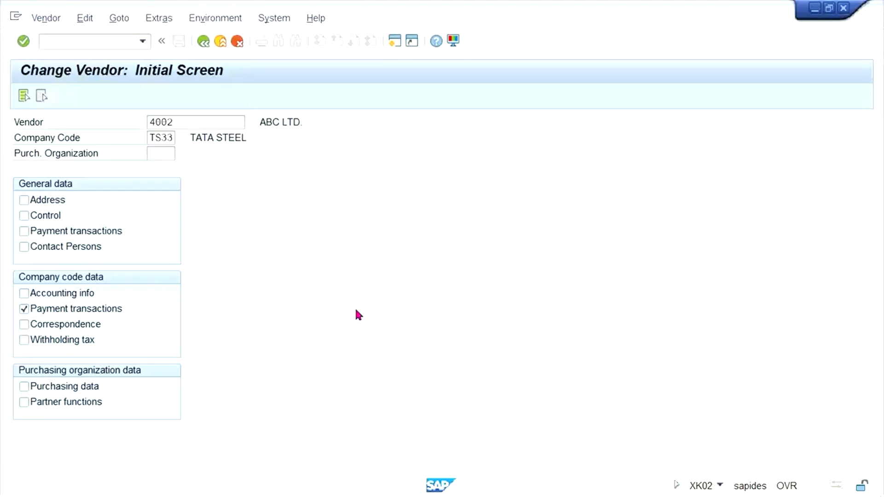
Step: Return to the Change Vendor session, open a new SAP session from it and run transaction OB24 there
mouse_move(269, 495)
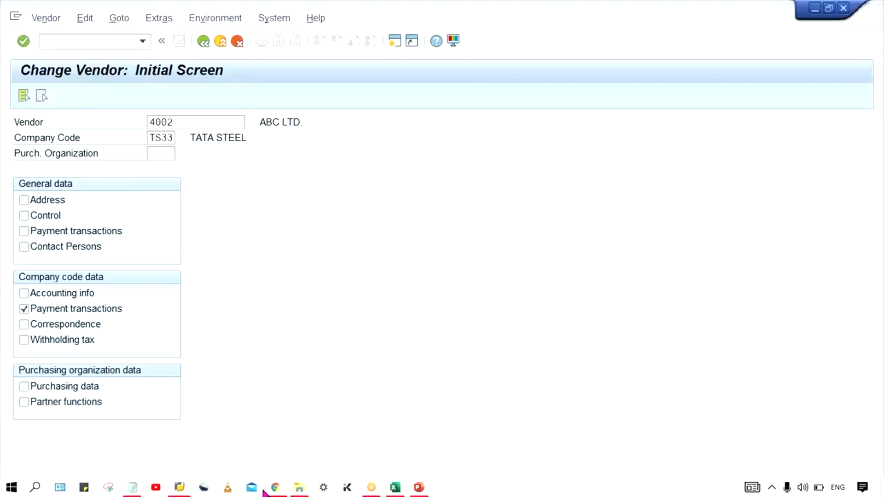
mouse_move(189, 495)
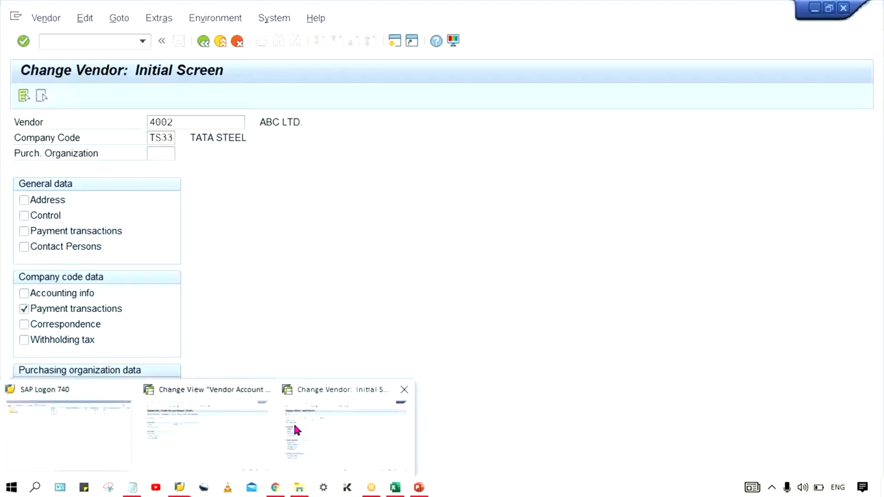
click(339, 435)
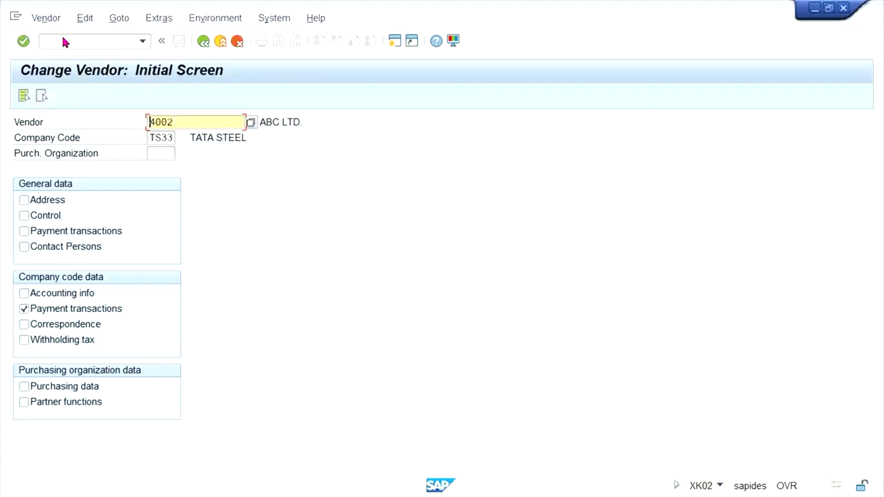
click(75, 41)
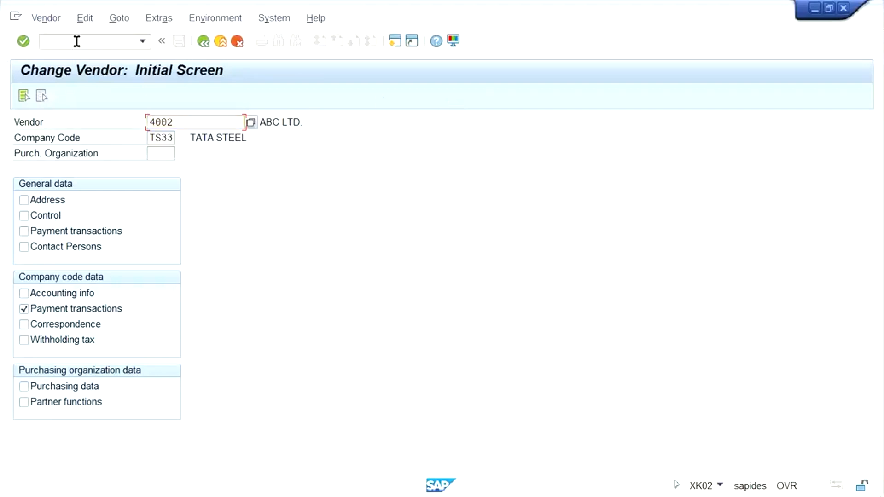
click(395, 41)
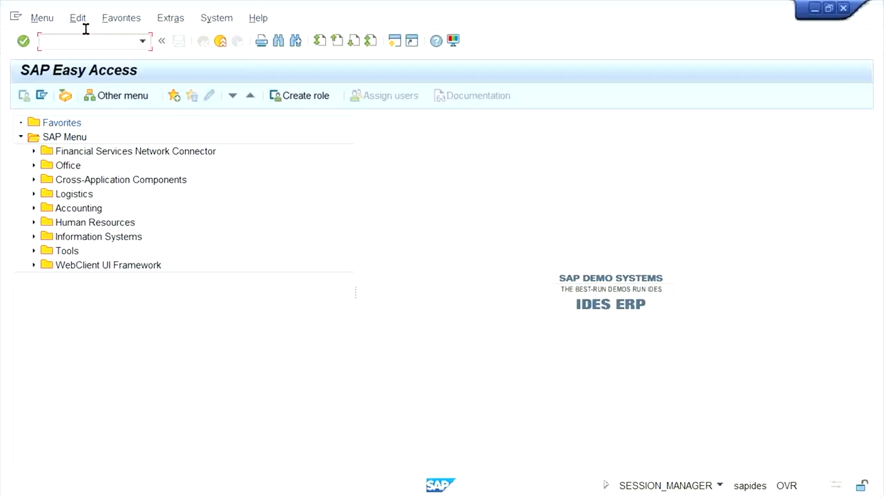
click(90, 43)
text(OB24)
key(Return)
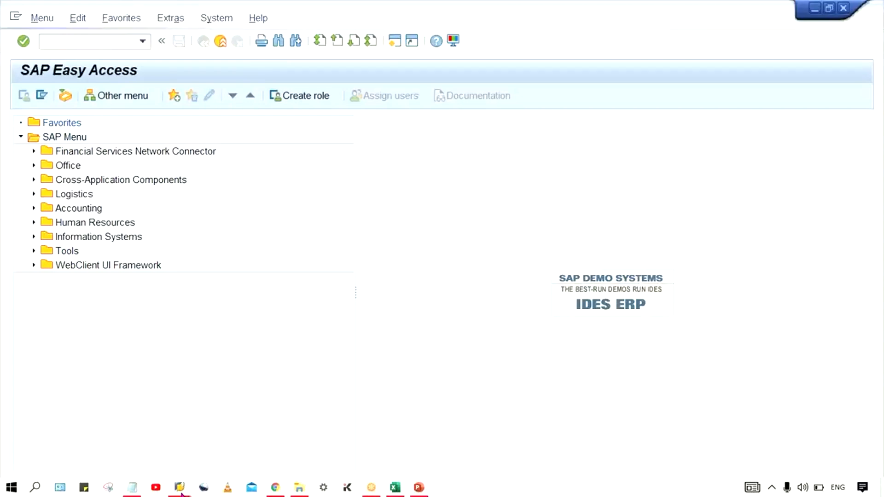
Step: Switch back to the Change Vendor session and leave the vendor transaction
click(180, 489)
click(306, 390)
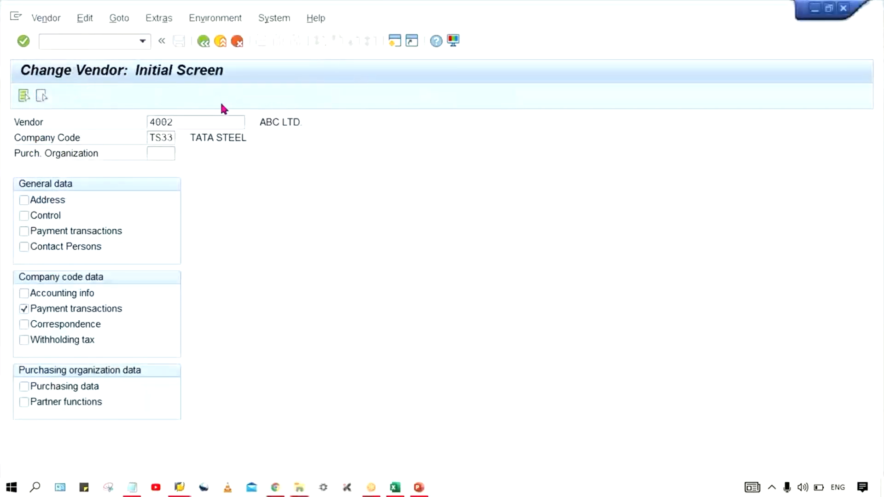
click(201, 43)
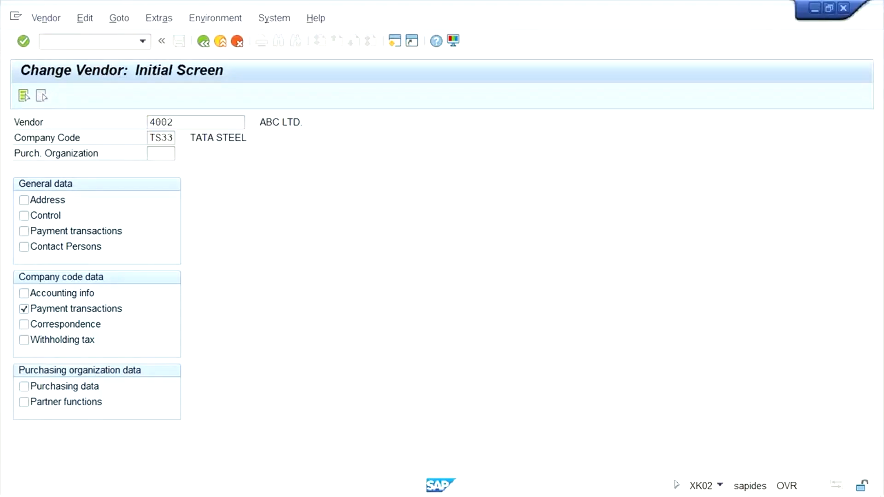
Step: Switch to SAP Logon and open another connection to the system
click(179, 489)
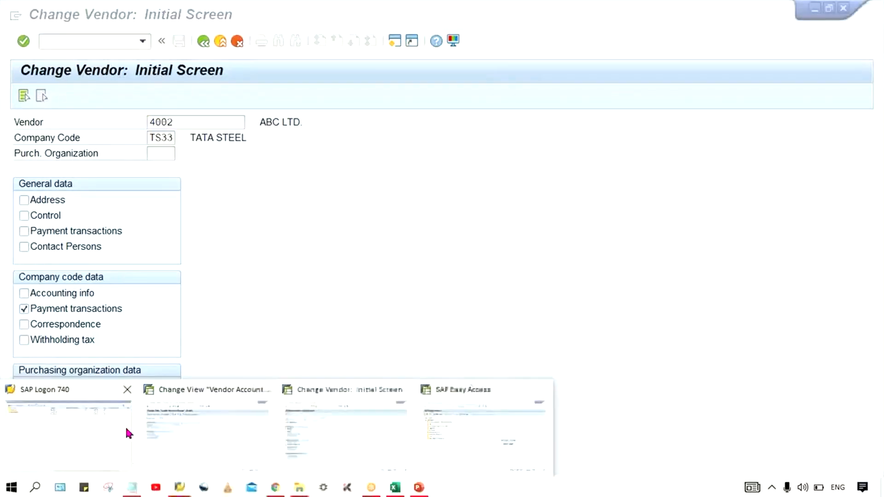
click(125, 424)
double_click(364, 66)
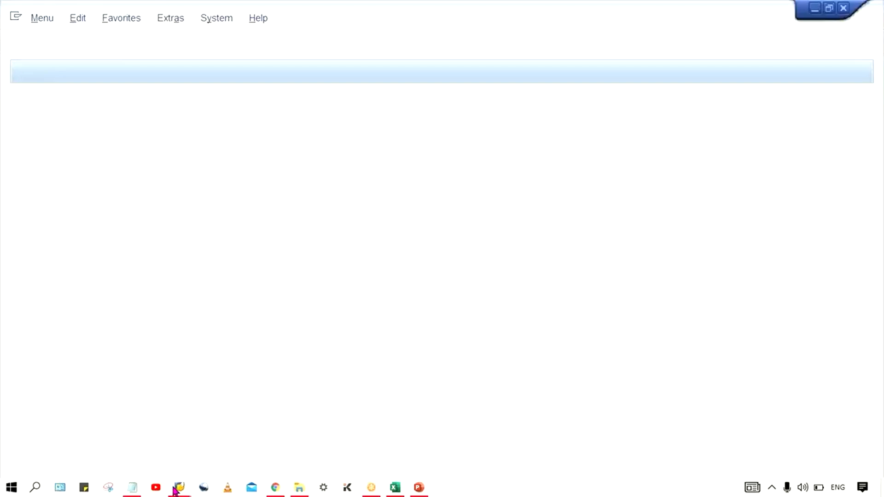
Step: Try to close the unused SAP logon window
mouse_move(179, 490)
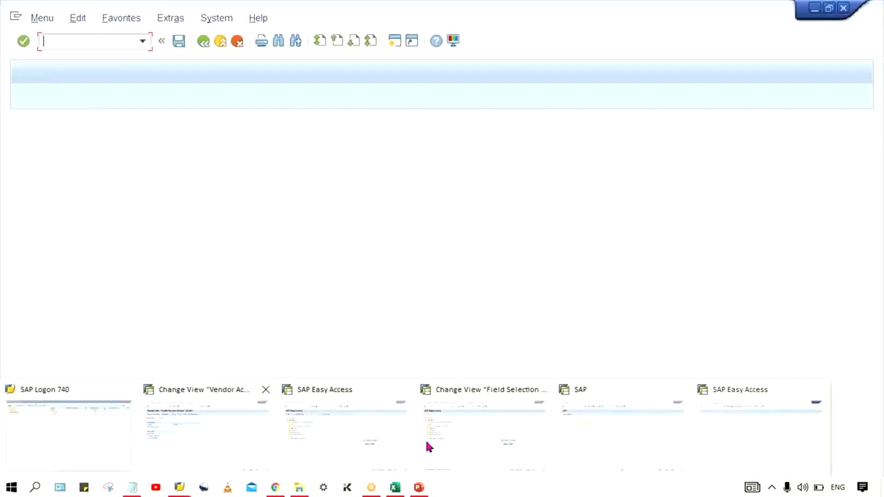
mouse_move(656, 443)
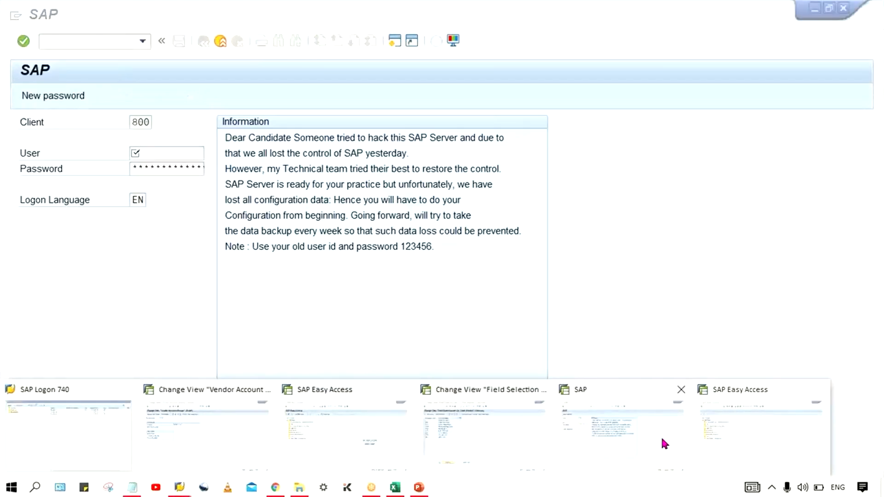
click(681, 390)
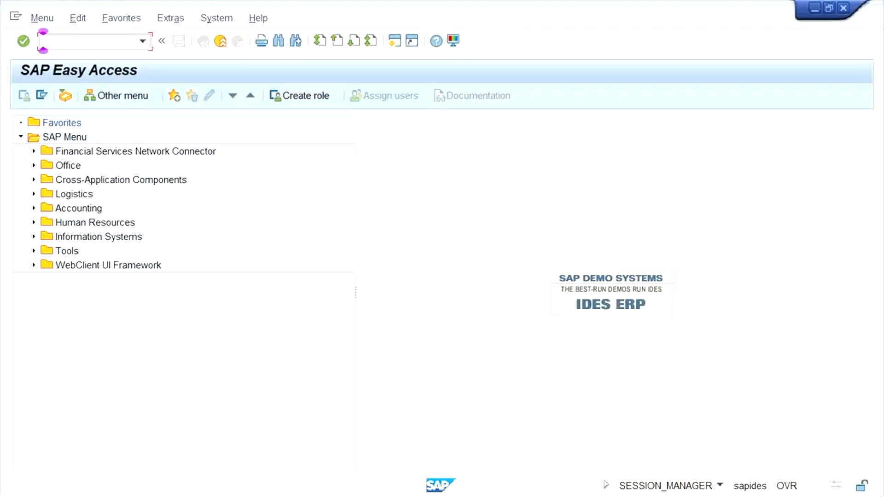
Step: Switch to the OB24 session with the vendor field selection per company code and start adding new entries
mouse_move(292, 495)
click(176, 486)
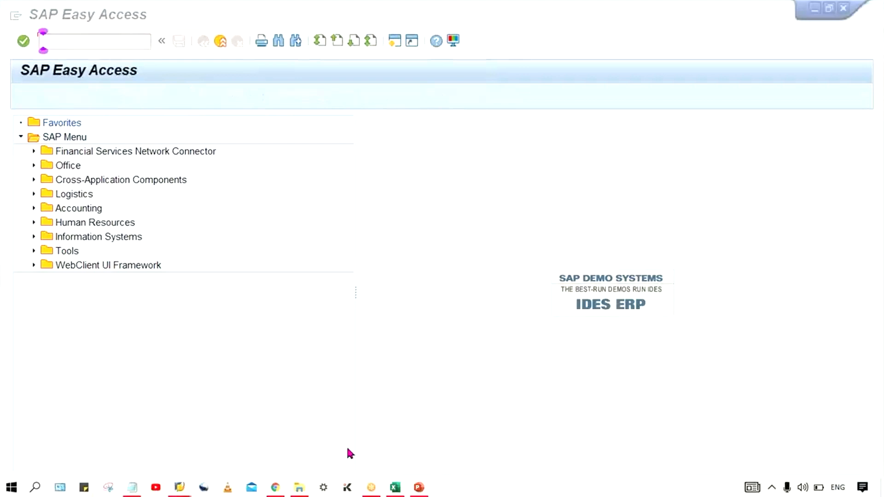
mouse_move(621, 413)
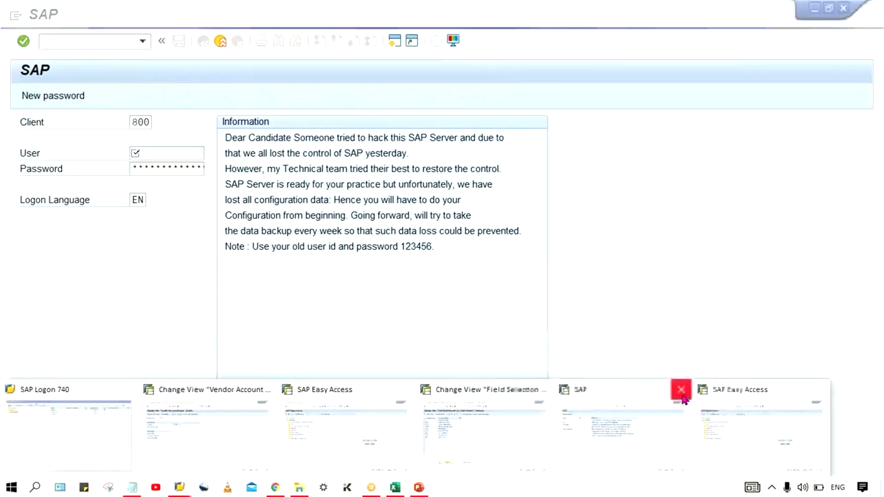
mouse_move(495, 450)
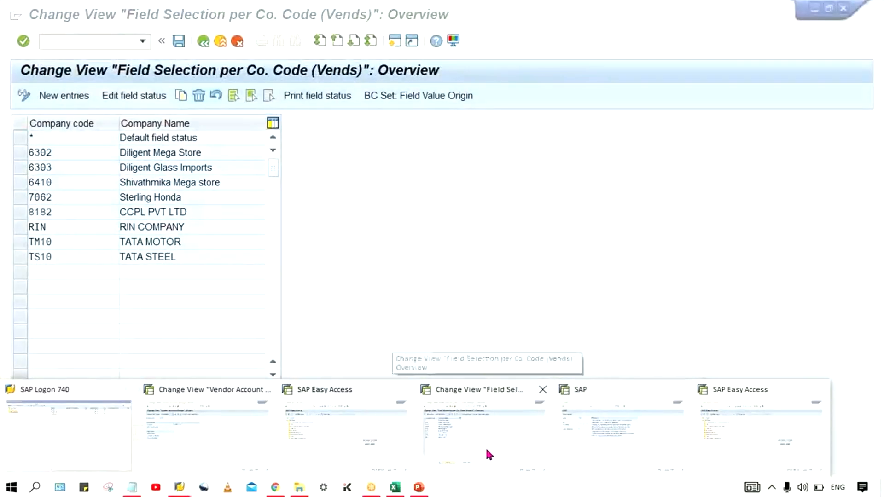
click(486, 447)
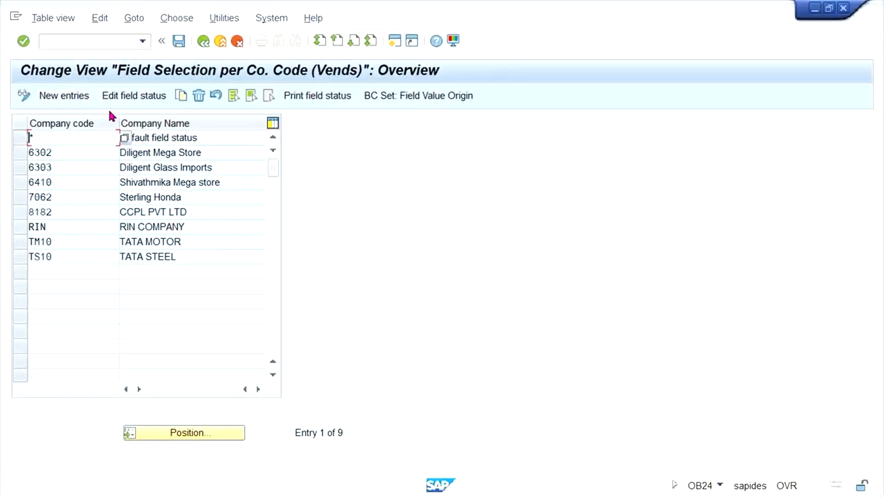
click(64, 95)
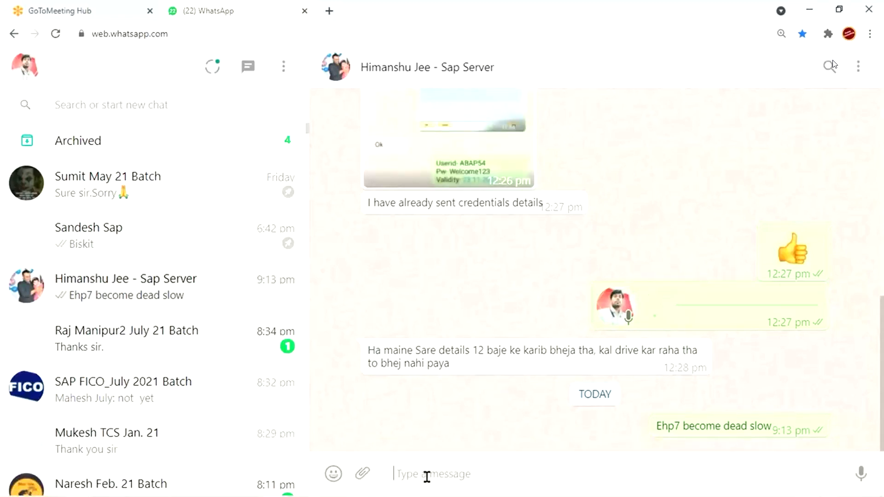
Step: Switch to the WhatsApp Web chat with the SAP server contact and write a message beginning "ITS TAK"
text(ITS TAK)
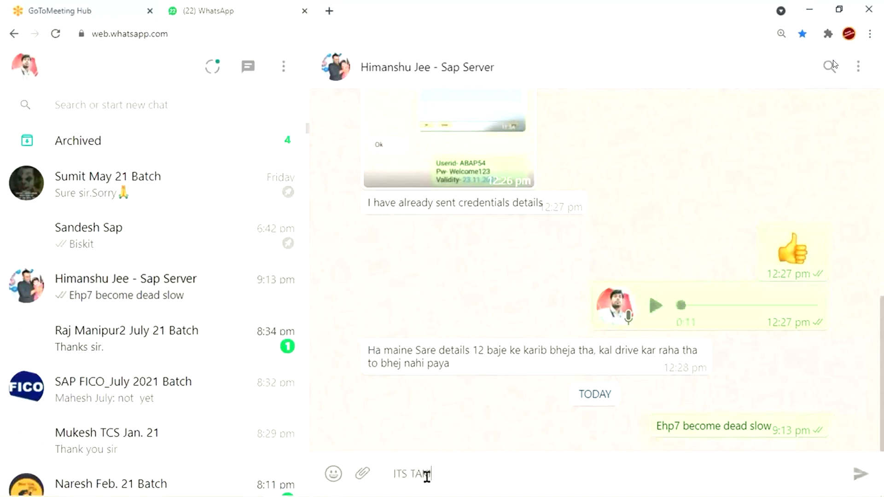